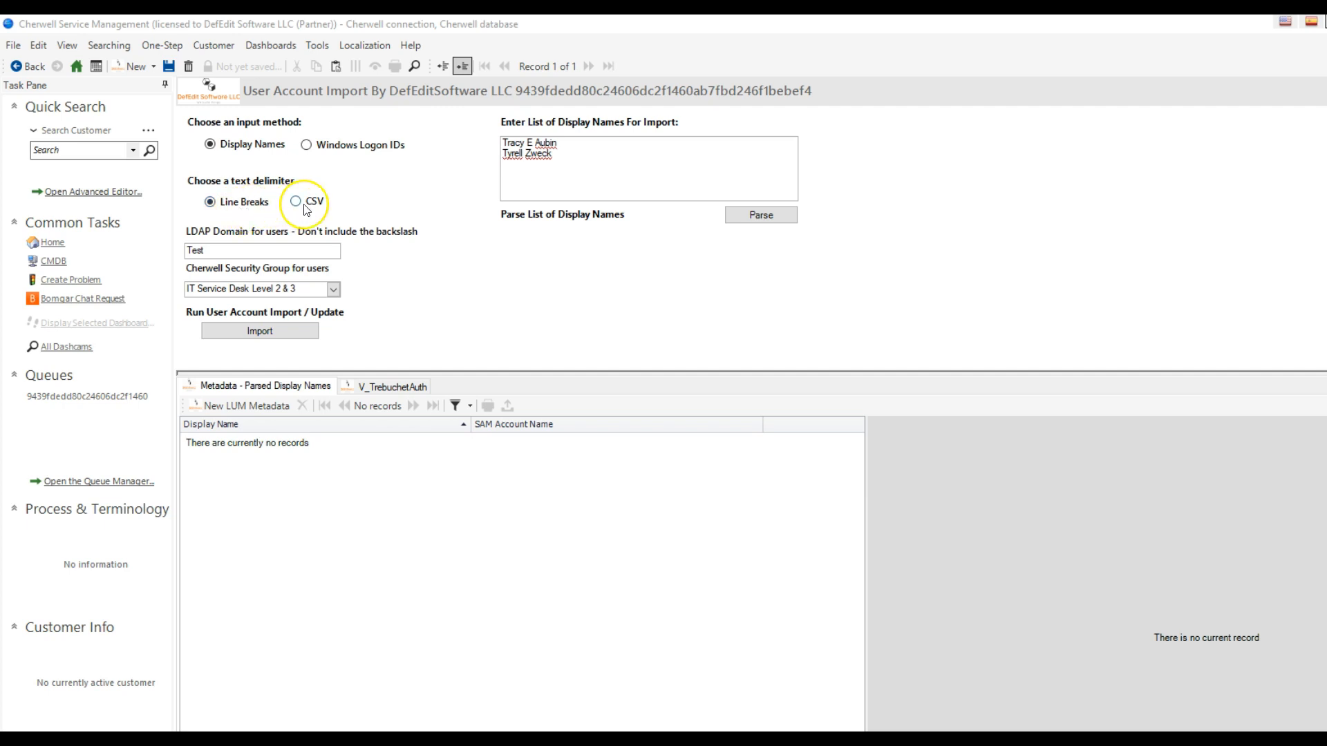
- Change the middle initial in the first display name to L and parse the list of display names
left_click(559, 147)
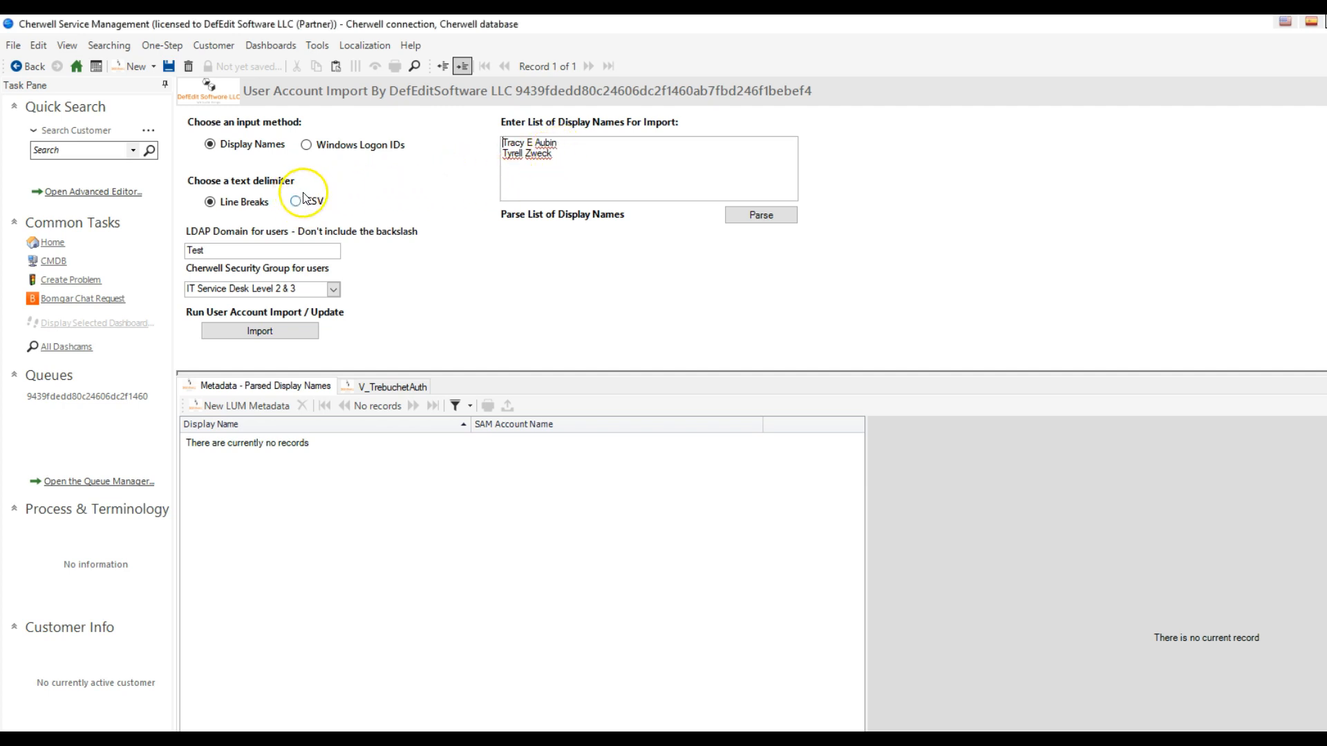
left_click(571, 141)
left_click(527, 142)
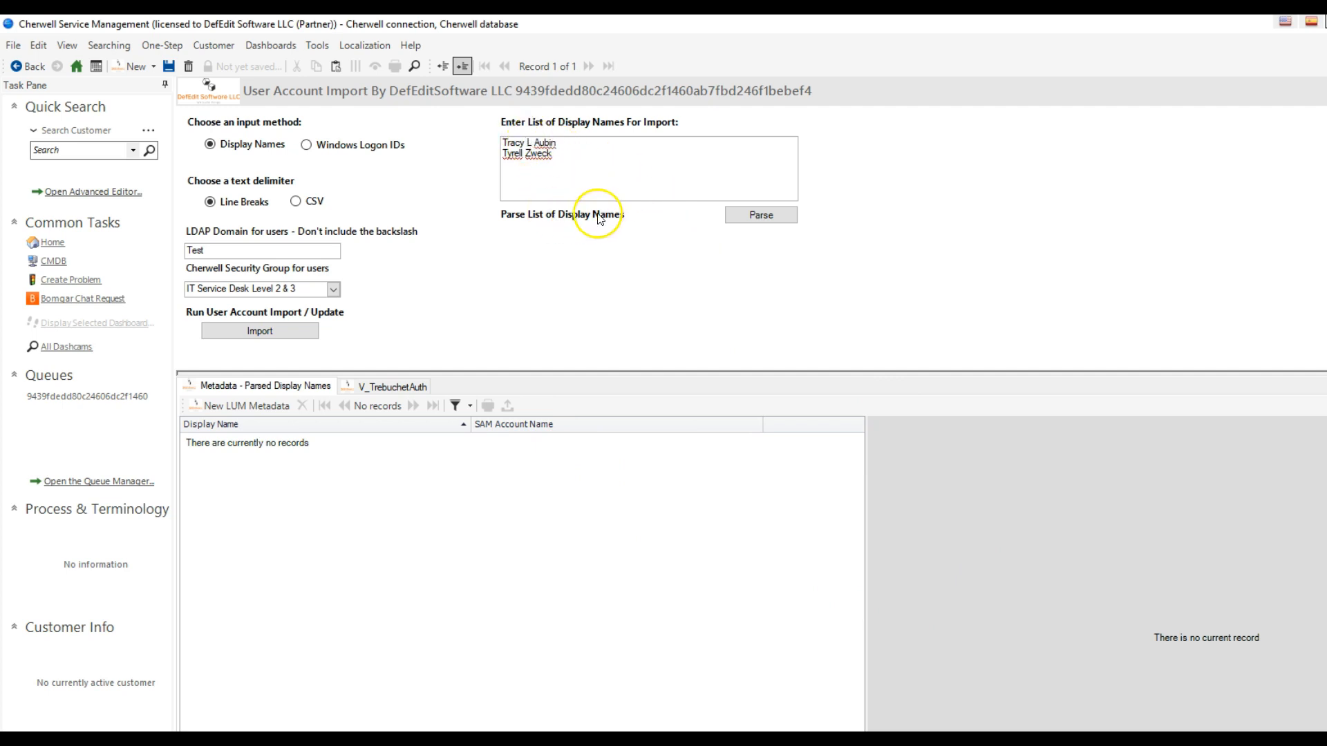
left_click(768, 217)
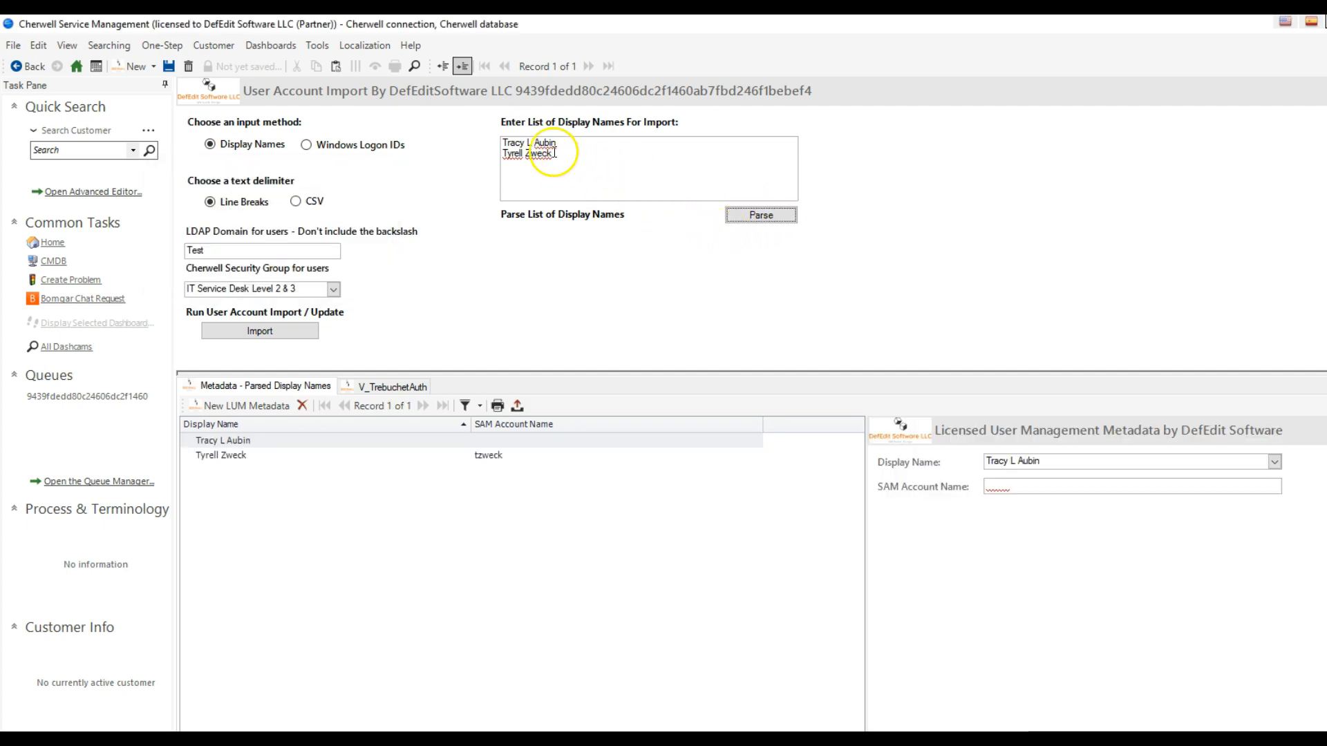
- Review the parsed records and set the display name of the one lacking a SAM account name to the matching customer with middle initial E
left_click_drag(553, 153, 492, 157)
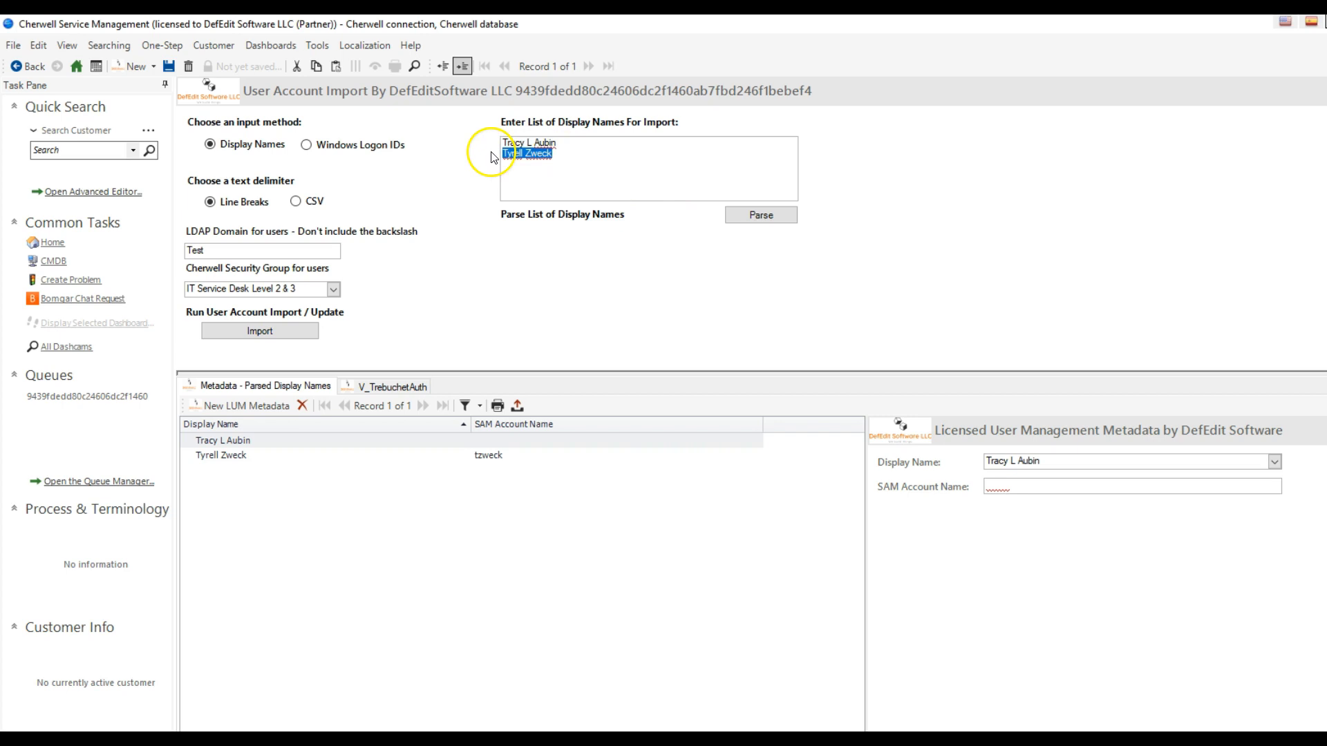
left_click(492, 456)
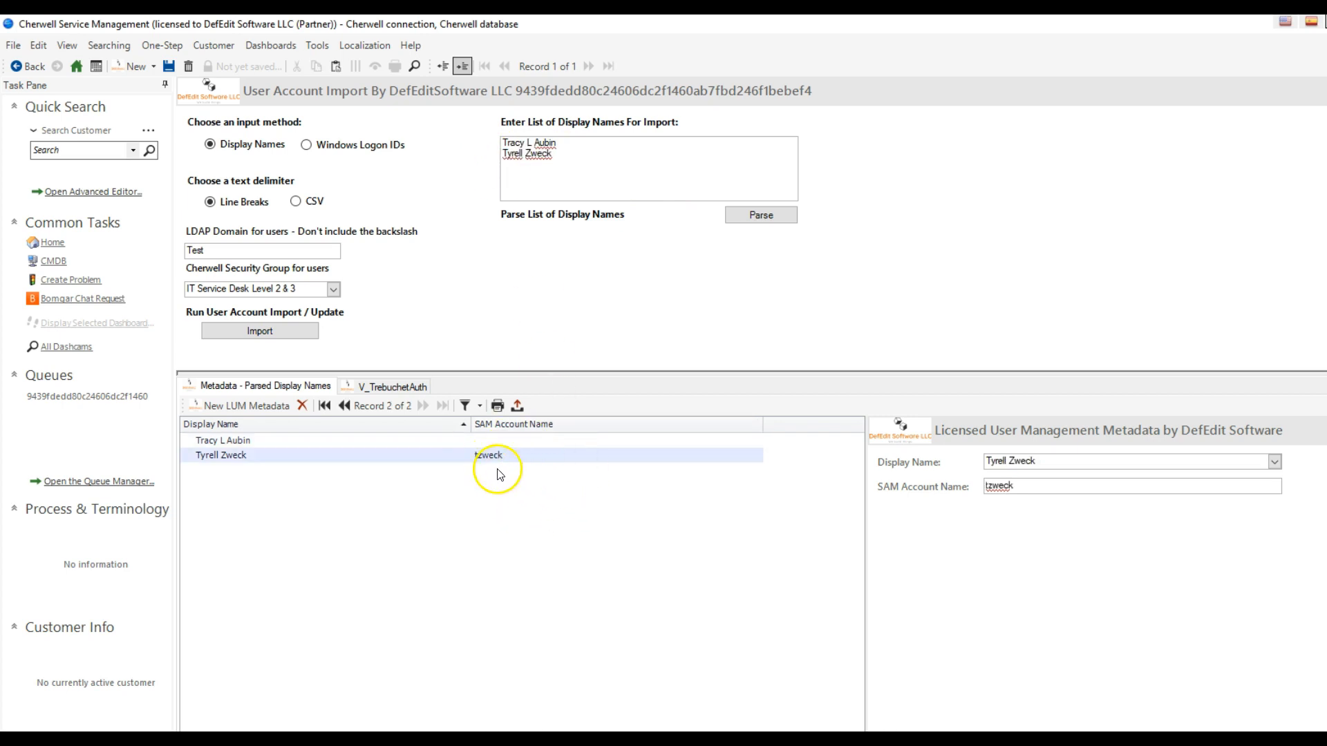
left_click(380, 442)
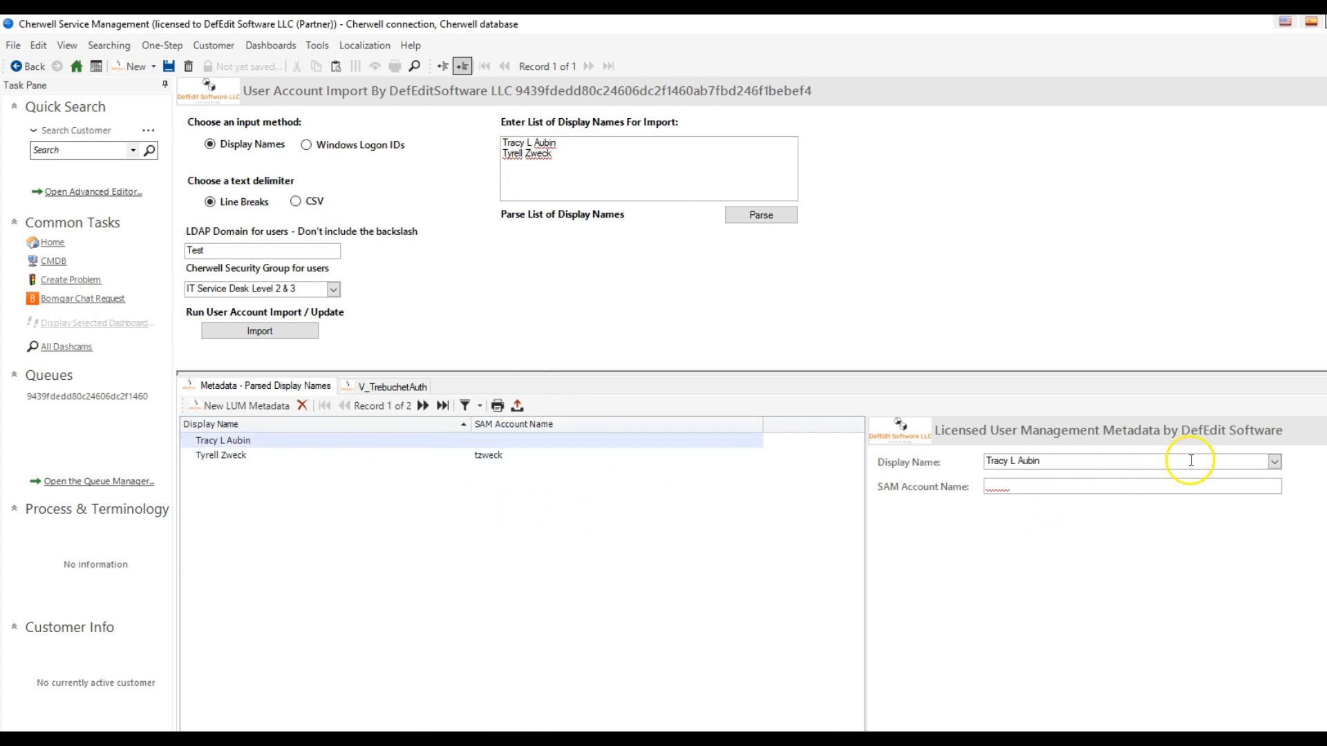
left_click(1275, 463)
scroll(1208, 535, "down", 10)
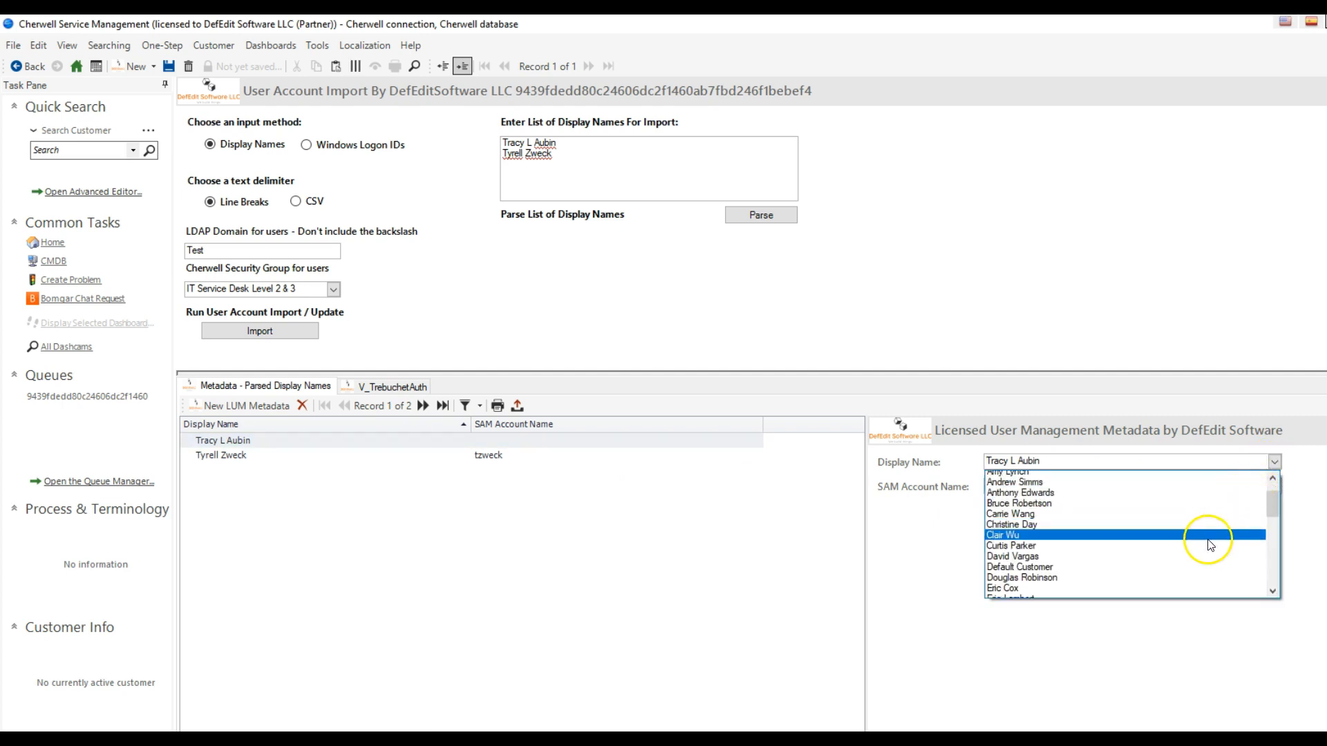
scroll(1204, 544, "down", 2)
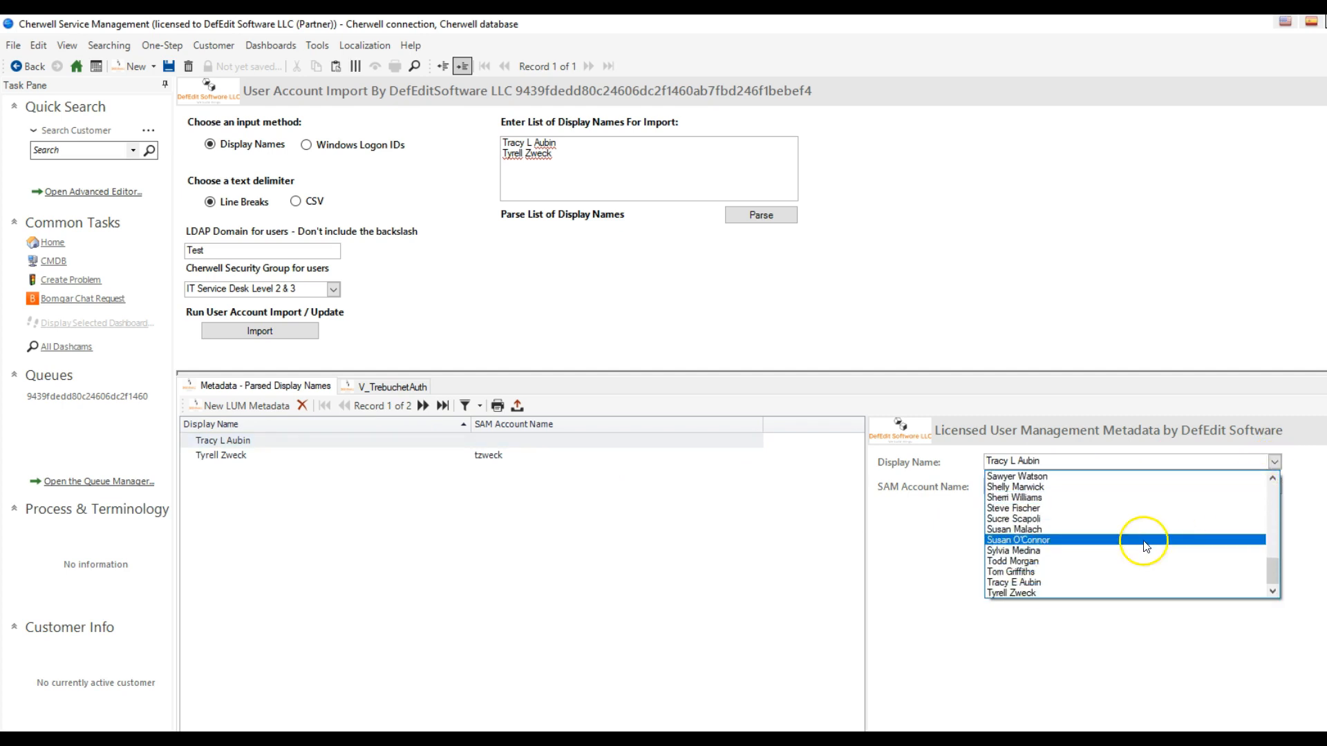
left_click(1089, 590)
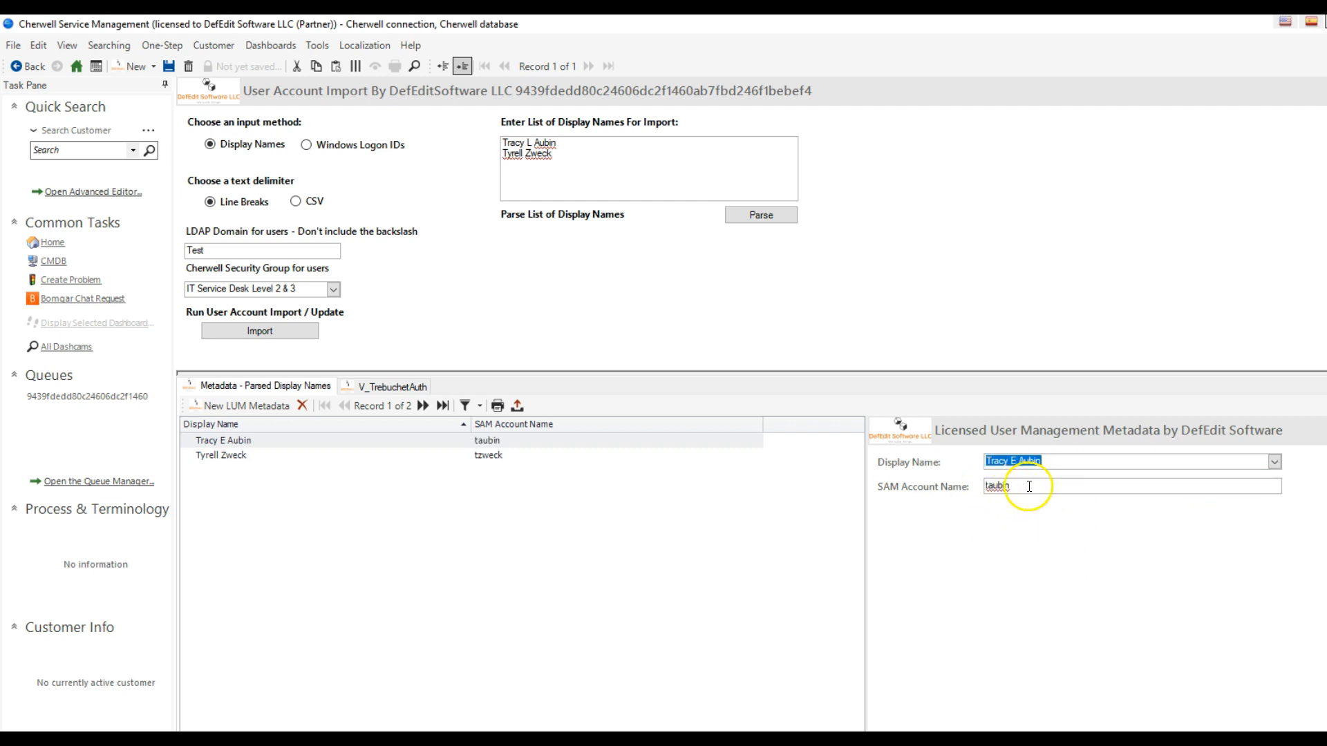
left_click_drag(1028, 487, 926, 488)
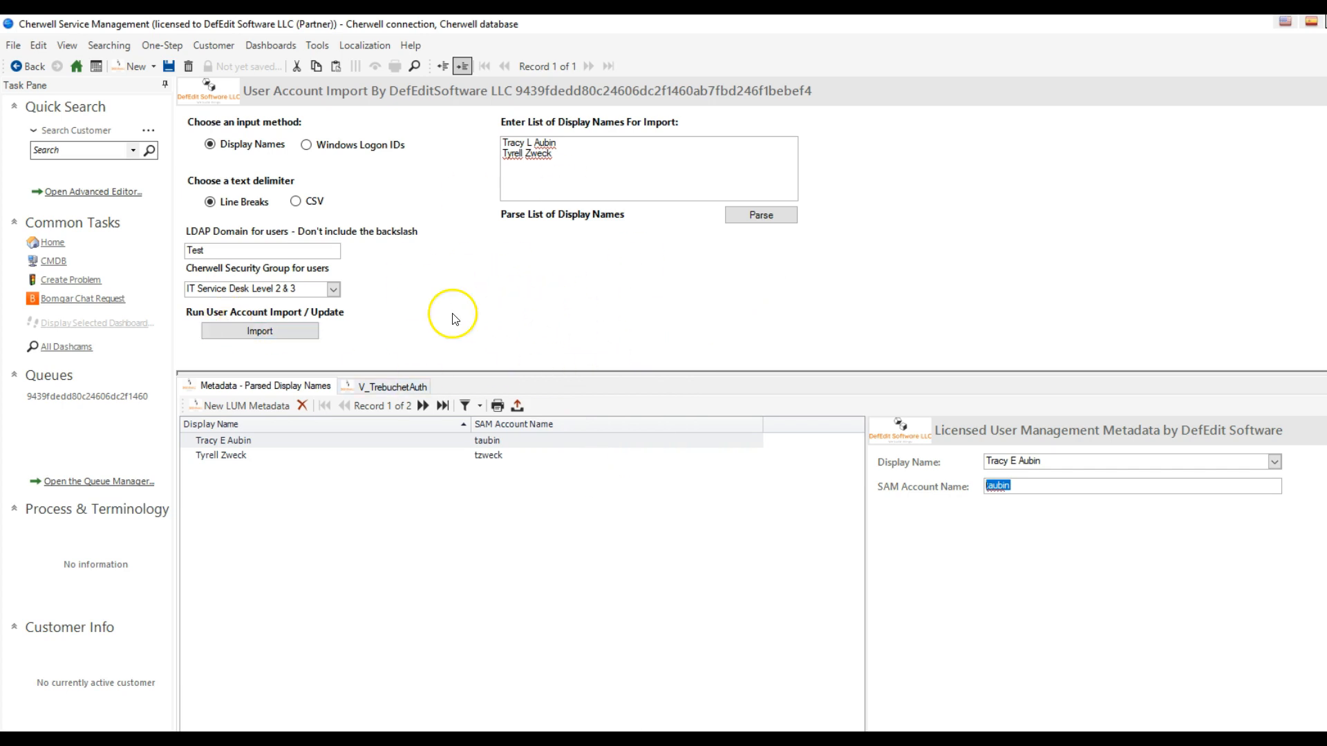
- Check the LDAP domain on the import form and examine the Windows login ID field in Cherwell Administrator's user editor
left_click_drag(249, 248, 105, 247)
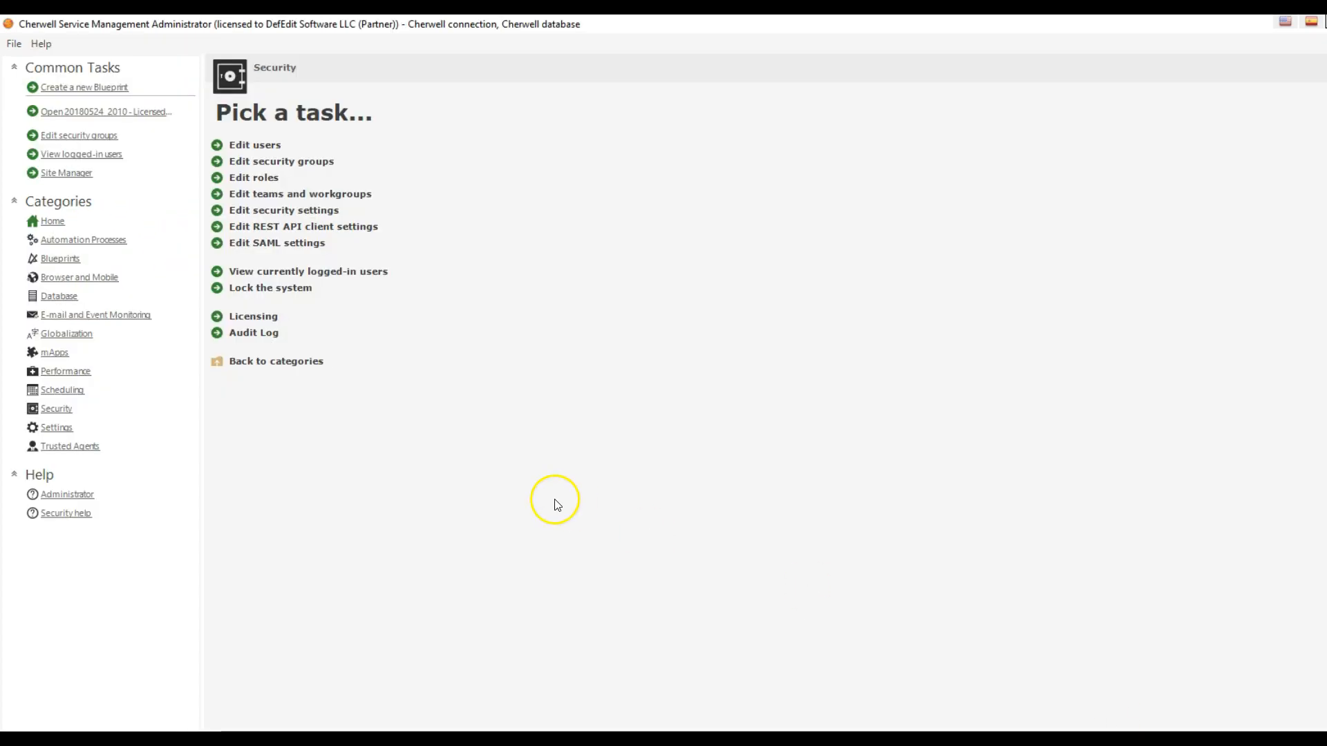
left_click(265, 148)
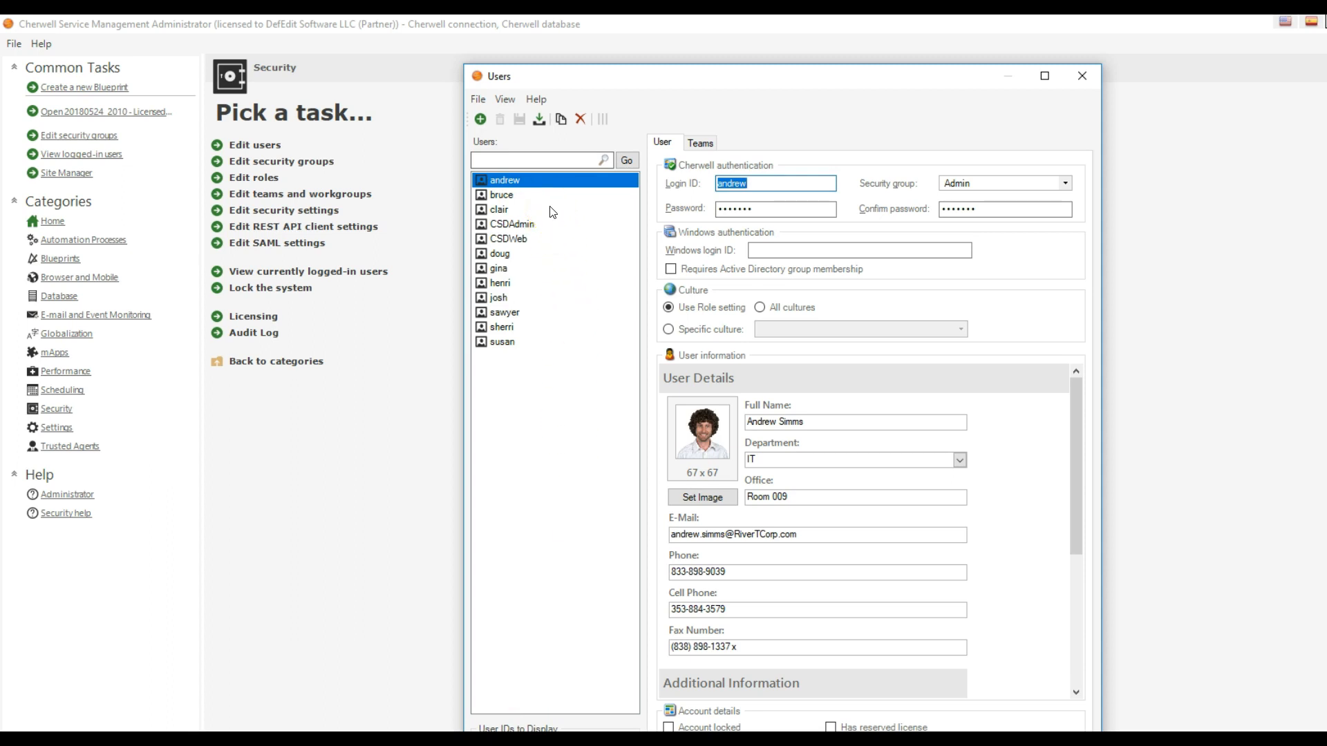
left_click(1083, 76)
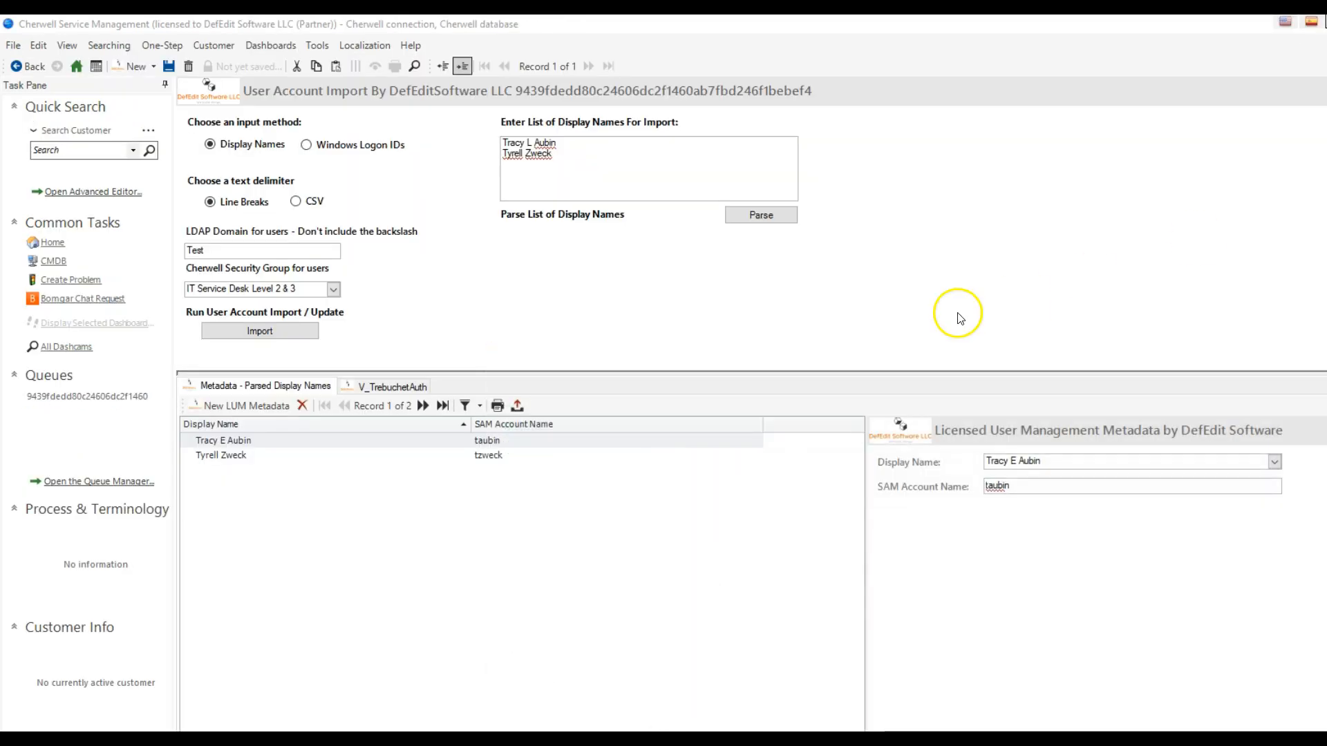
- Review the import form's LDAP domain, list of display names and available Cherwell security groups
left_click(286, 252)
left_click_drag(285, 251, 184, 252)
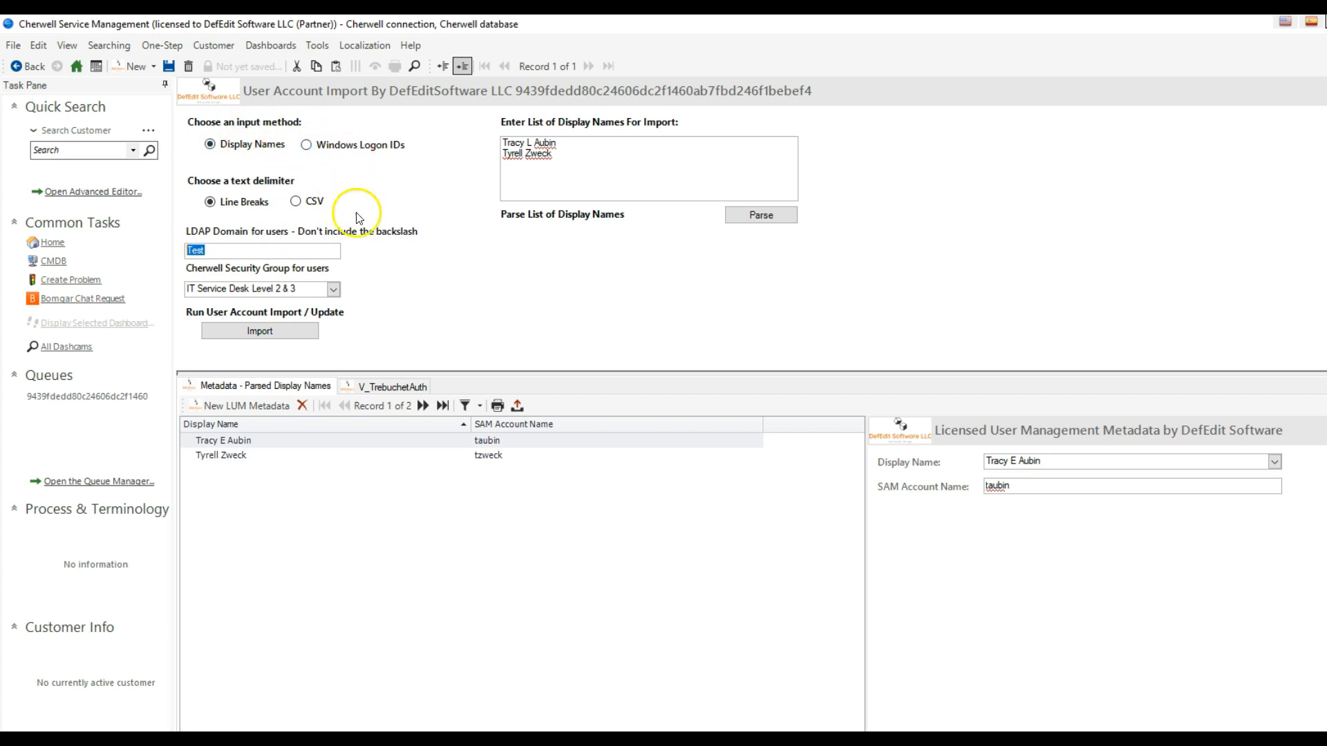
left_click(614, 182)
left_click_drag(614, 181, 515, 135)
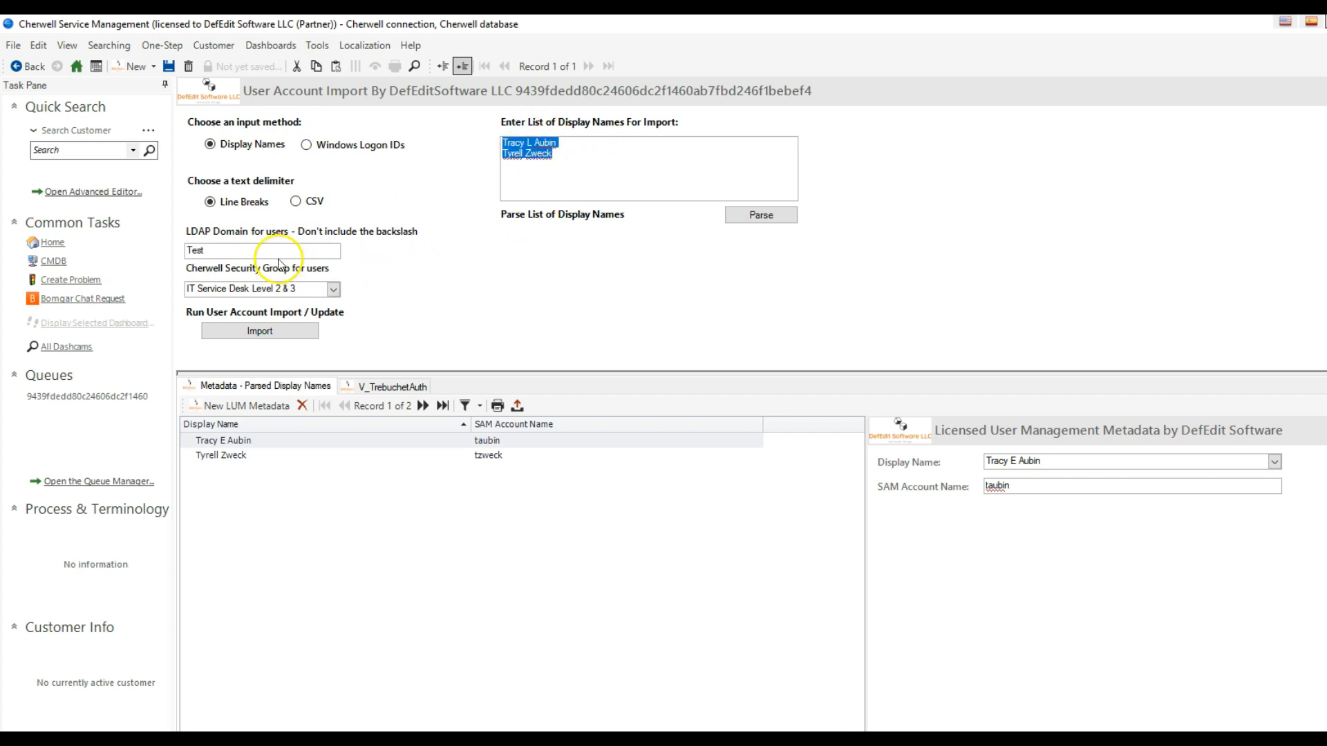
left_click(261, 249)
left_click_drag(261, 247, 136, 249)
left_click(317, 291)
left_click(334, 289)
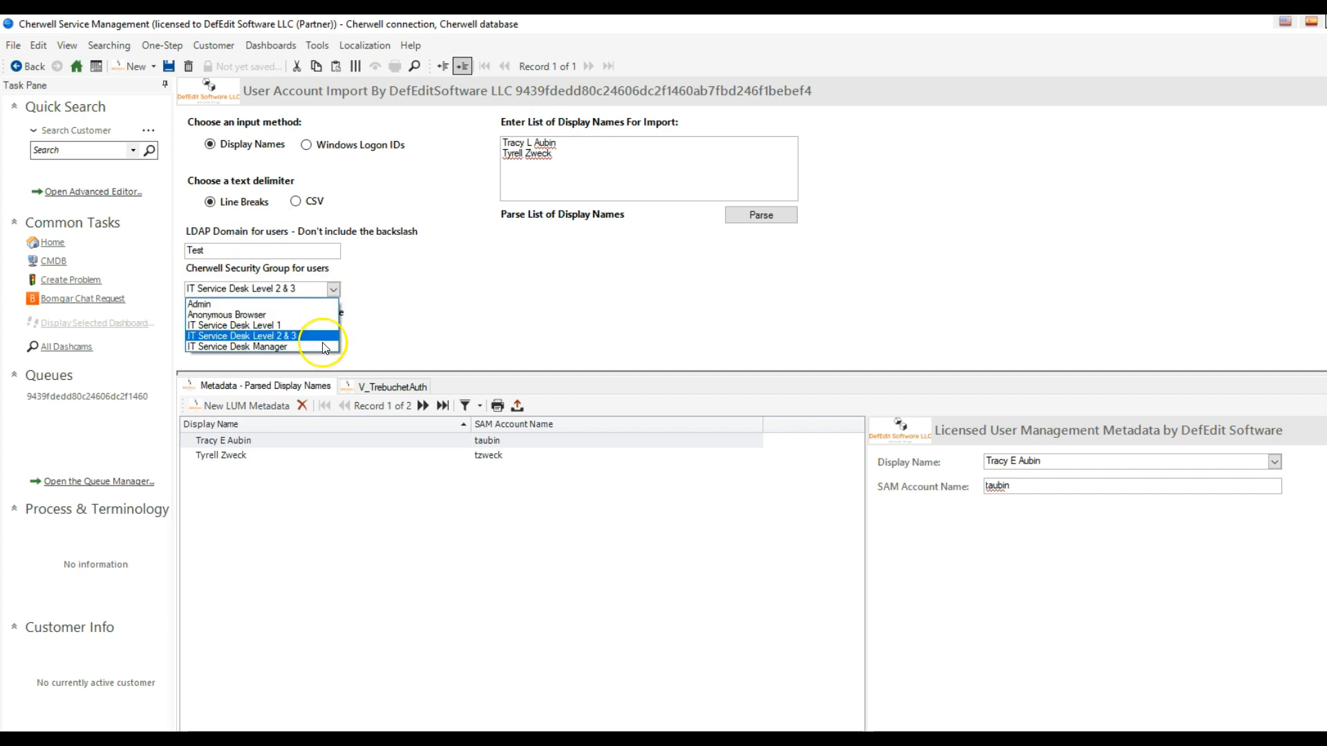
left_click(333, 289)
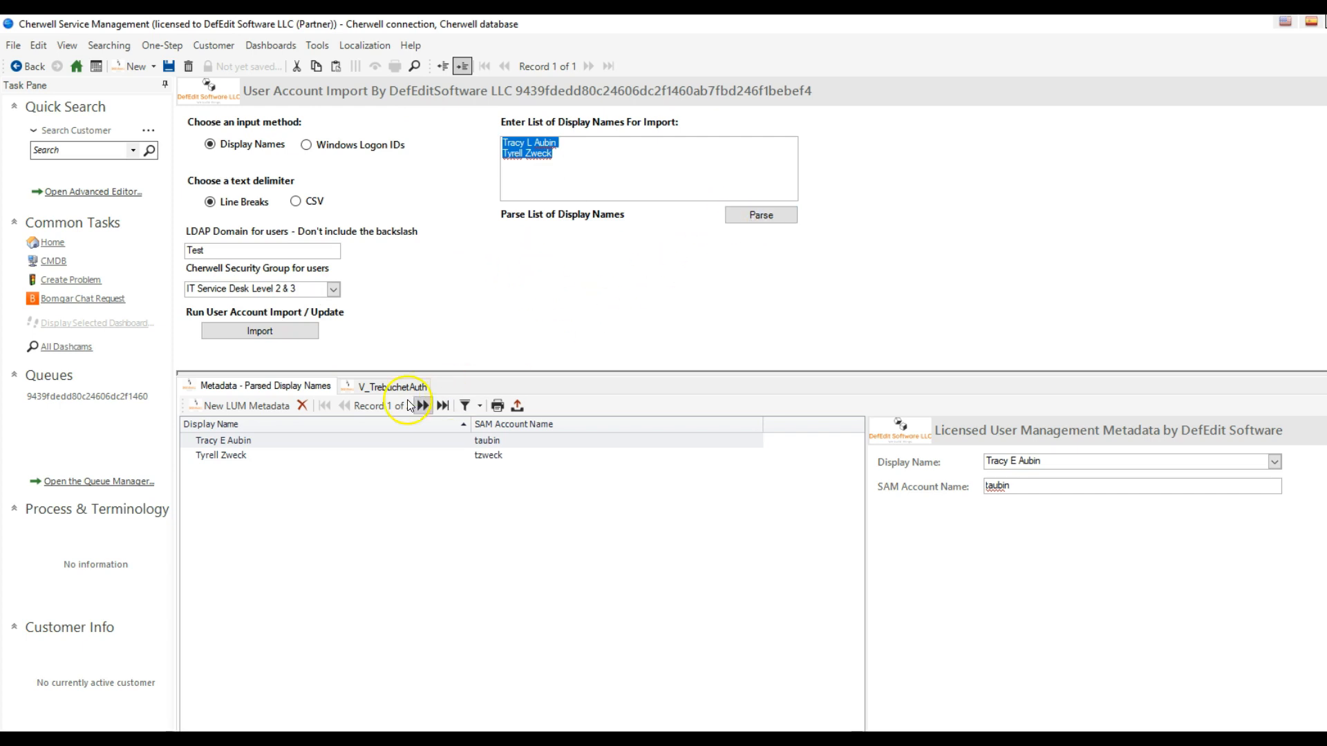
- Delete both parsed display name records and parse the existing list again
left_click(304, 406)
left_click(305, 405)
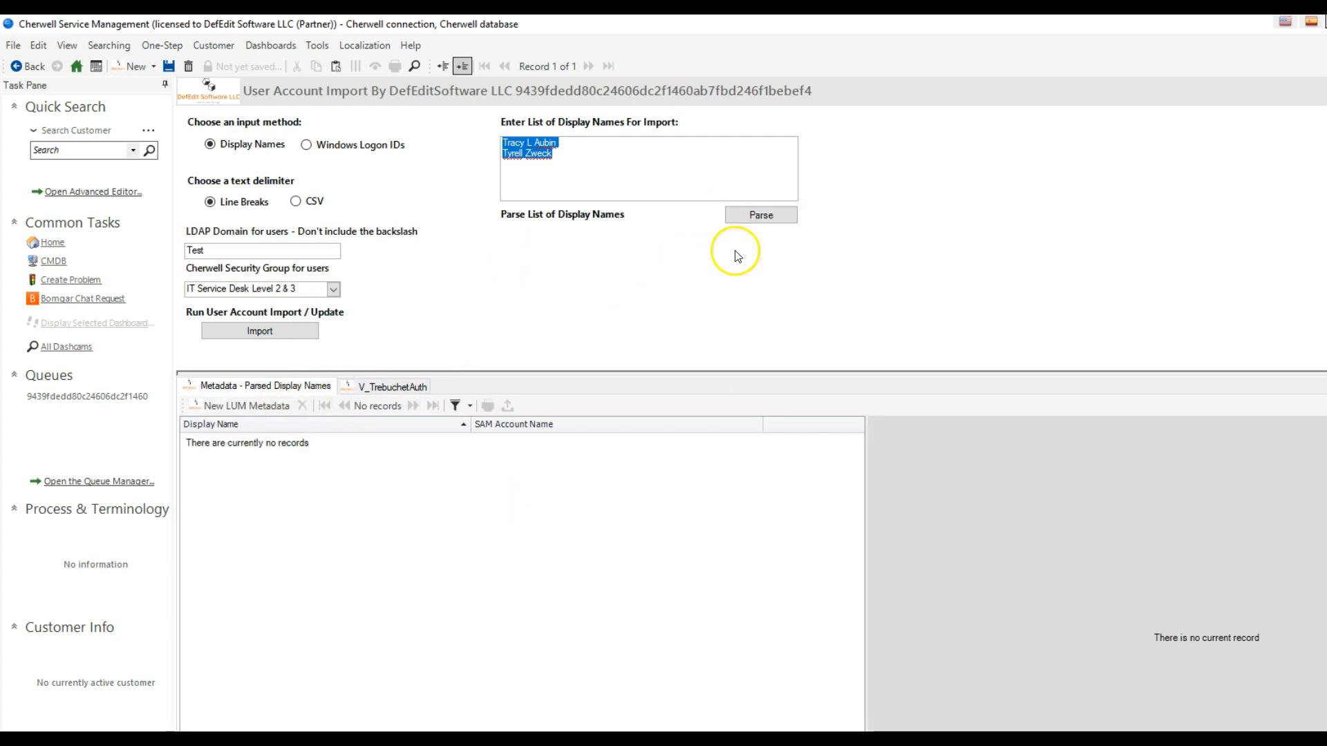
left_click(748, 215)
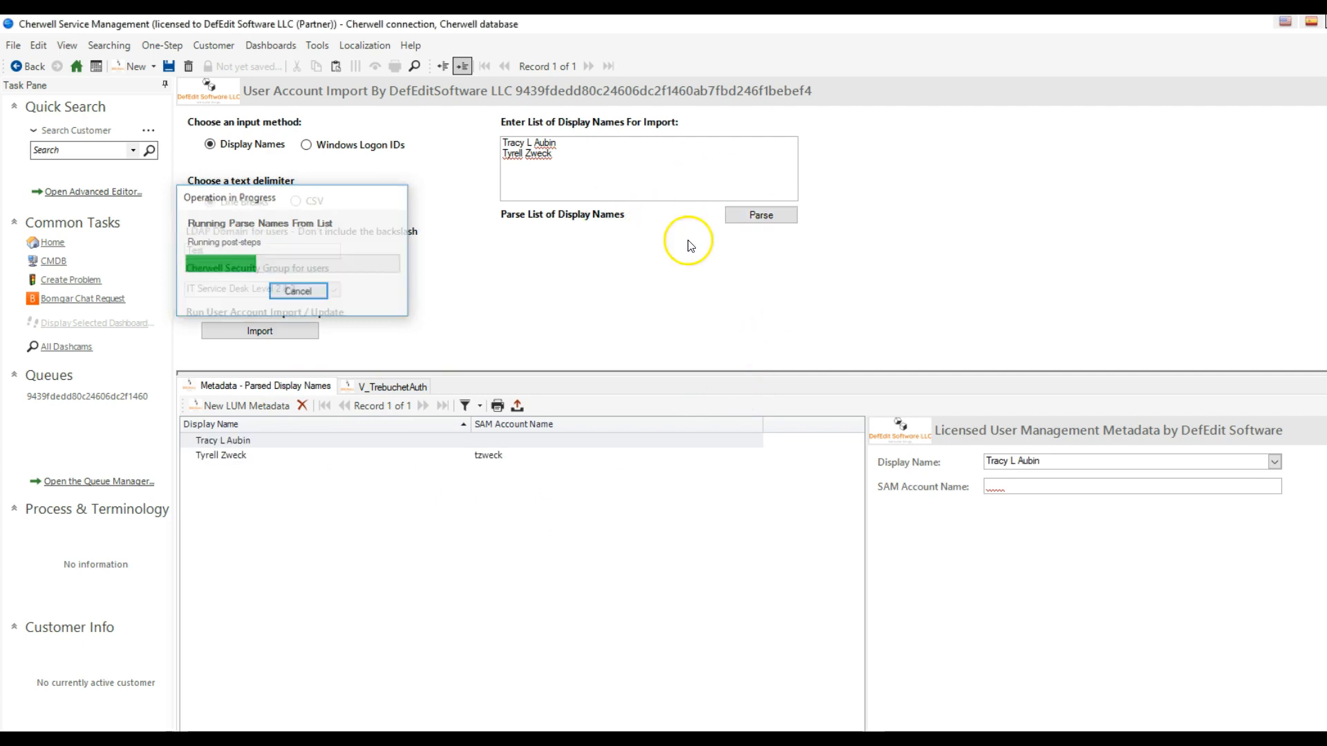
- Replace the parsed records by reparsing the display name list with the first name's middle initial set to E
left_click(618, 159)
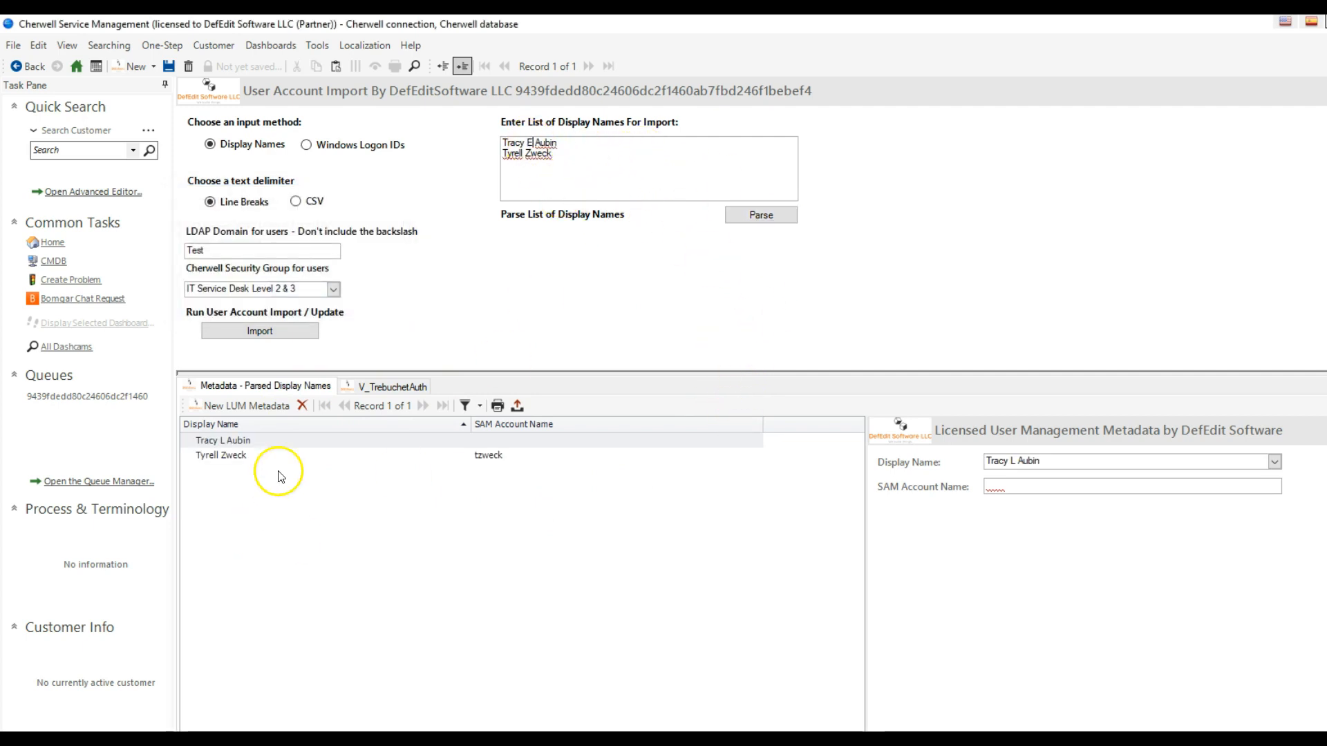
left_click(302, 406)
left_click(302, 405)
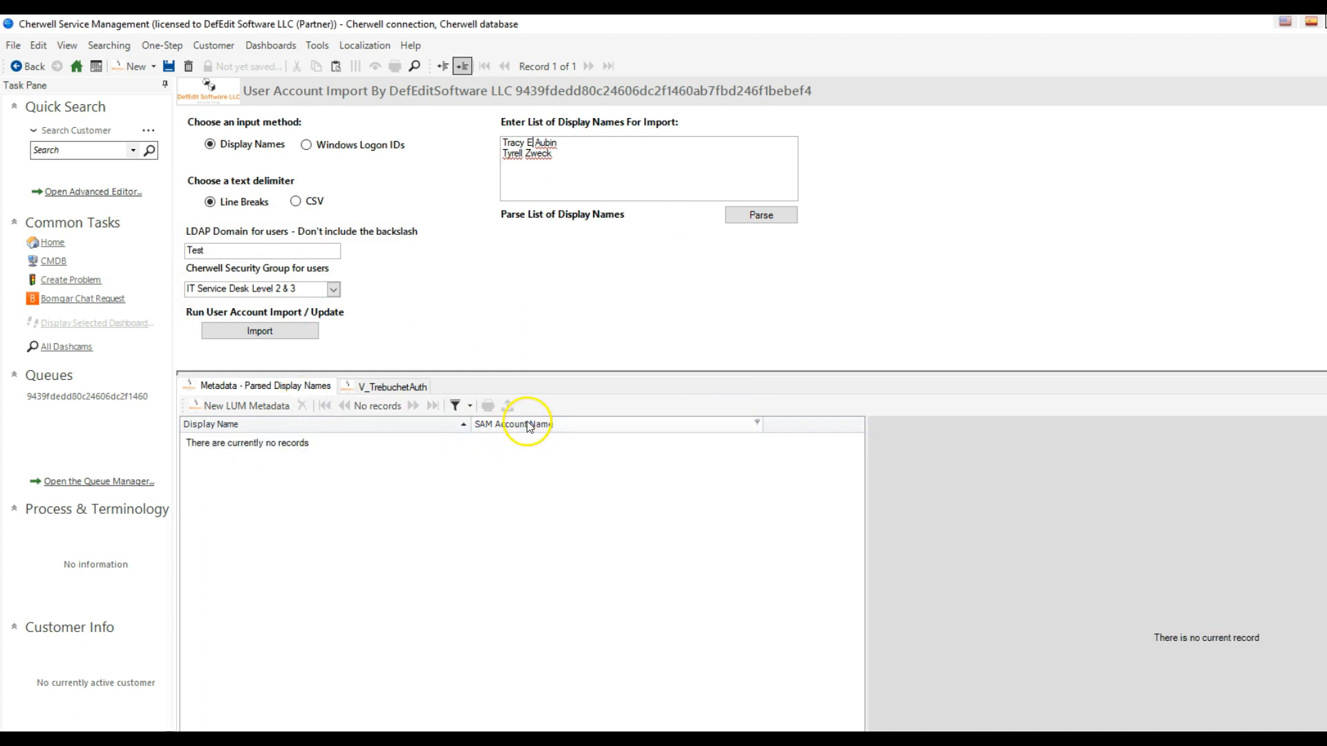
left_click(763, 216)
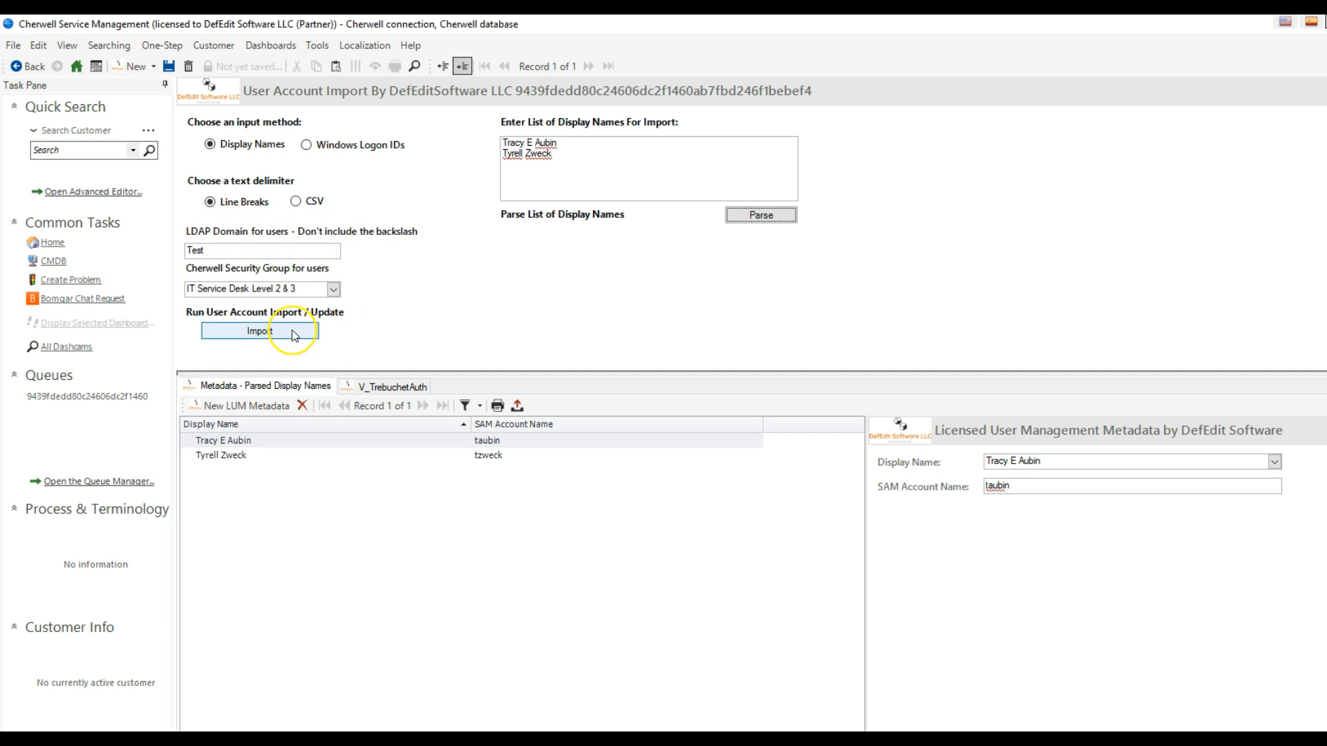
- Manually add three more LUM metadata records, choosing a different existing customer as each record's display name
left_click(225, 408)
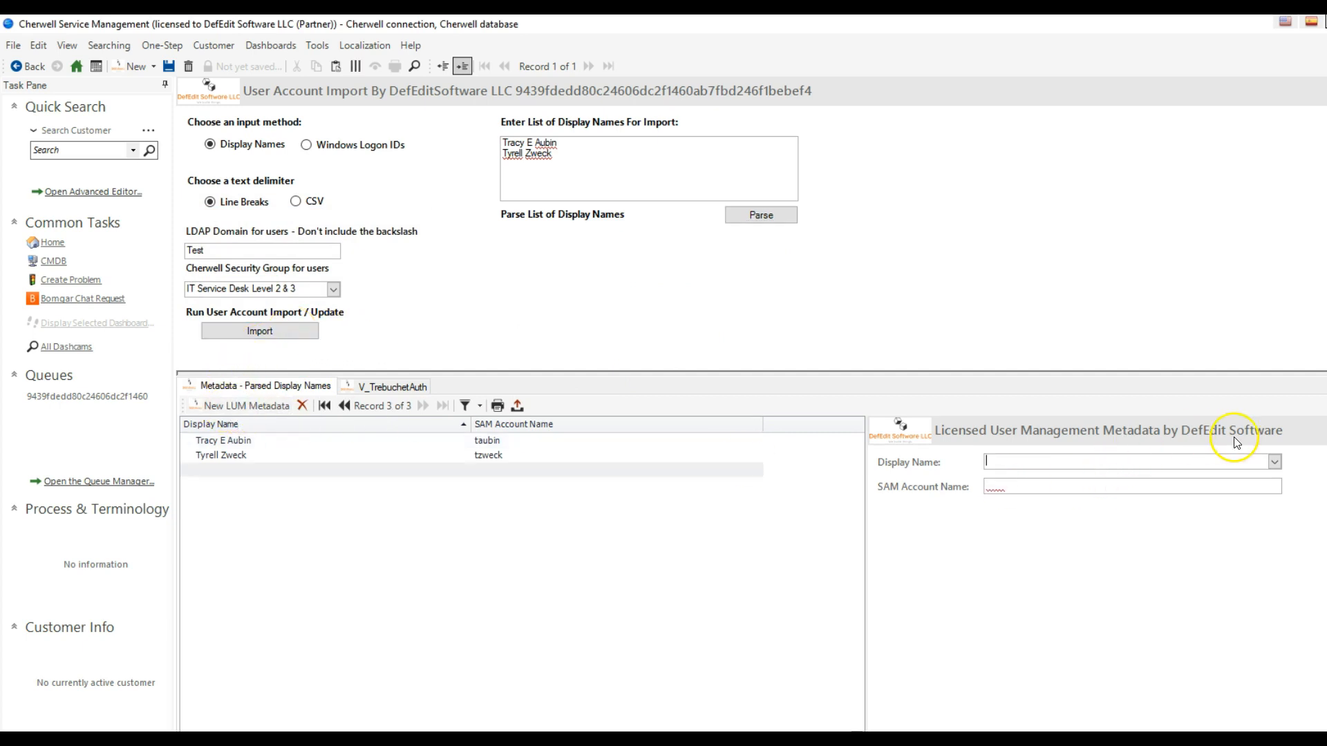
left_click(1275, 461)
left_click(1205, 512)
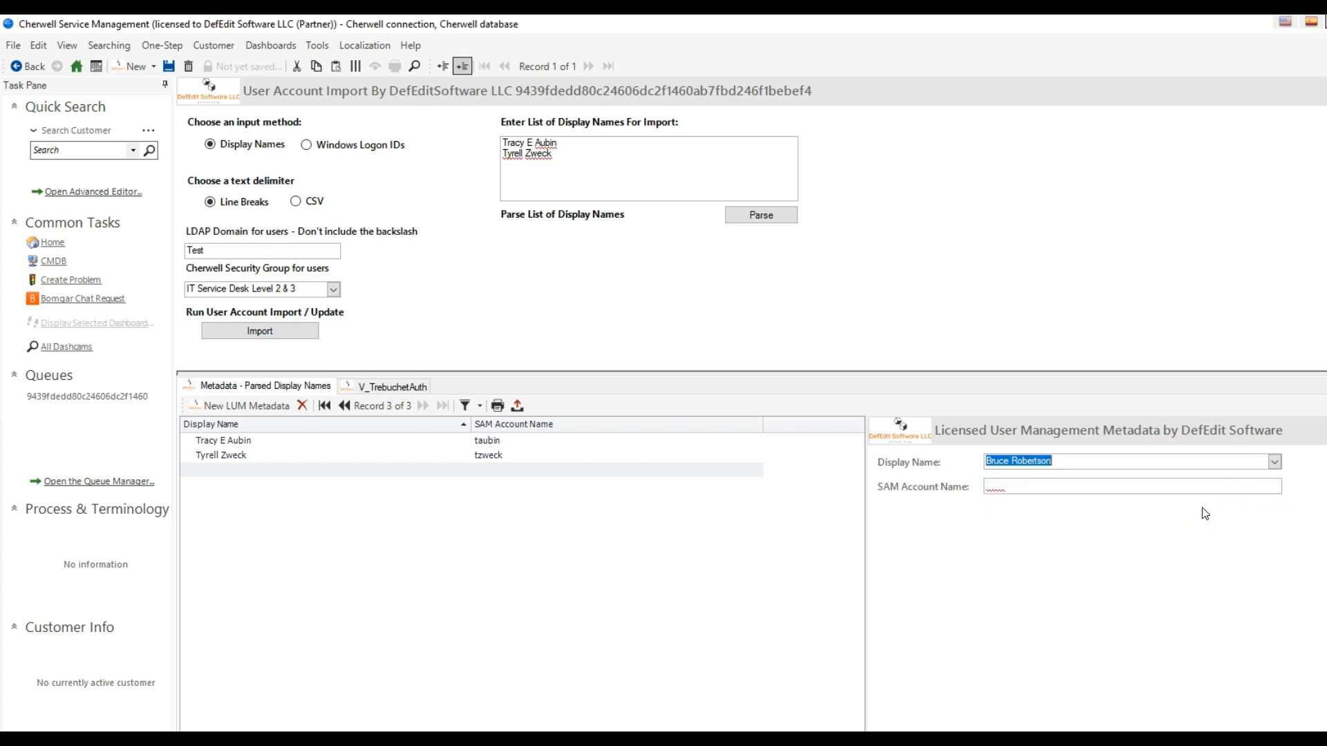
left_click(225, 406)
left_click(1018, 470)
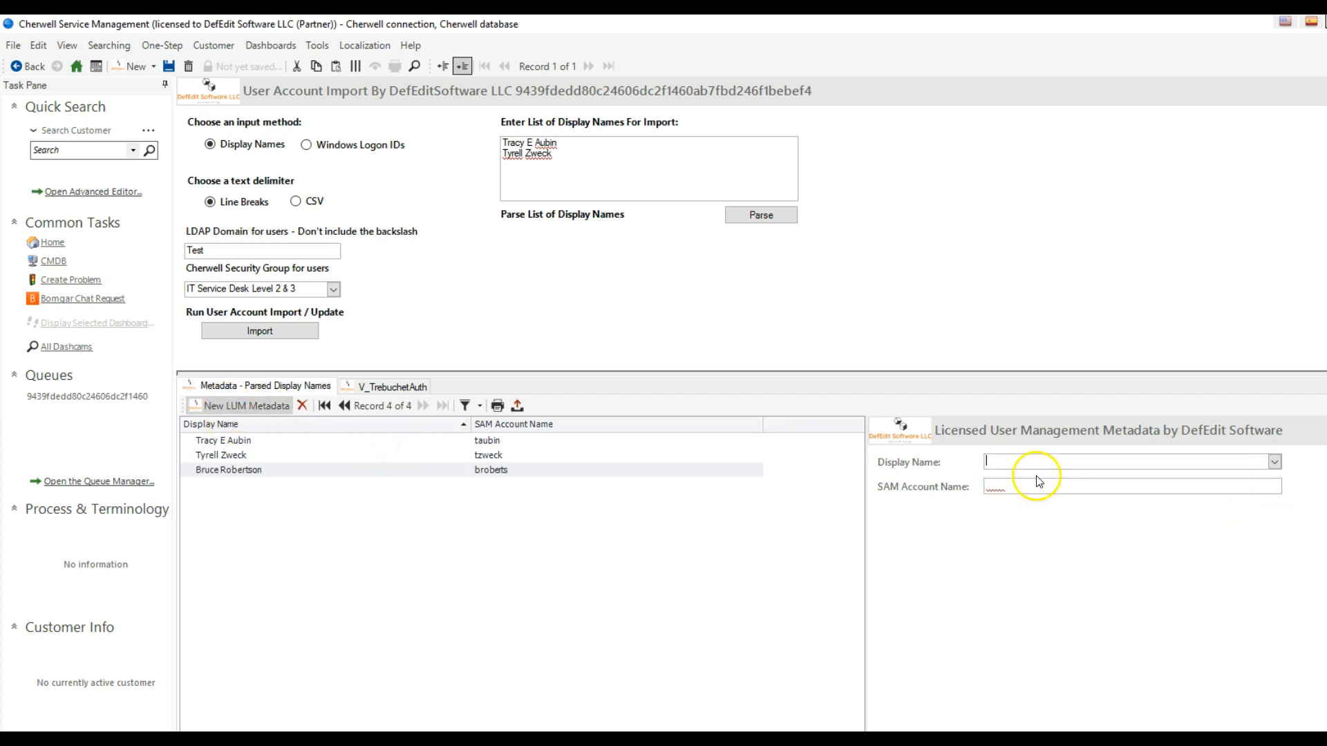
left_click(1275, 461)
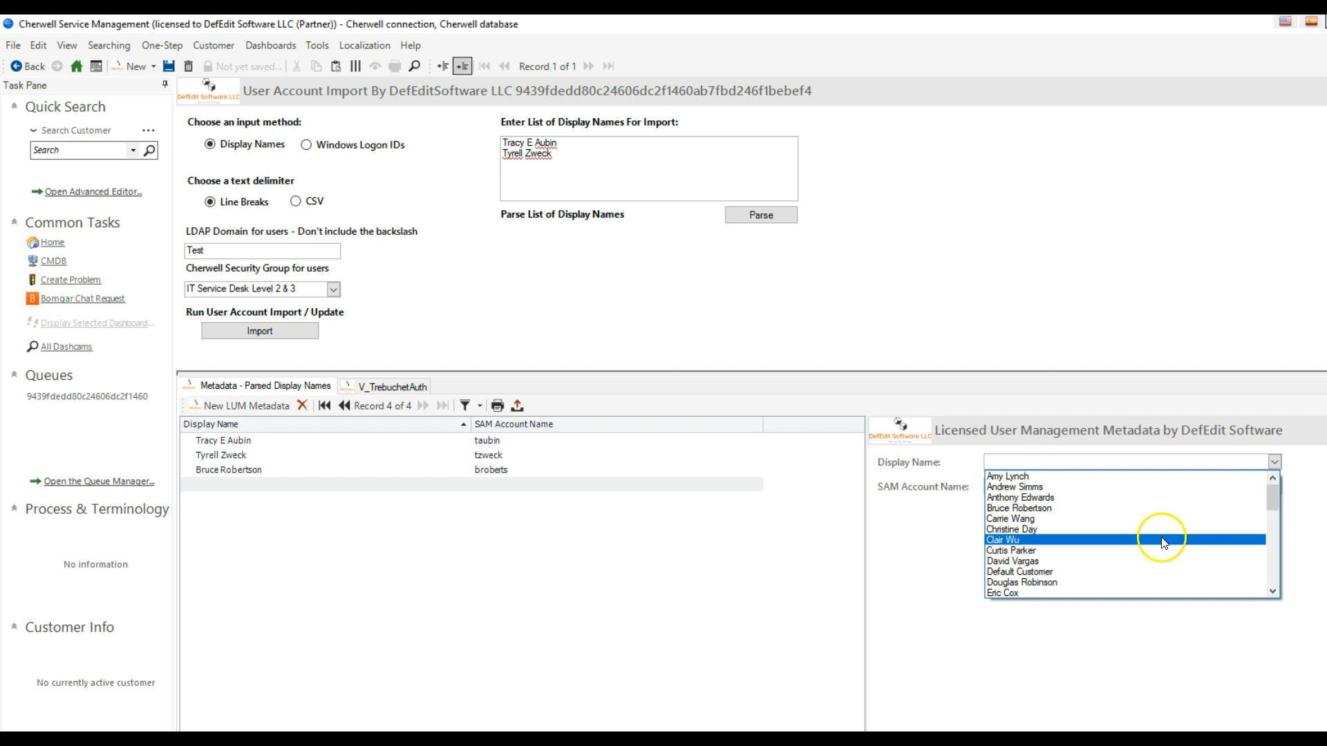
left_click(1159, 551)
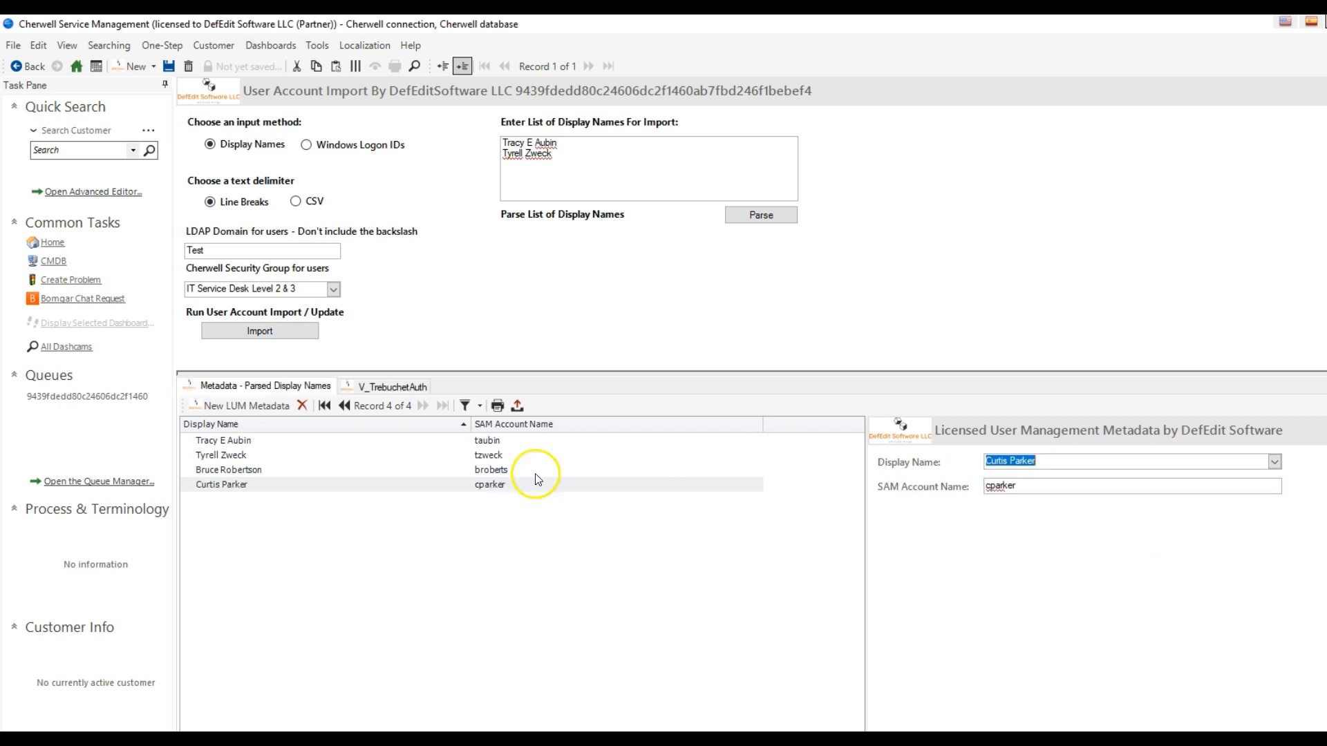
left_click(251, 412)
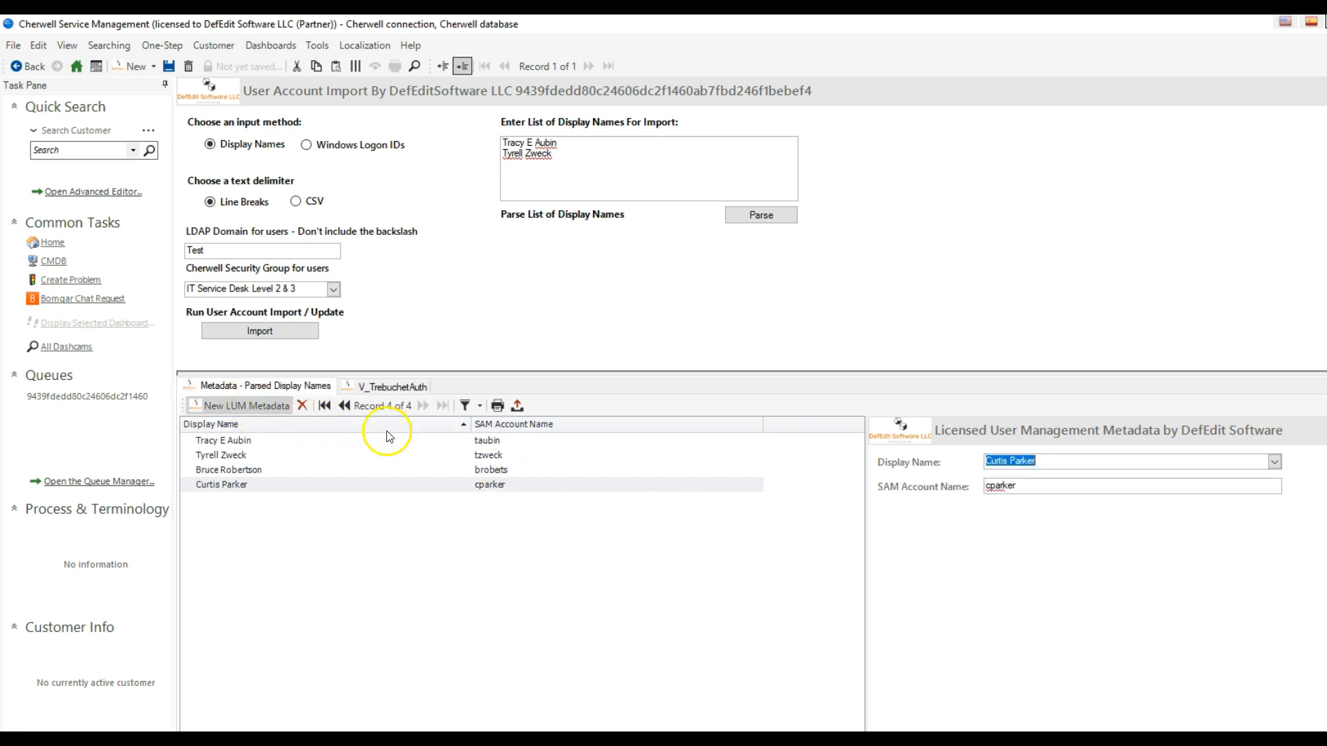
left_click(1275, 461)
scroll(1121, 586, "down", 3)
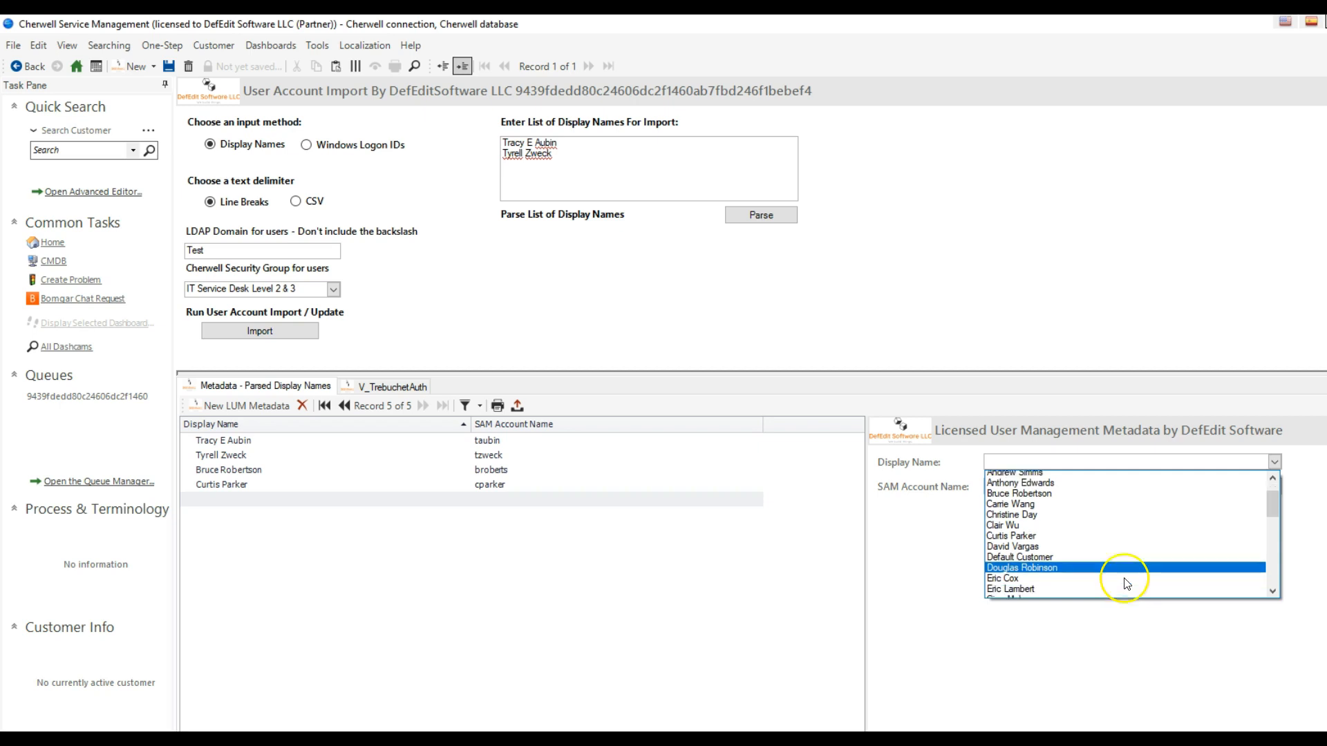
left_click(1131, 551)
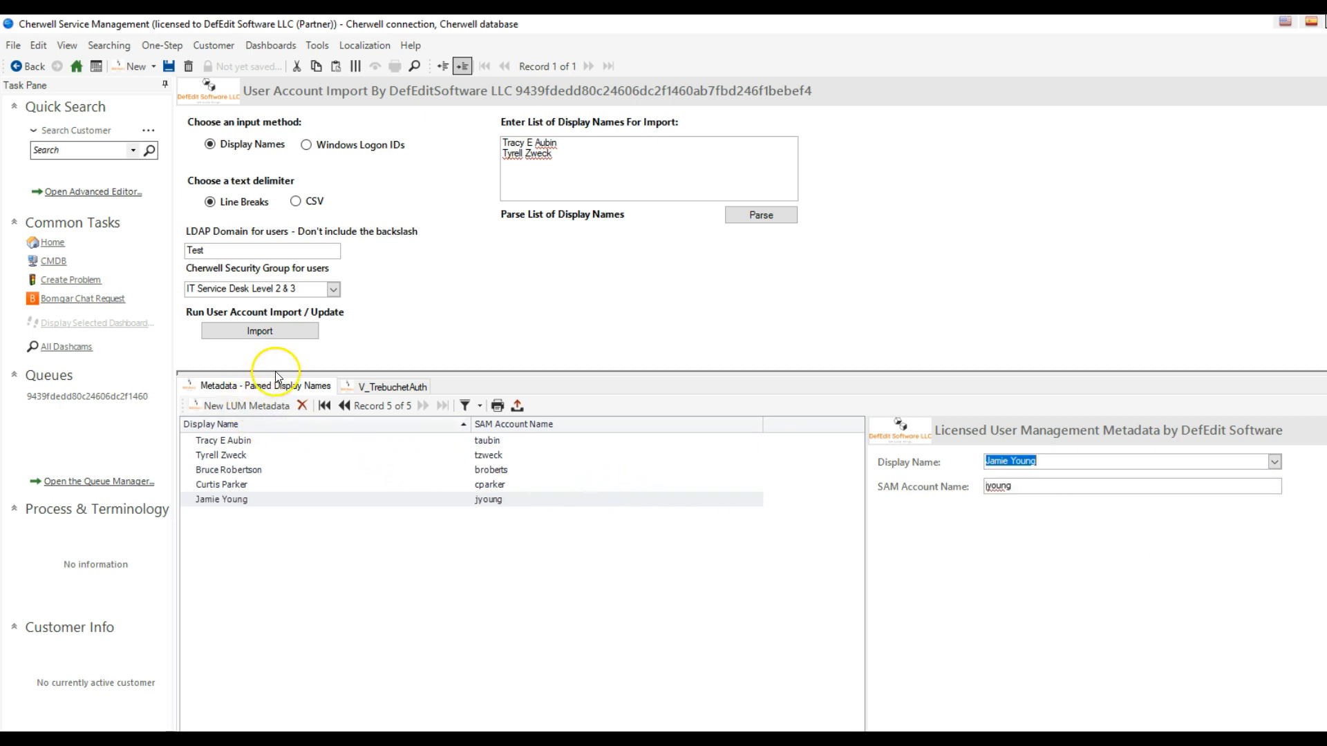
- Run the user account import for all metadata records and acknowledge its completion
left_click(265, 333)
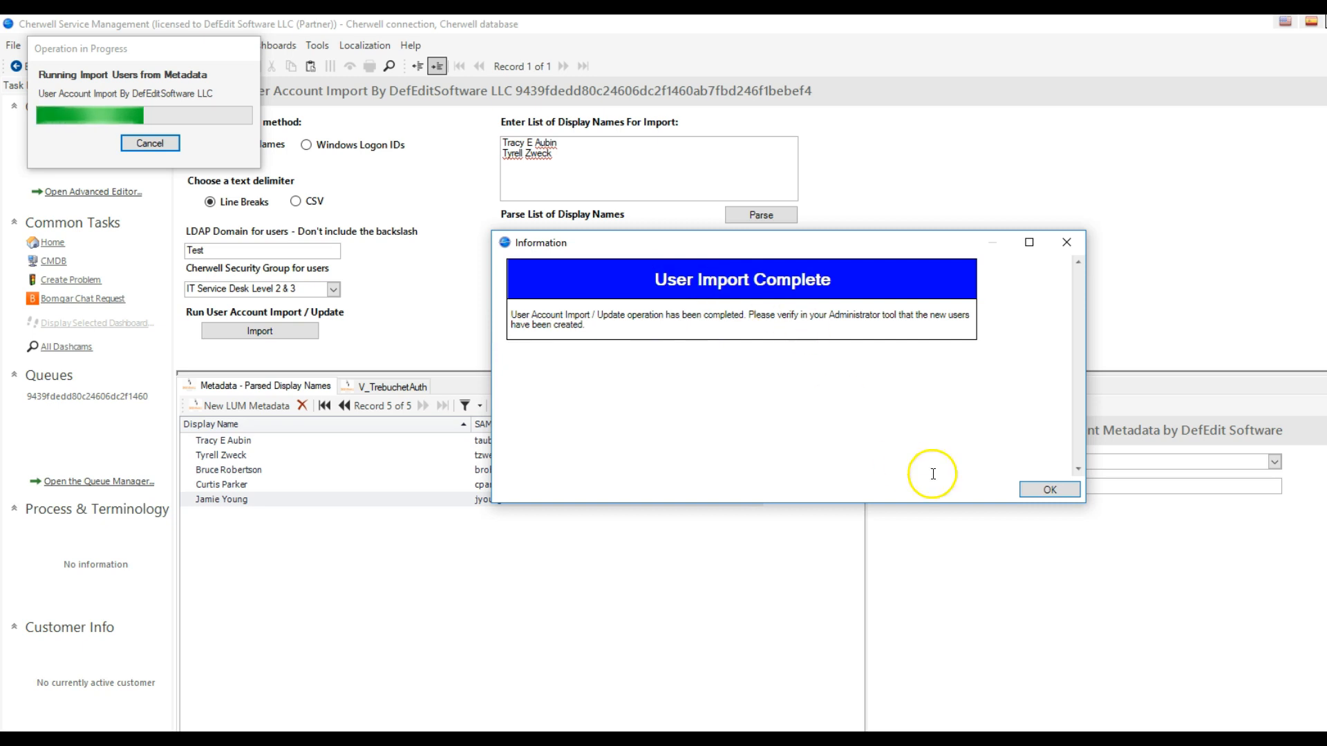
left_click(1043, 487)
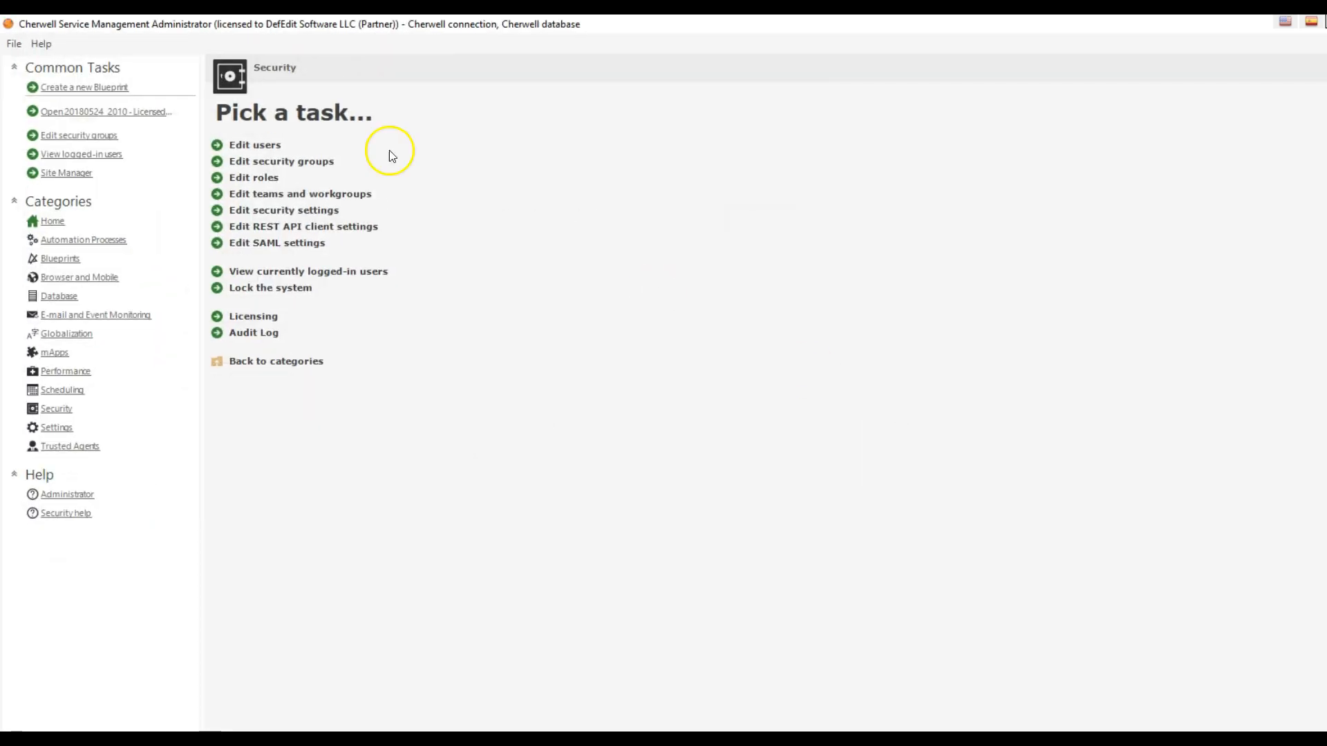
- In Cherwell Administrator, open the user editor, list users by Windows login ID and inspect the last Test domain account
left_click(257, 144)
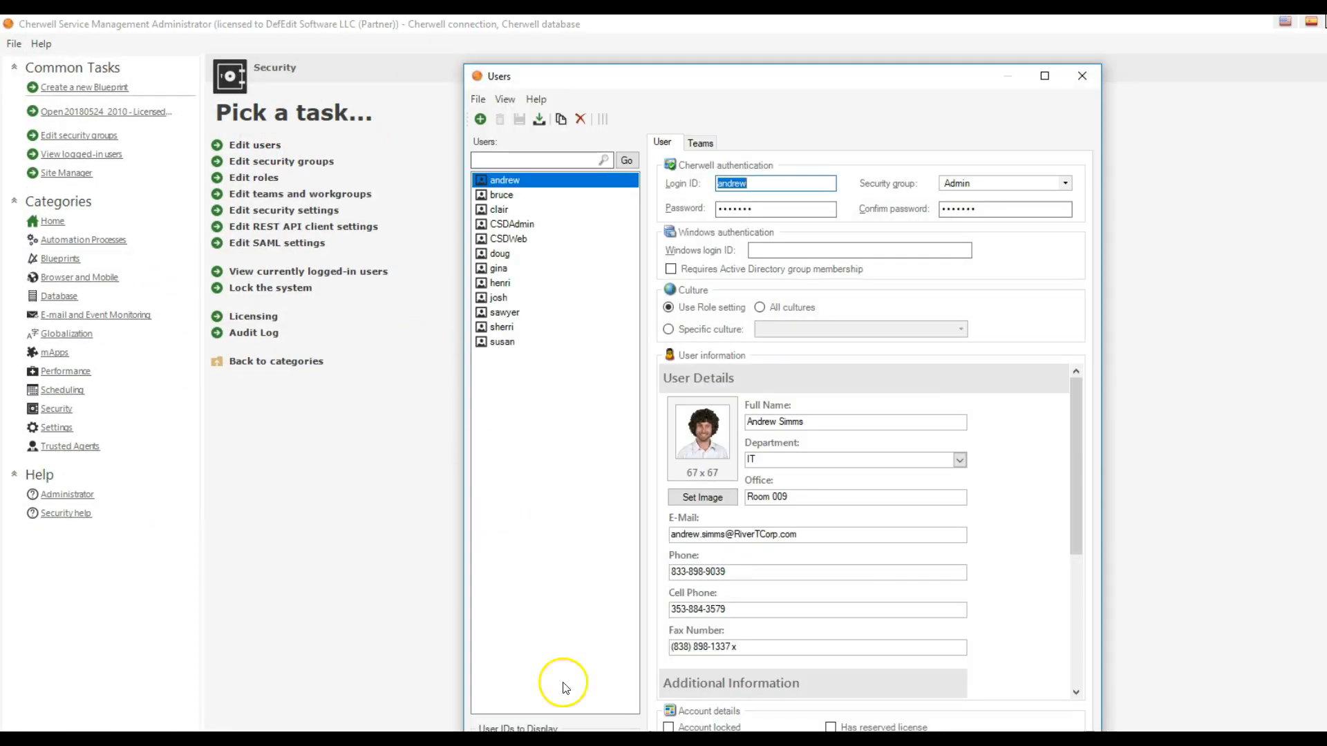
left_click(519, 743)
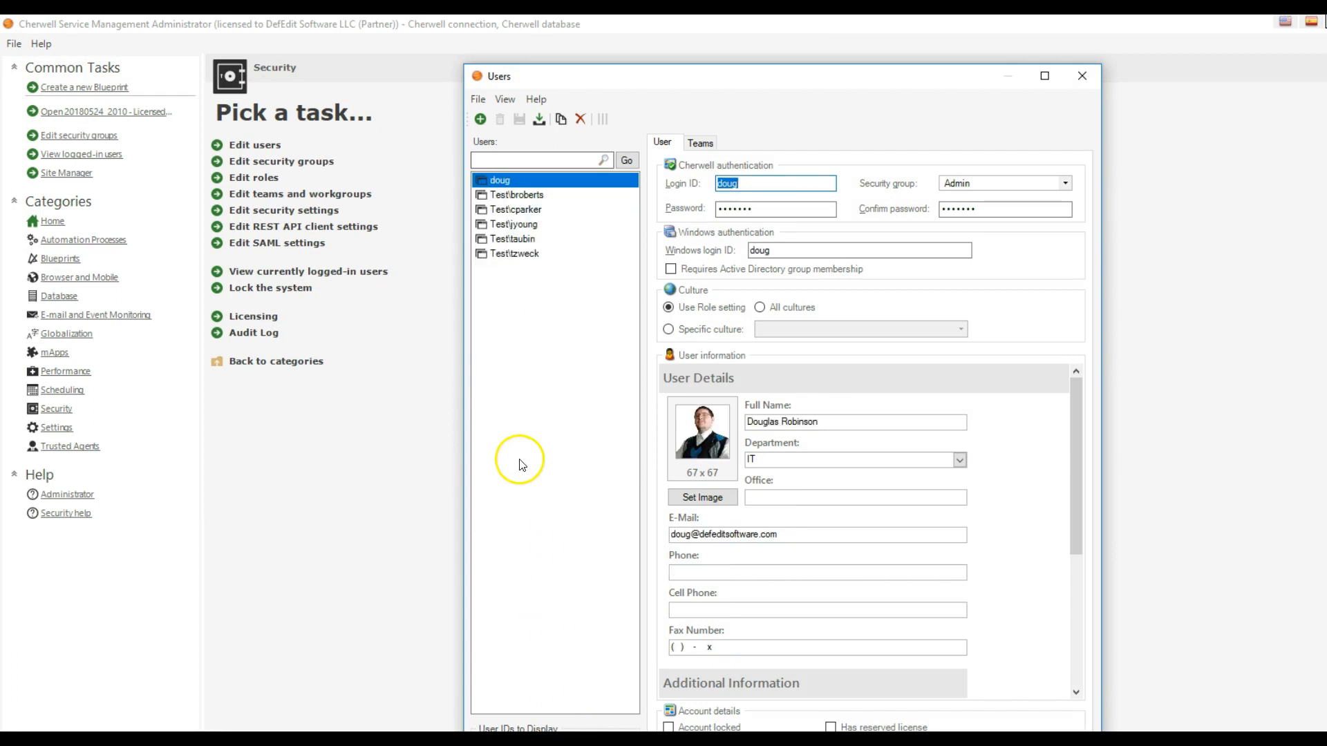
left_click(516, 253)
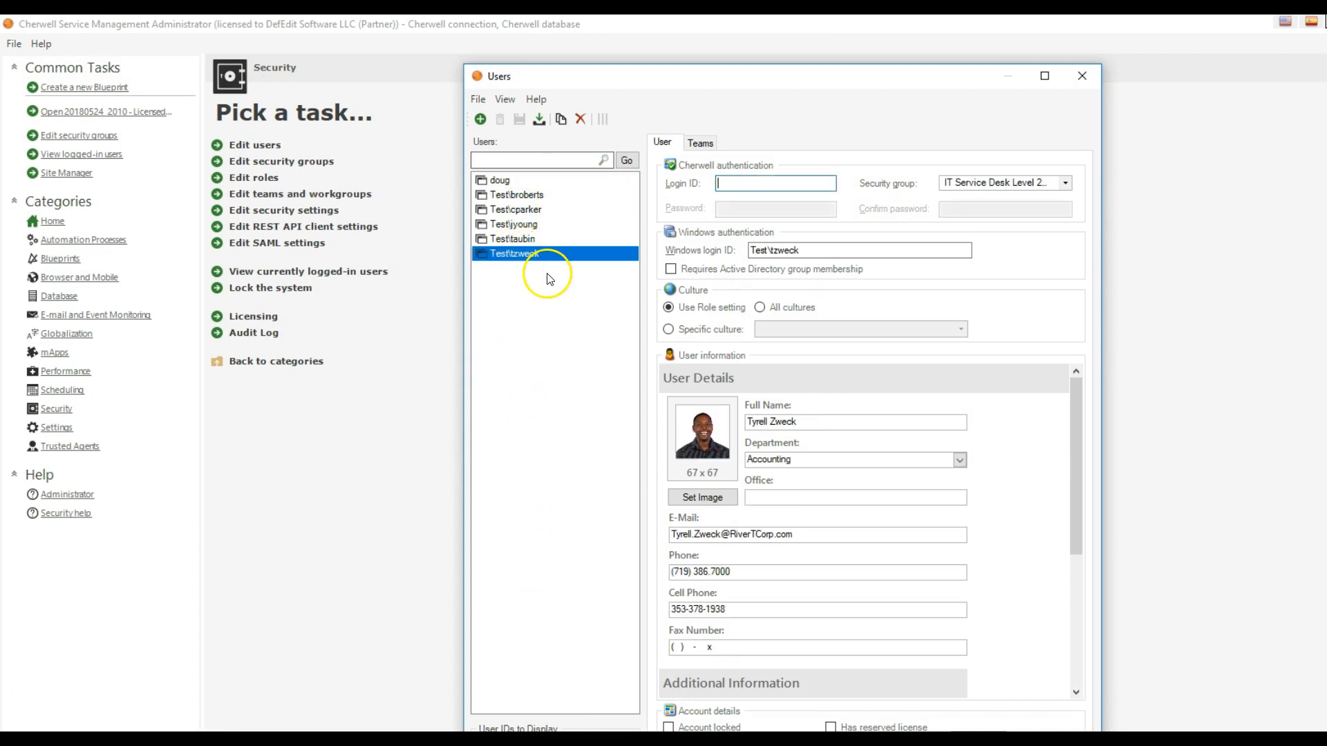
- Inspect the details of the remaining imported Test domain accounts in the user list, ending with the first one
left_click(546, 239)
left_click(539, 224)
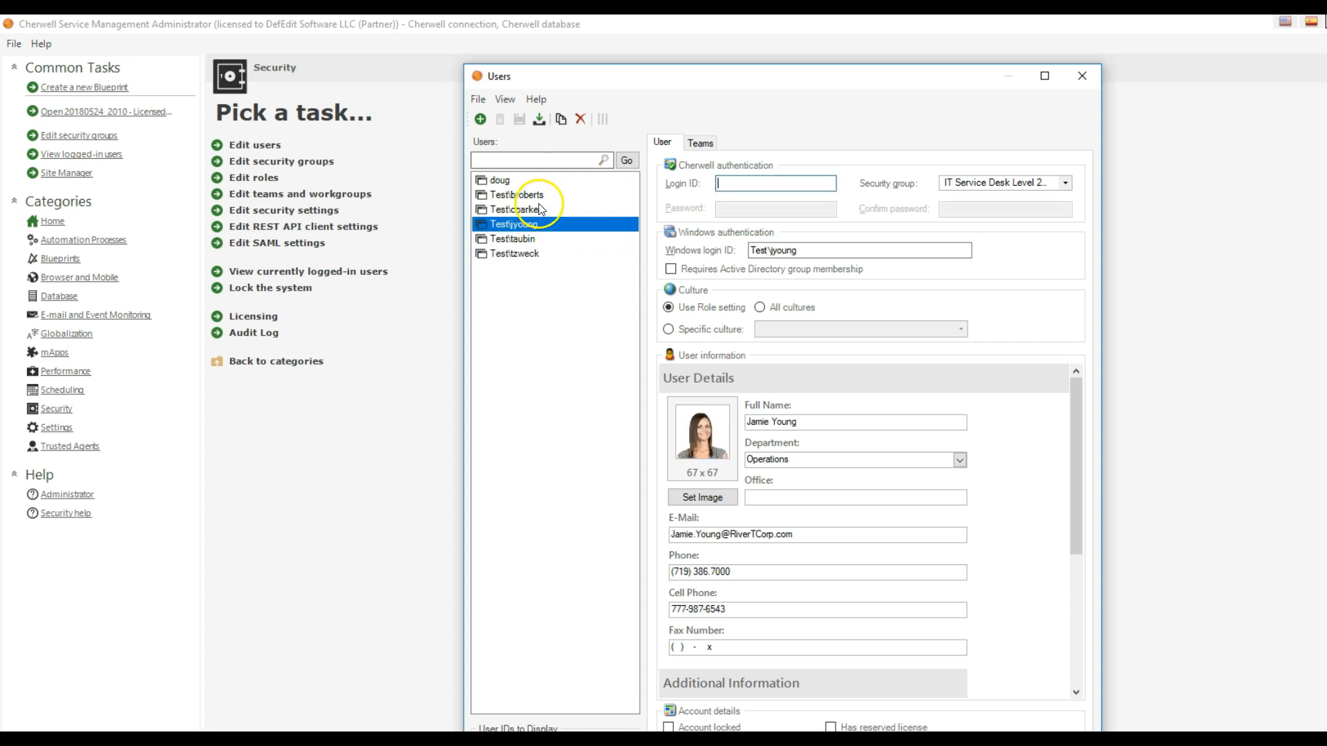
left_click(538, 210)
left_click(536, 196)
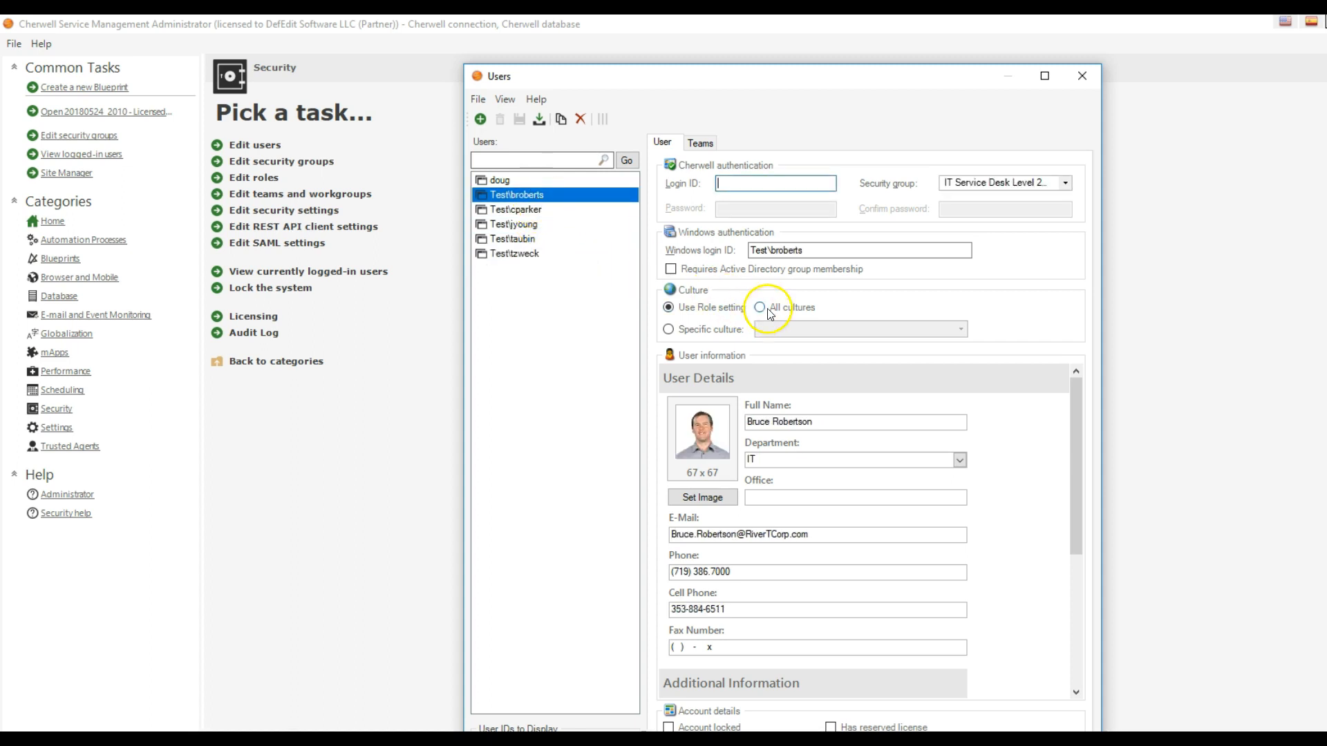
- Compare the domain prefix in the selected account's Windows login ID with the import form's LDAP domain, and close the user editor
left_click_drag(770, 250, 706, 243)
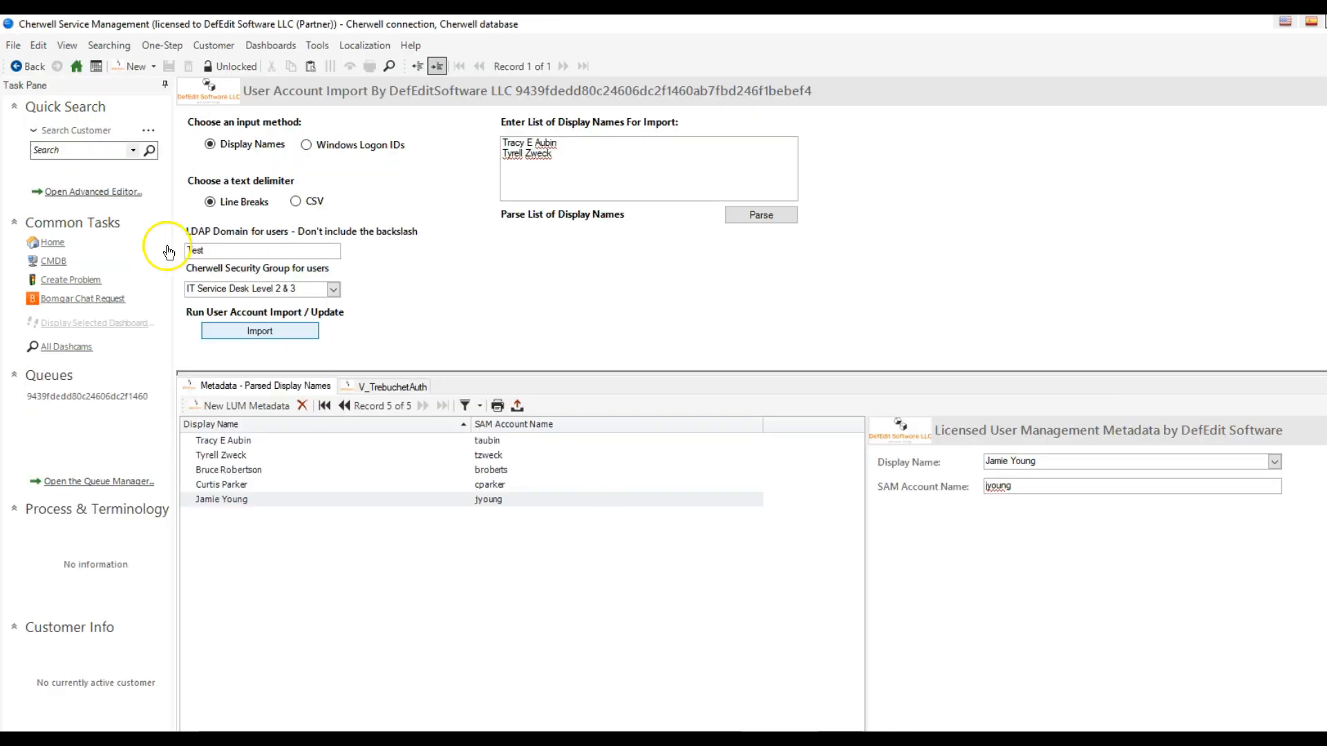
left_click_drag(208, 250, 133, 249)
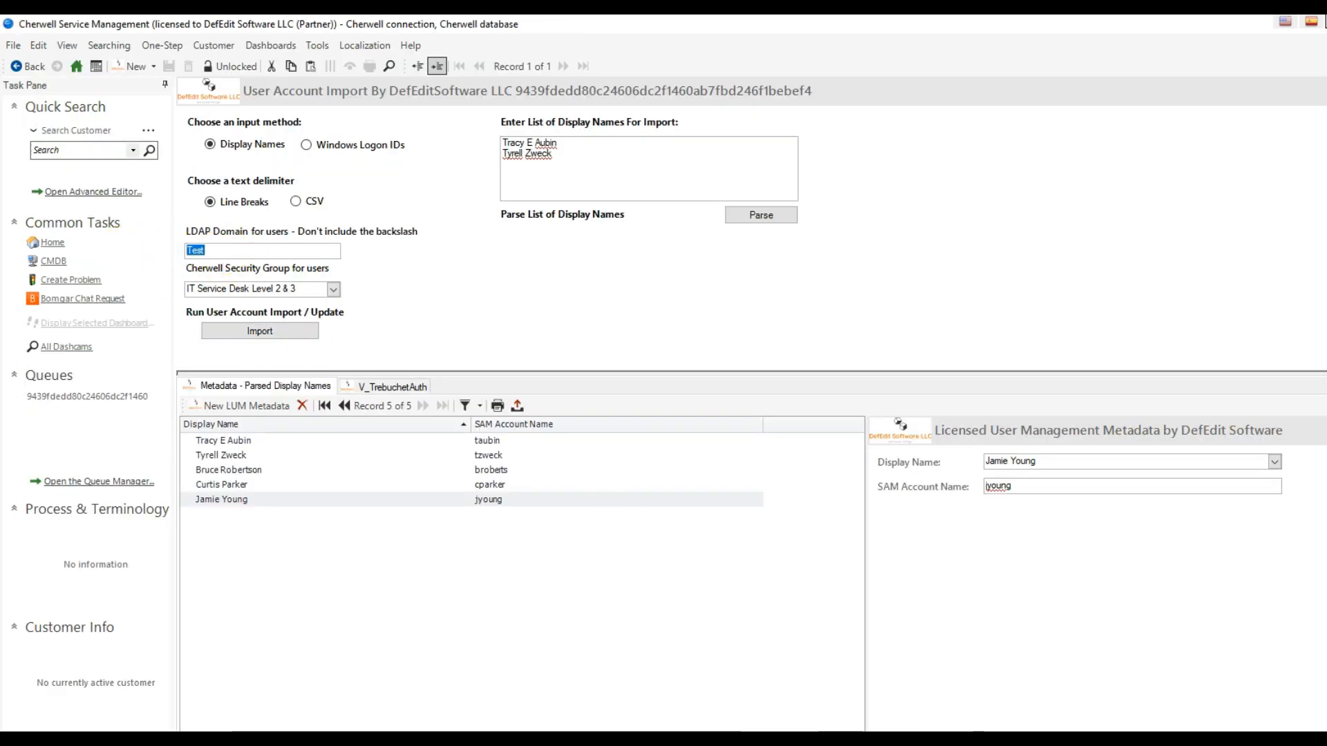
key("alt+Tab")
scroll(1016, 477, "down", 3)
scroll(1018, 481, "up", 3)
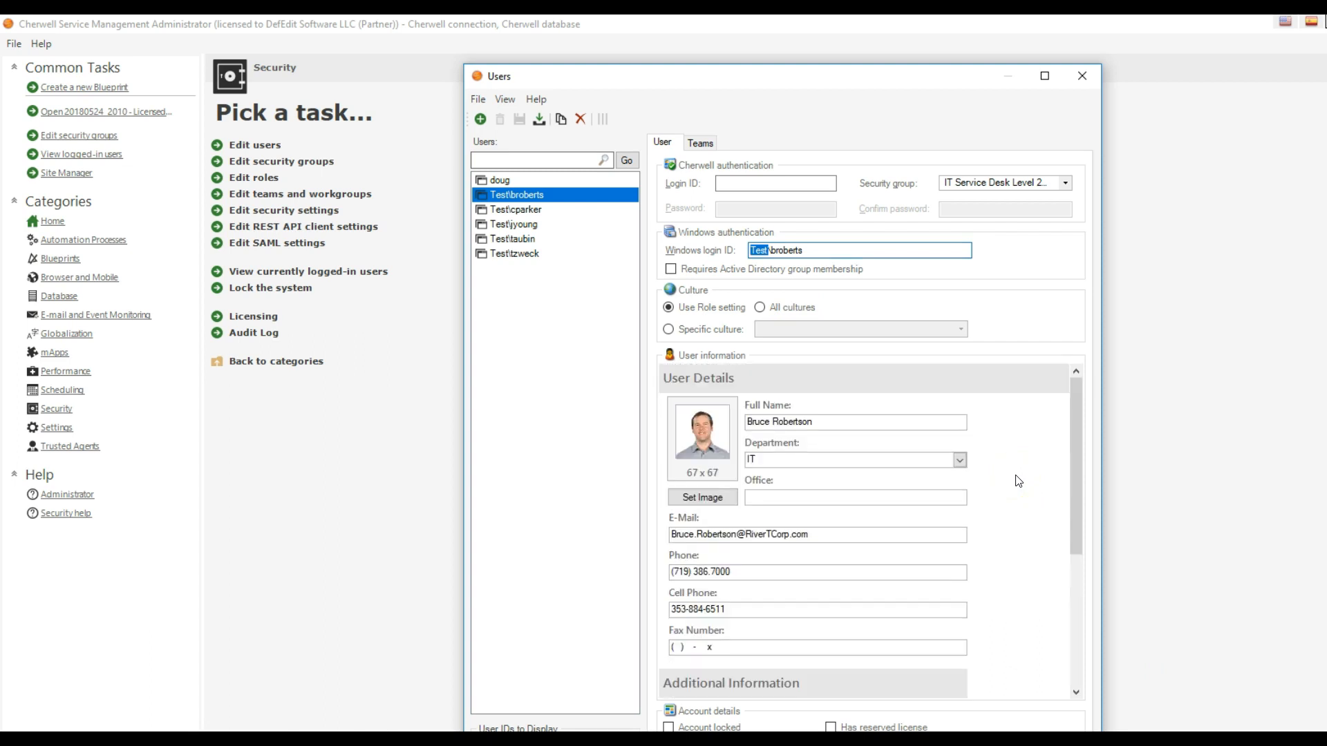
left_click(1082, 75)
- Create a new blueprint in Cherwell Administrator and open the One-Step Action Manager from it
key("alt+Tab")
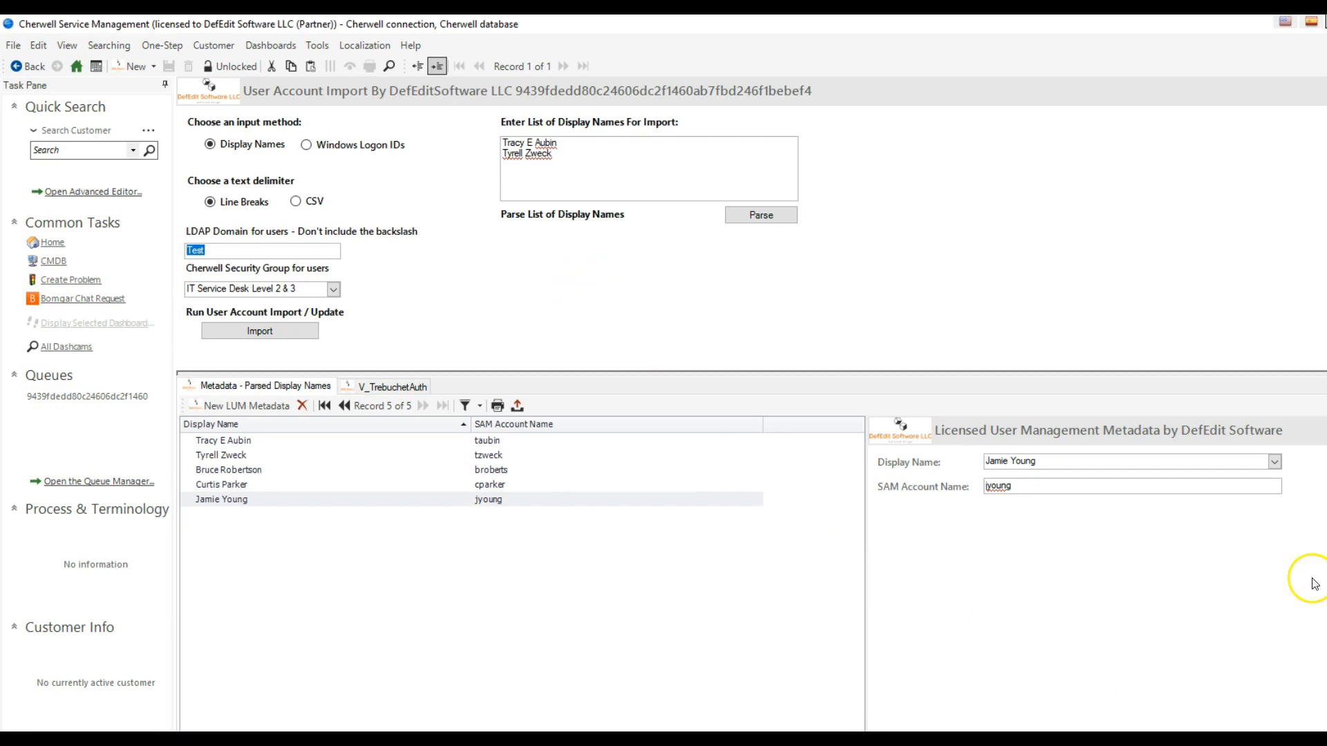
key("alt+Tab")
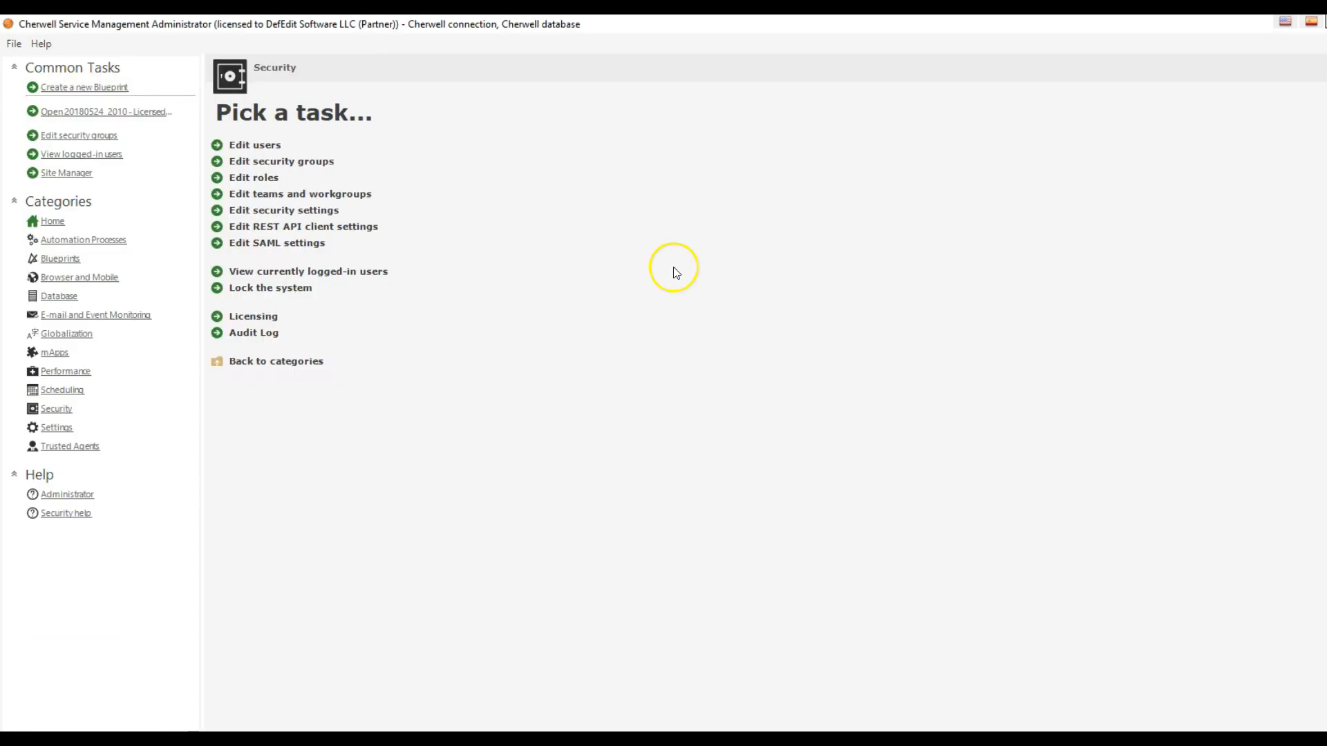
left_click(111, 257)
left_click(257, 144)
left_click(111, 44)
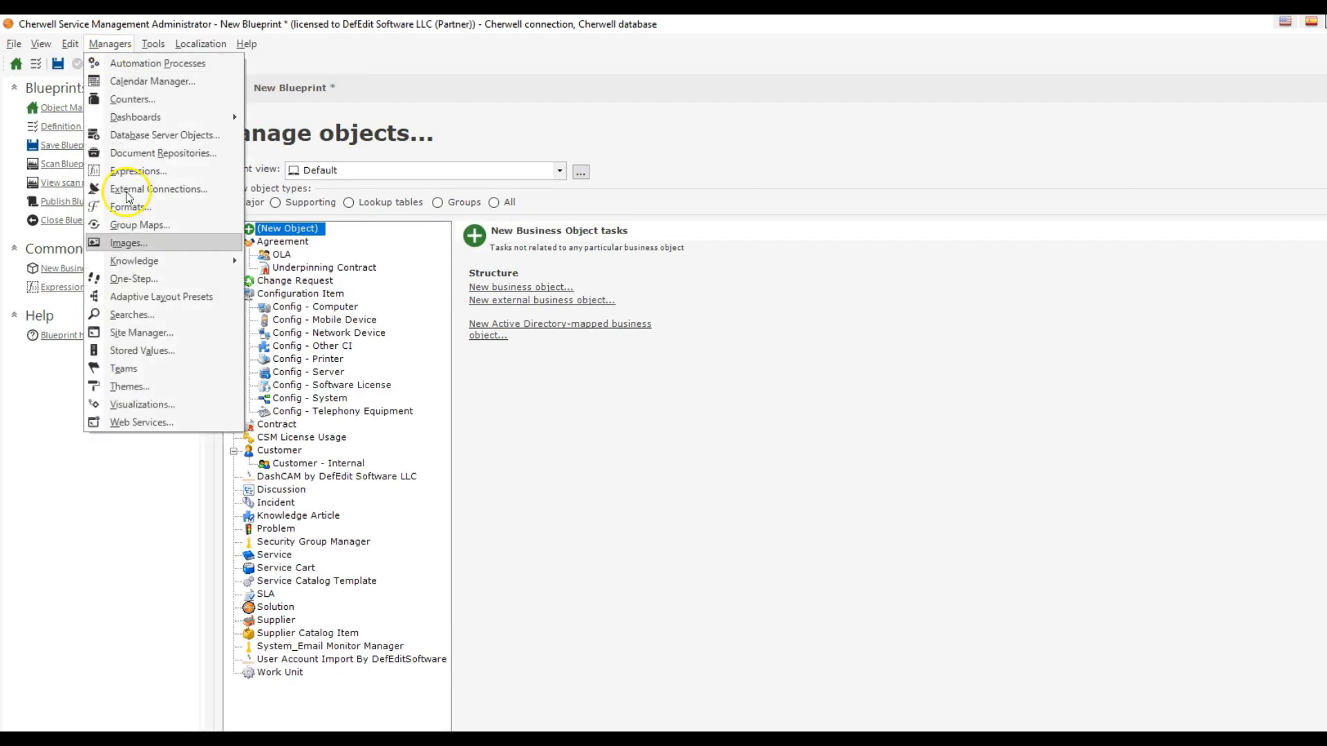
left_click(130, 275)
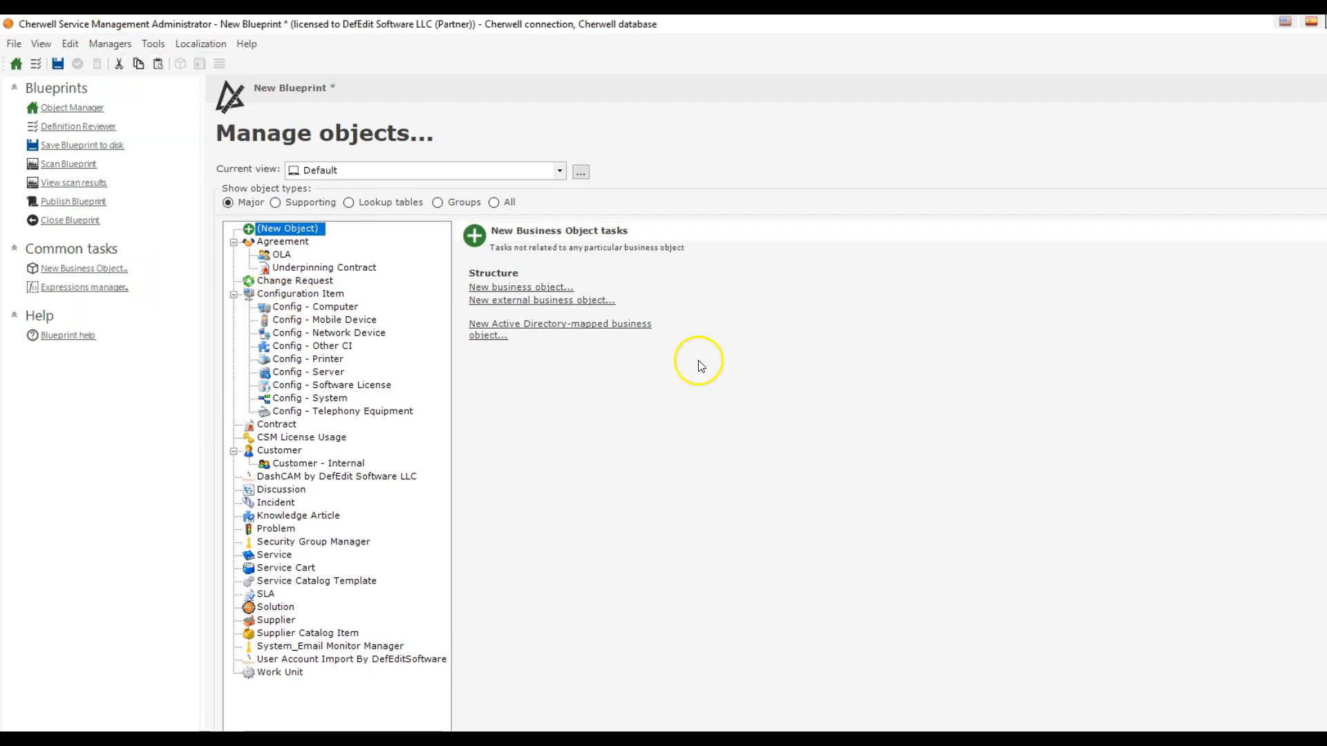
left_click_drag(691, 355, 808, 123)
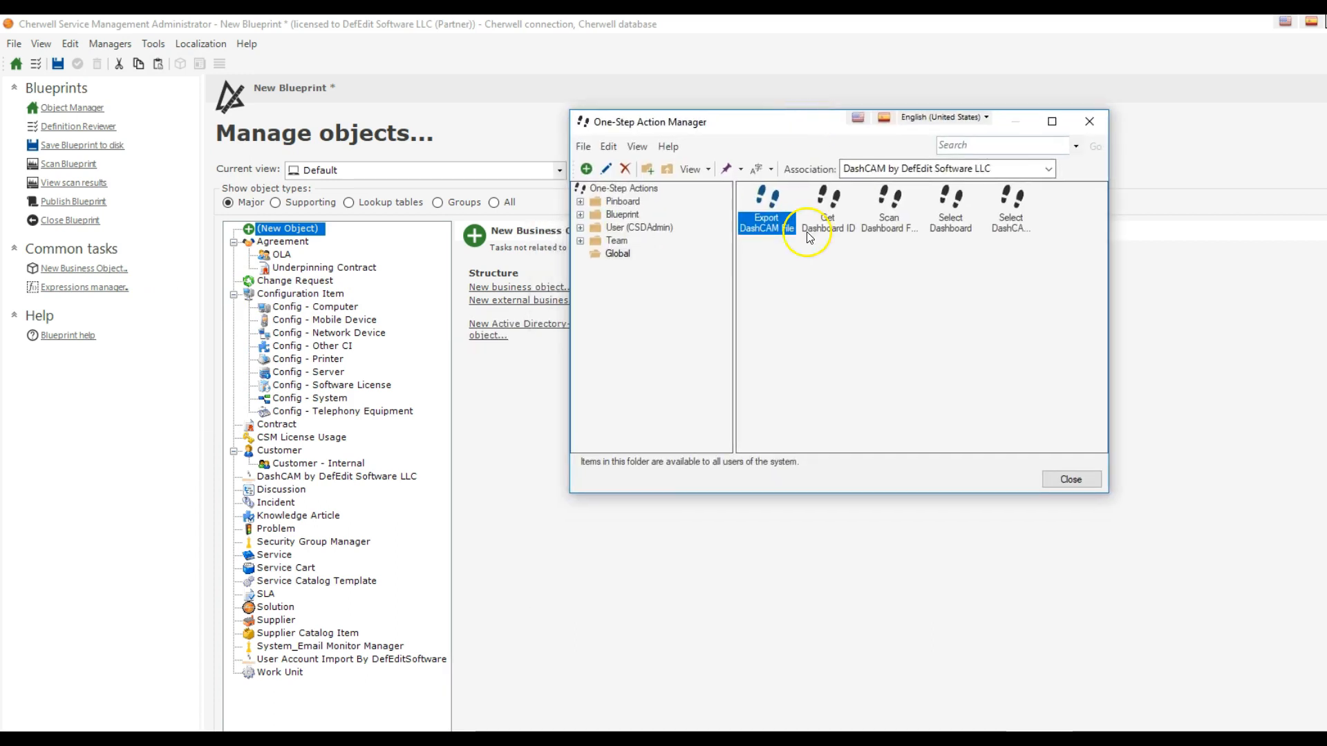
- Show the global One-Step Actions associated with User Account Import By DefEditSoftware LLC
left_click(872, 173)
scroll(933, 197, "up", 7)
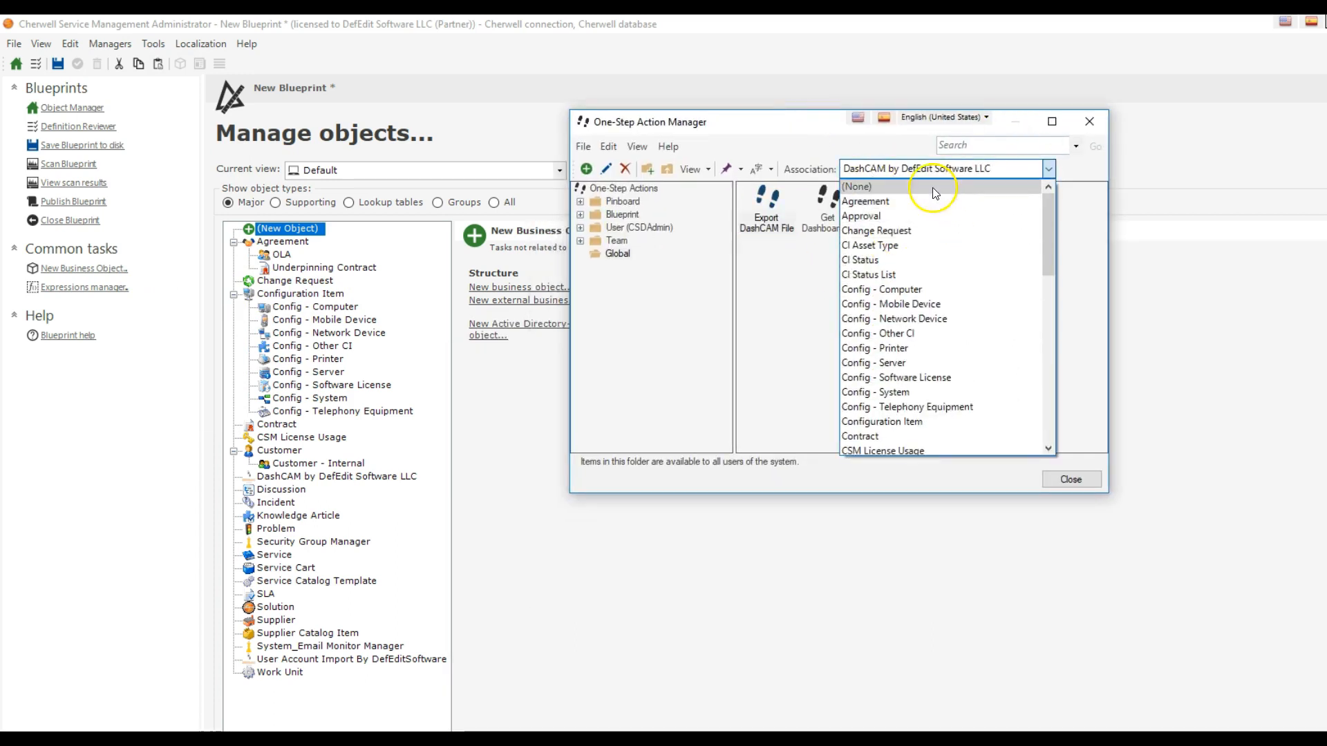
scroll(914, 193, "down", 12)
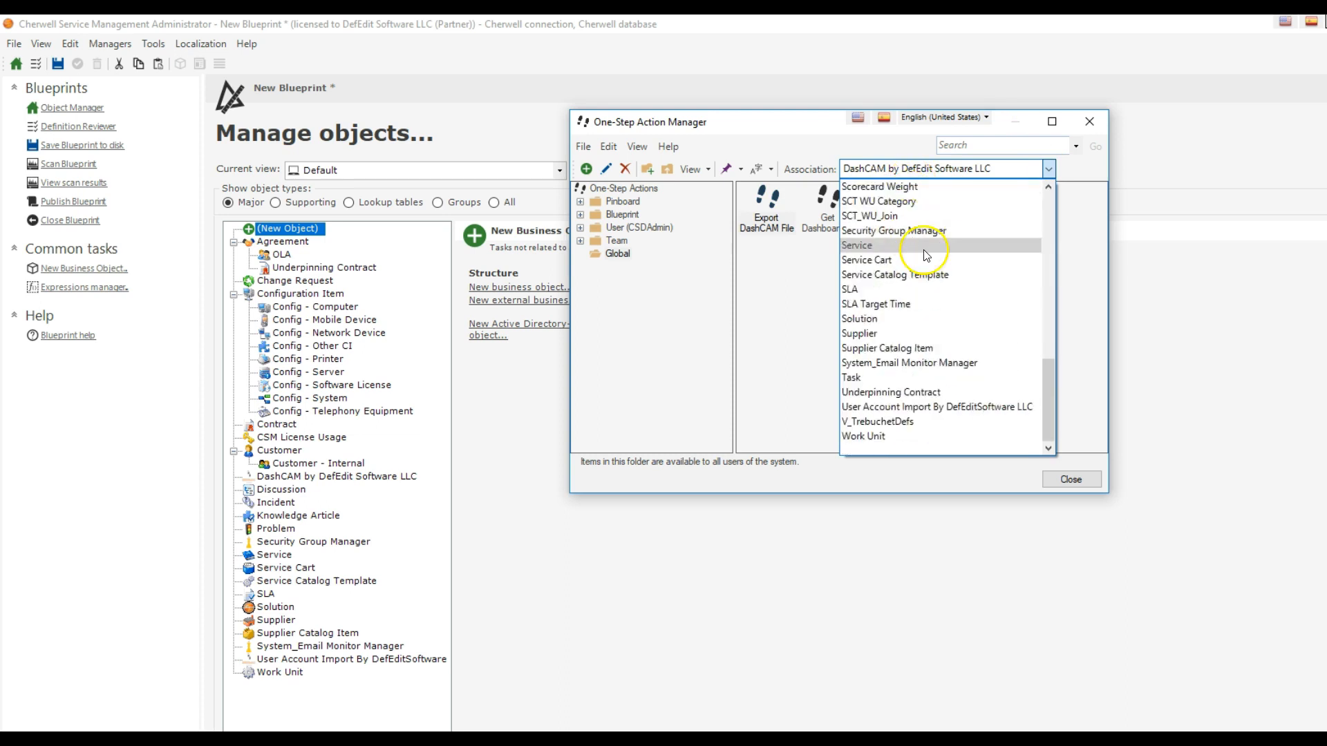
left_click(935, 406)
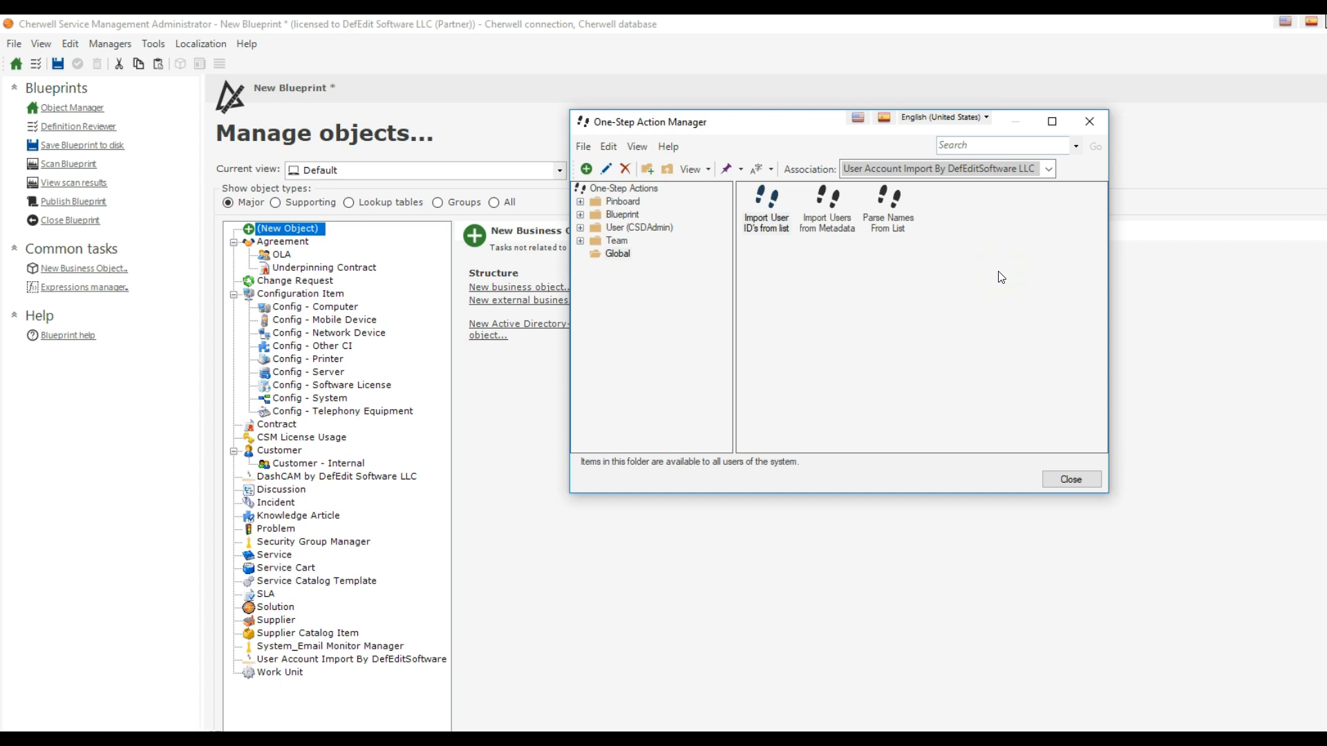
left_click(1027, 305)
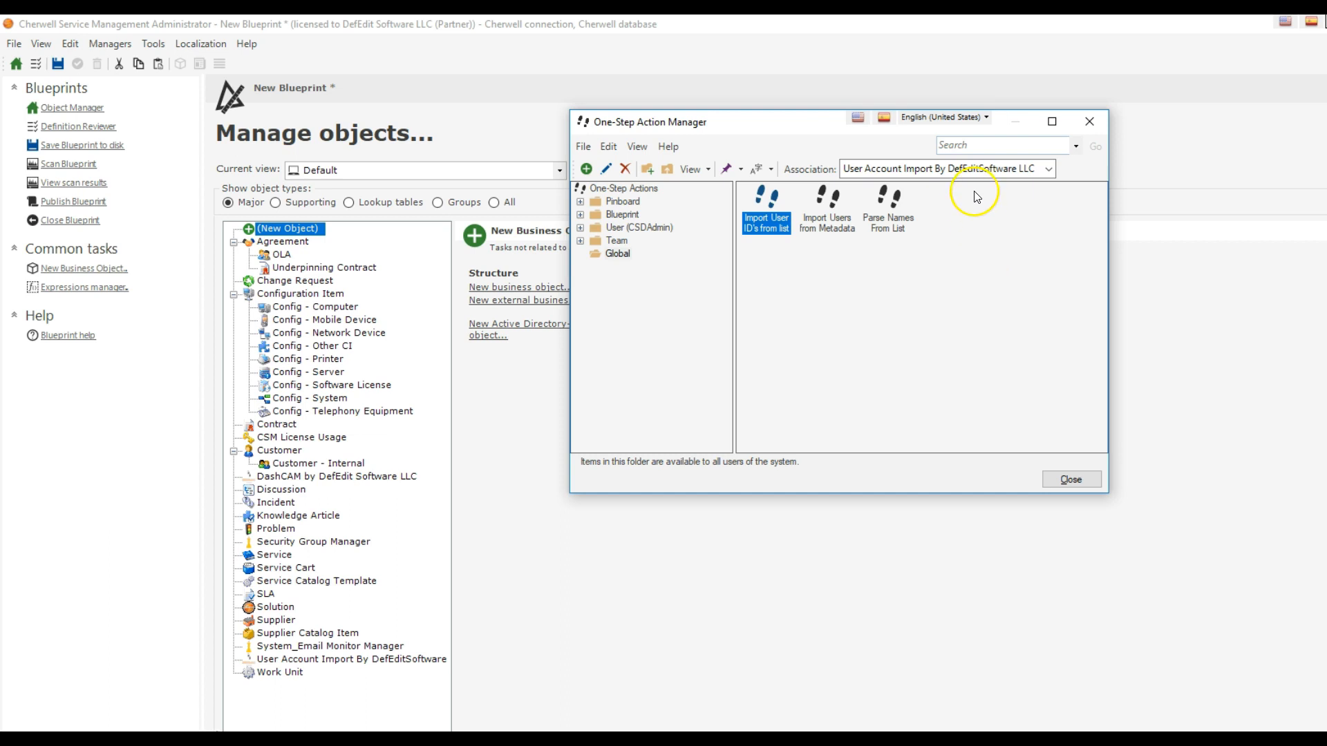
- Set the association to (None) and open Parse Linebreaks to XML from the Def Edit Software LLC folder for editing
left_click(967, 168)
scroll(947, 196, "up", 15)
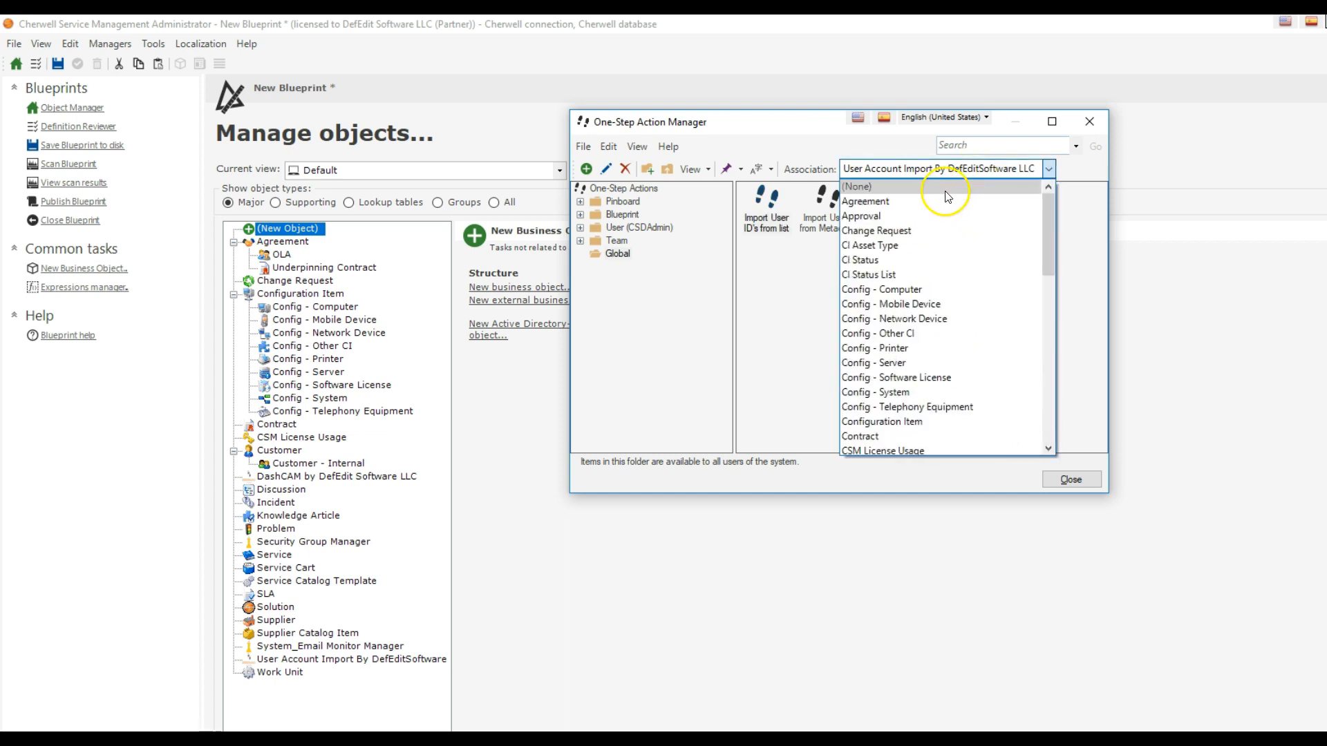
left_click(948, 188)
double_click(744, 216)
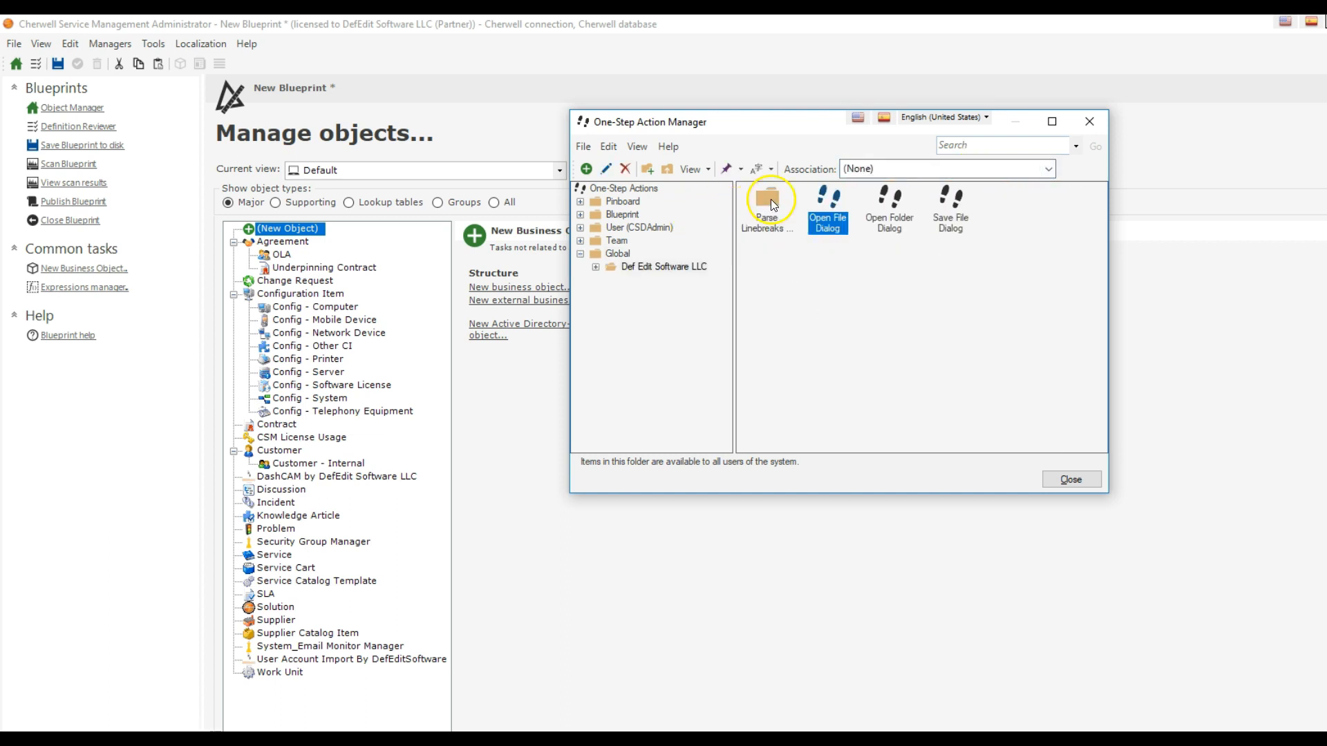
double_click(769, 216)
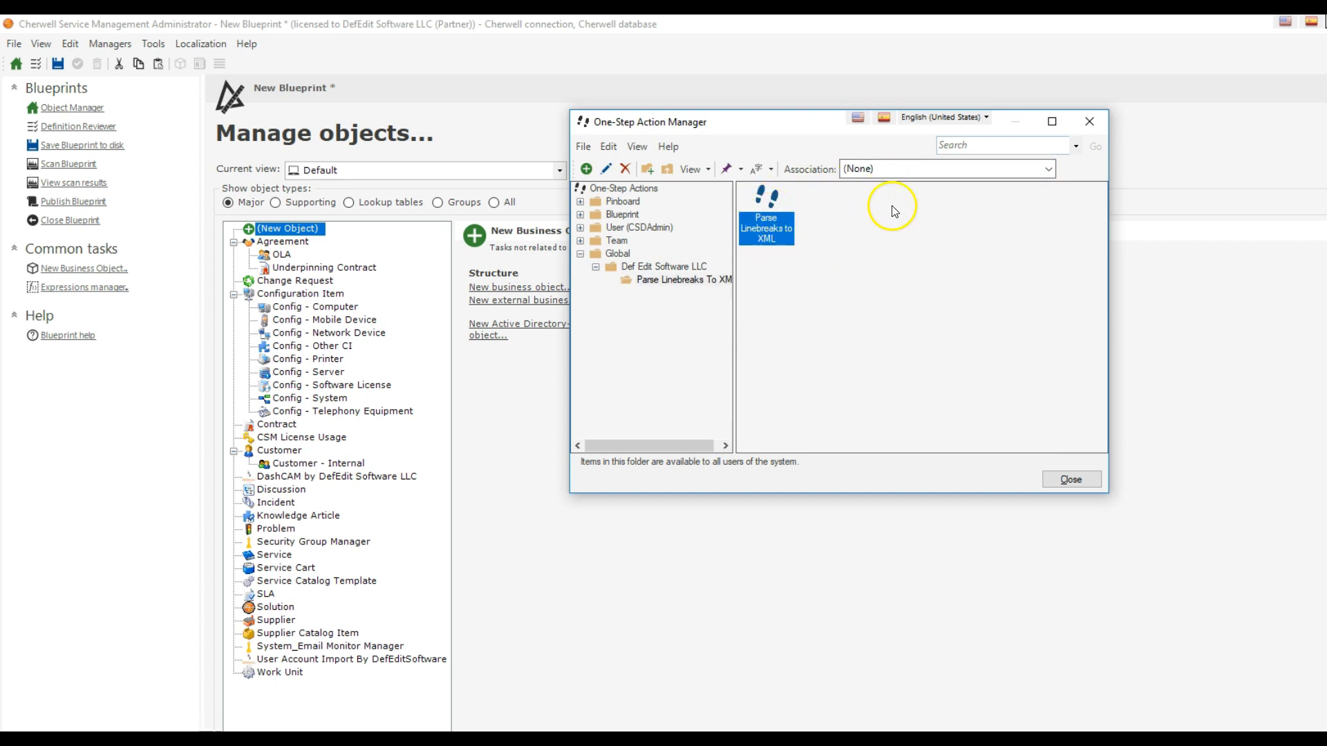
right_click(779, 221)
left_click(786, 237)
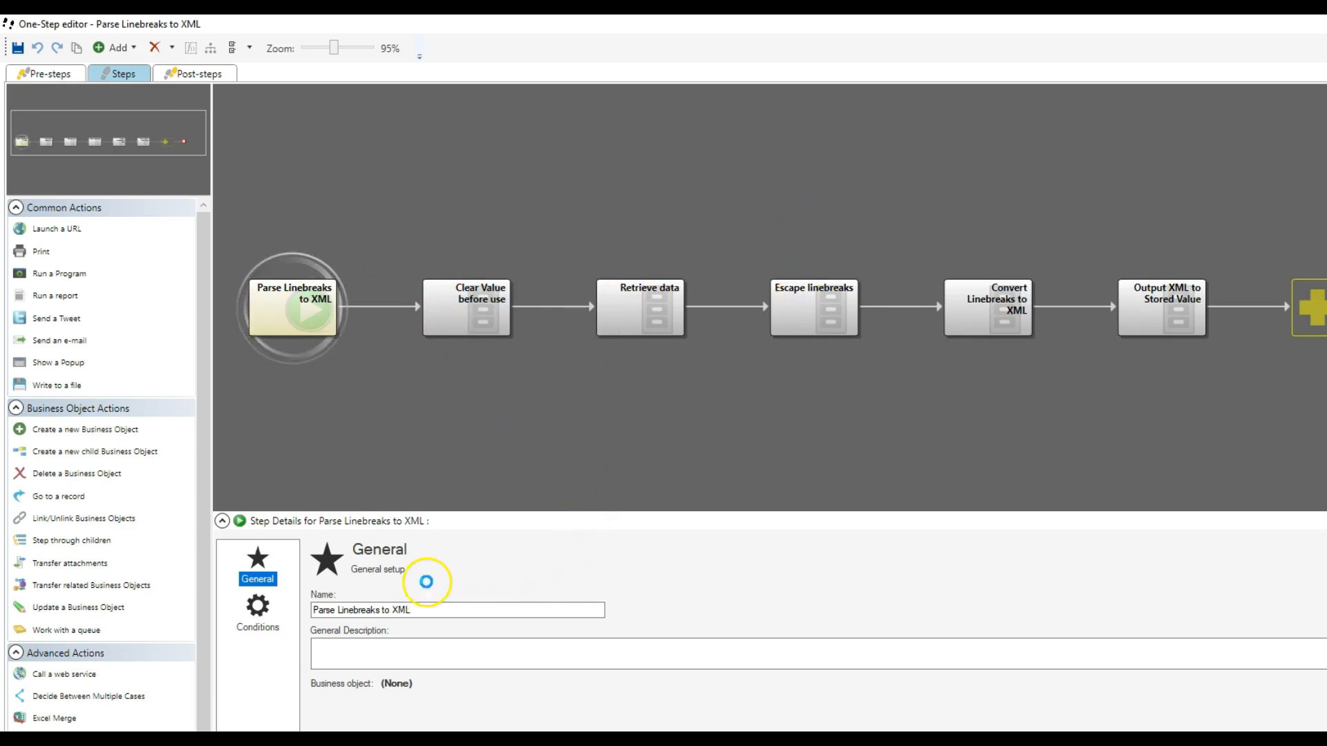
- Examine the Escape linebreaks, Convert Linebreaks to XML and Output XML to Stored Value steps, including the Replace modifier, and close the editor
double_click(323, 703)
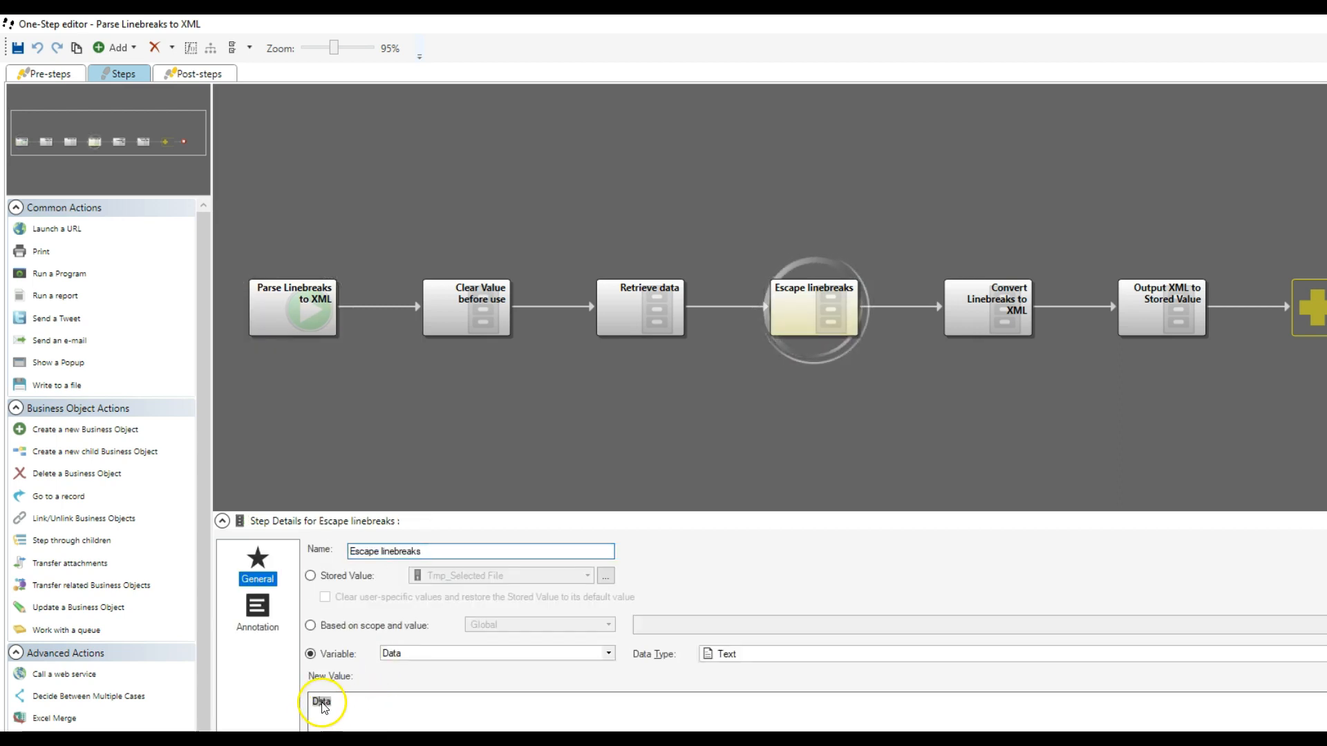
left_click(1034, 315)
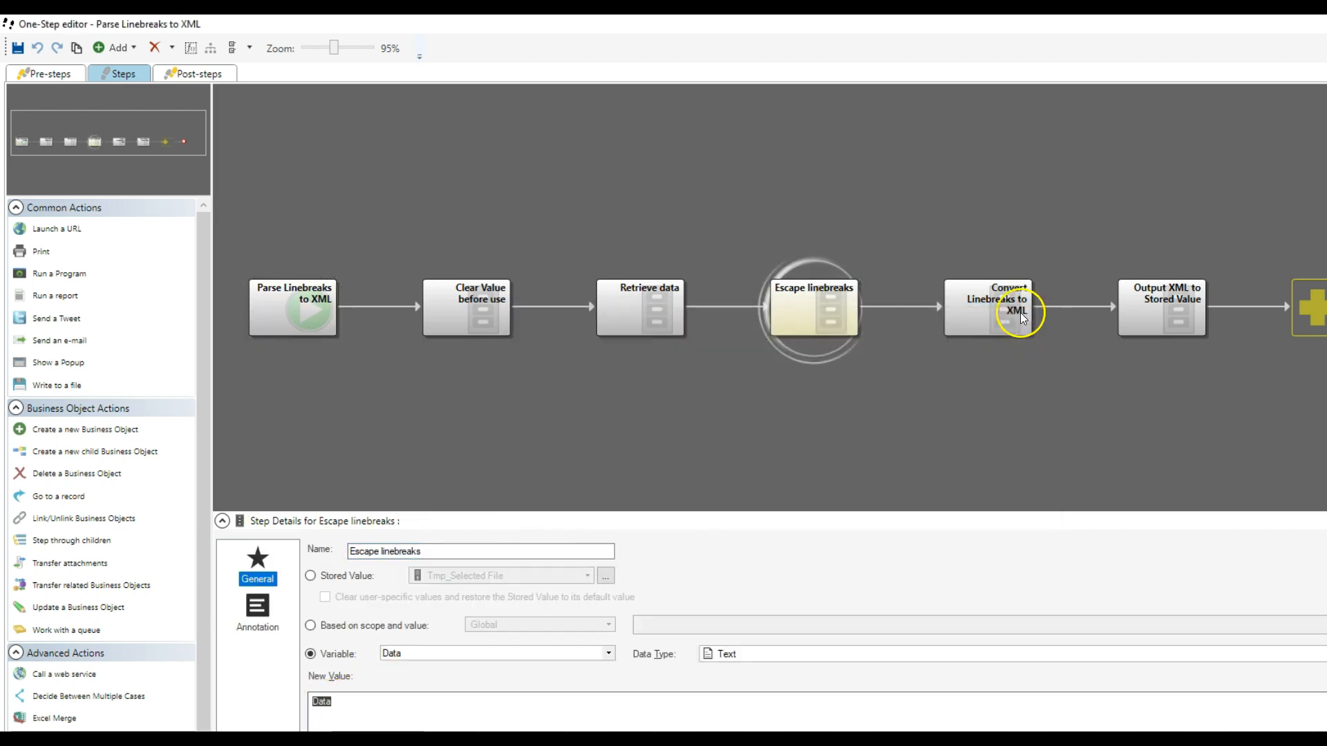
left_click(993, 333)
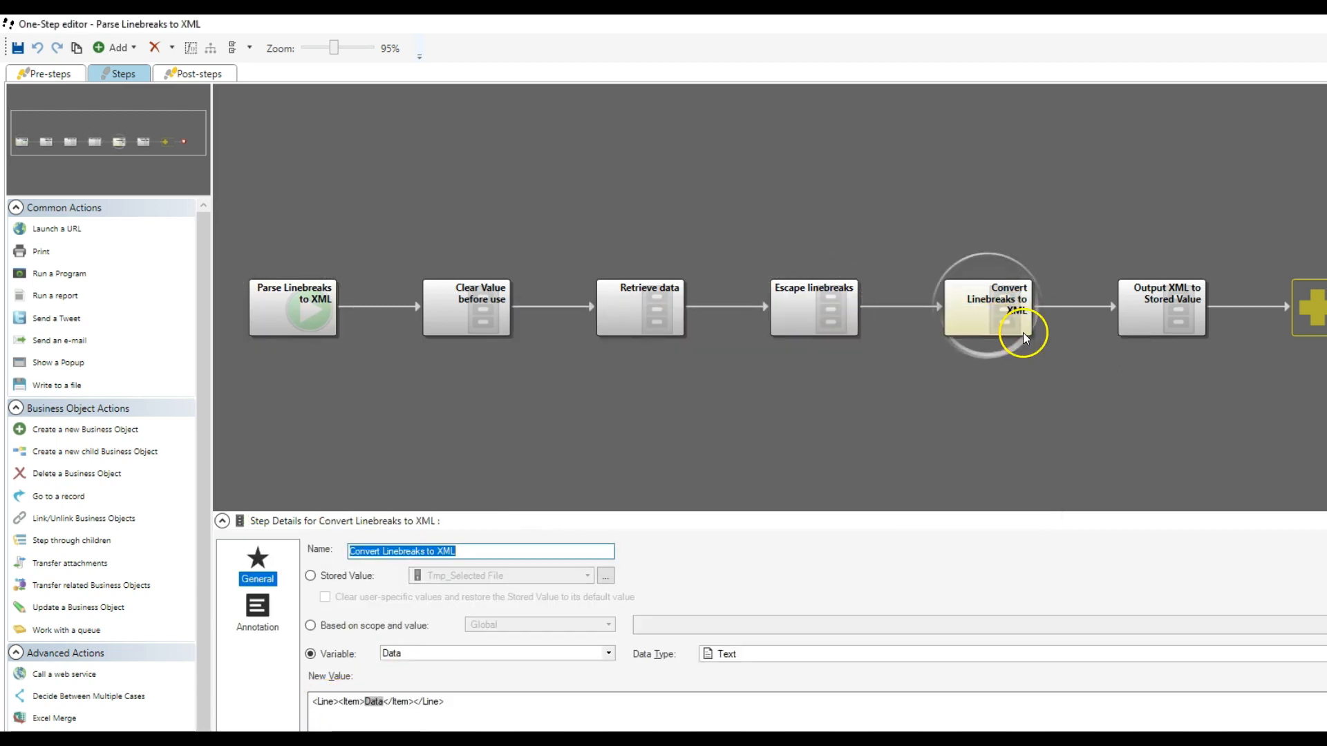
double_click(373, 702)
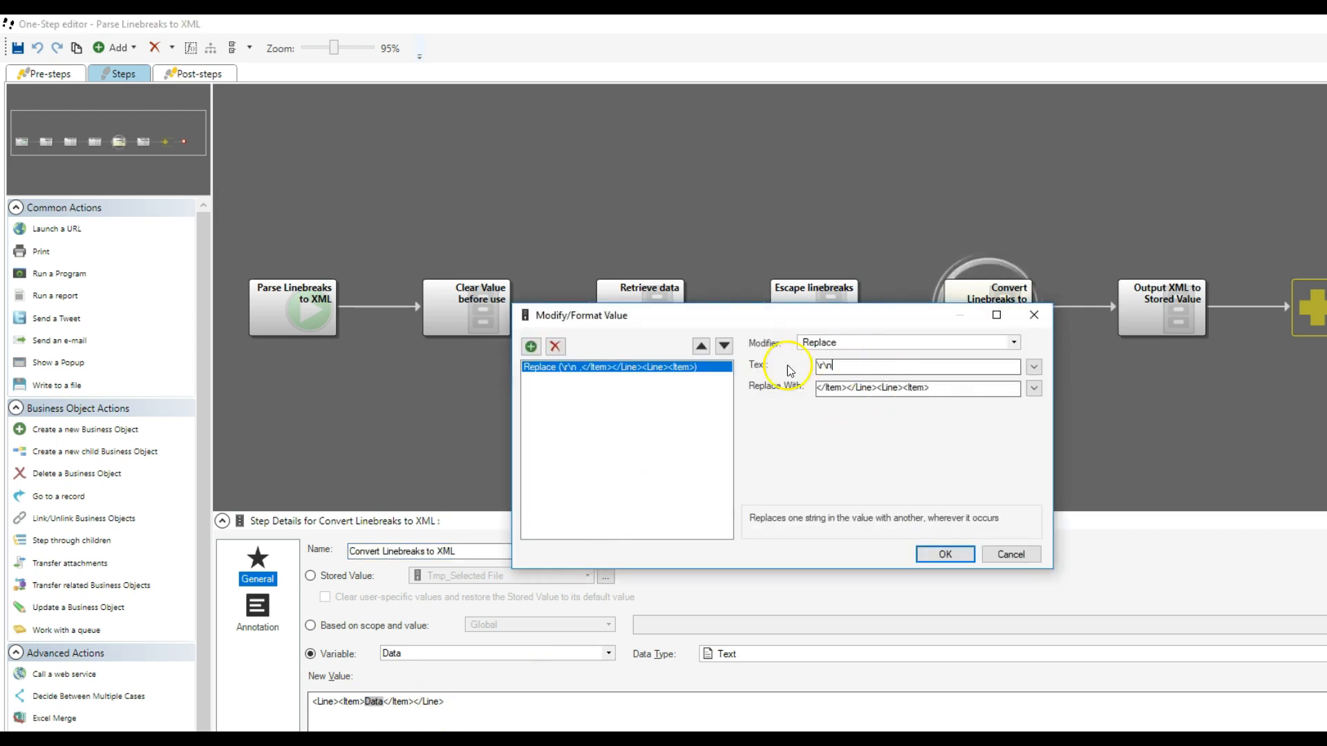
left_click_drag(835, 366, 797, 368)
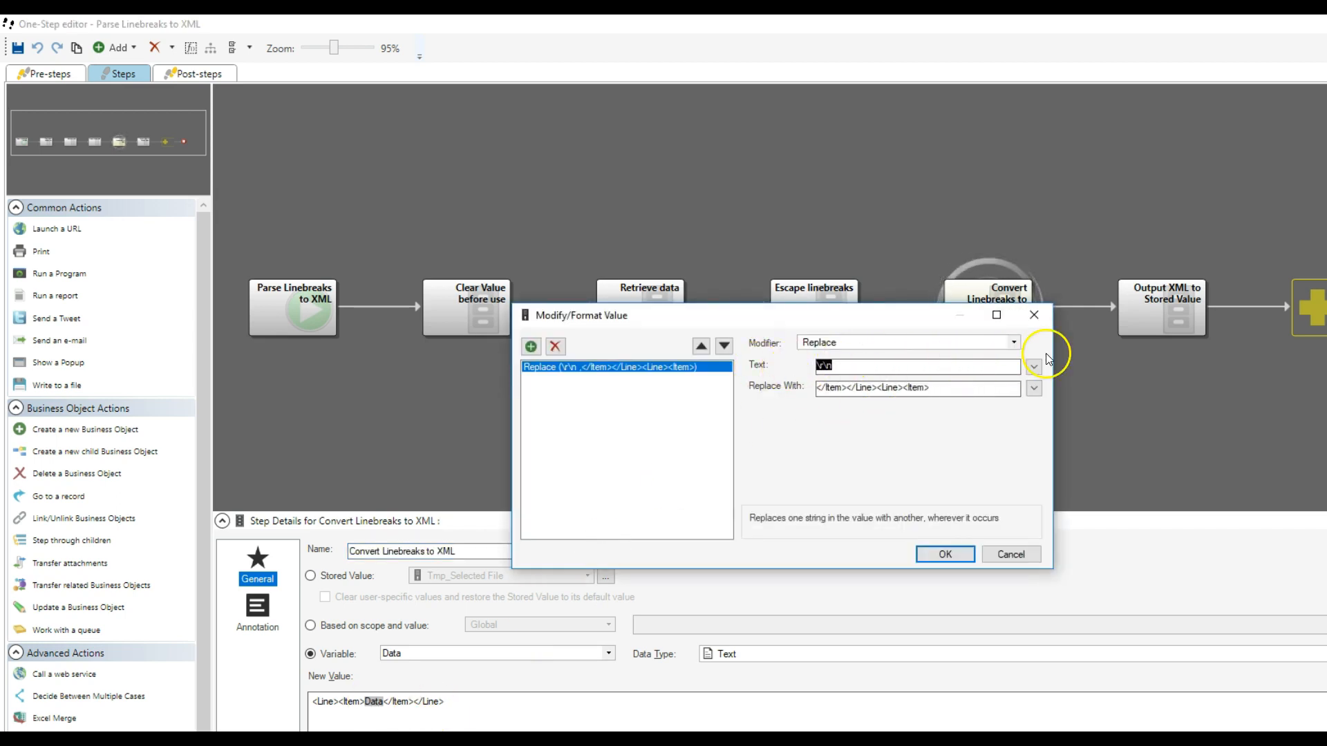
left_click(1034, 315)
left_click(1164, 323)
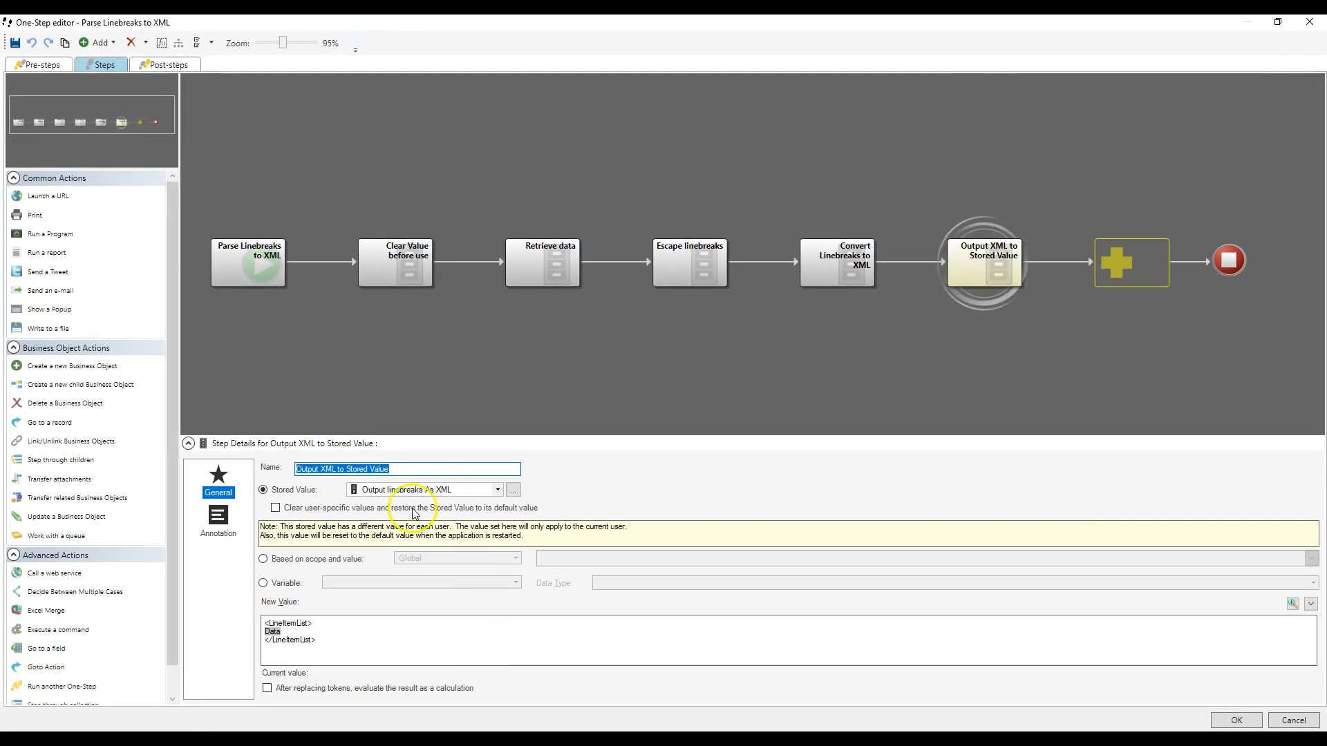
left_click(1310, 22)
- Return to the User Account Import By DefEditSoftware LLC association and examine the step flow of Import Users from Metadata
left_click(803, 145)
scroll(786, 341, "down", 5)
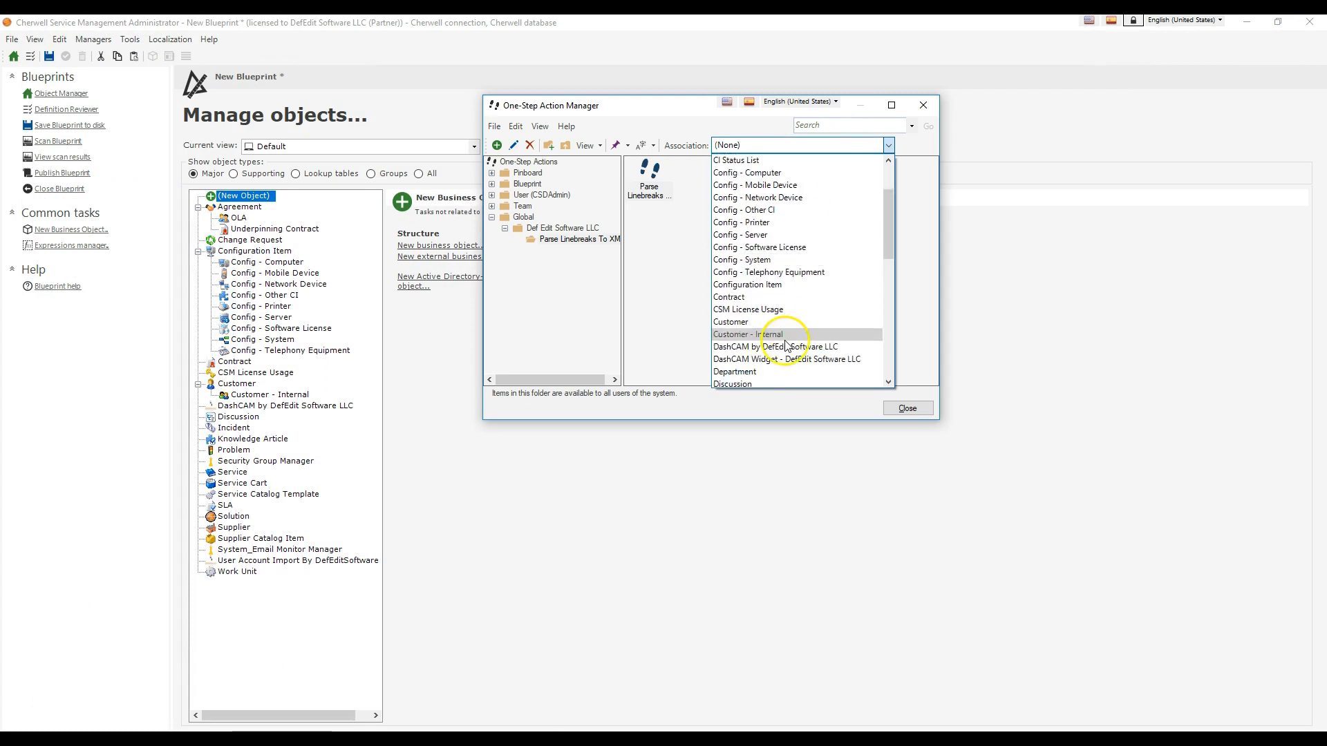
scroll(791, 343, "down", 5)
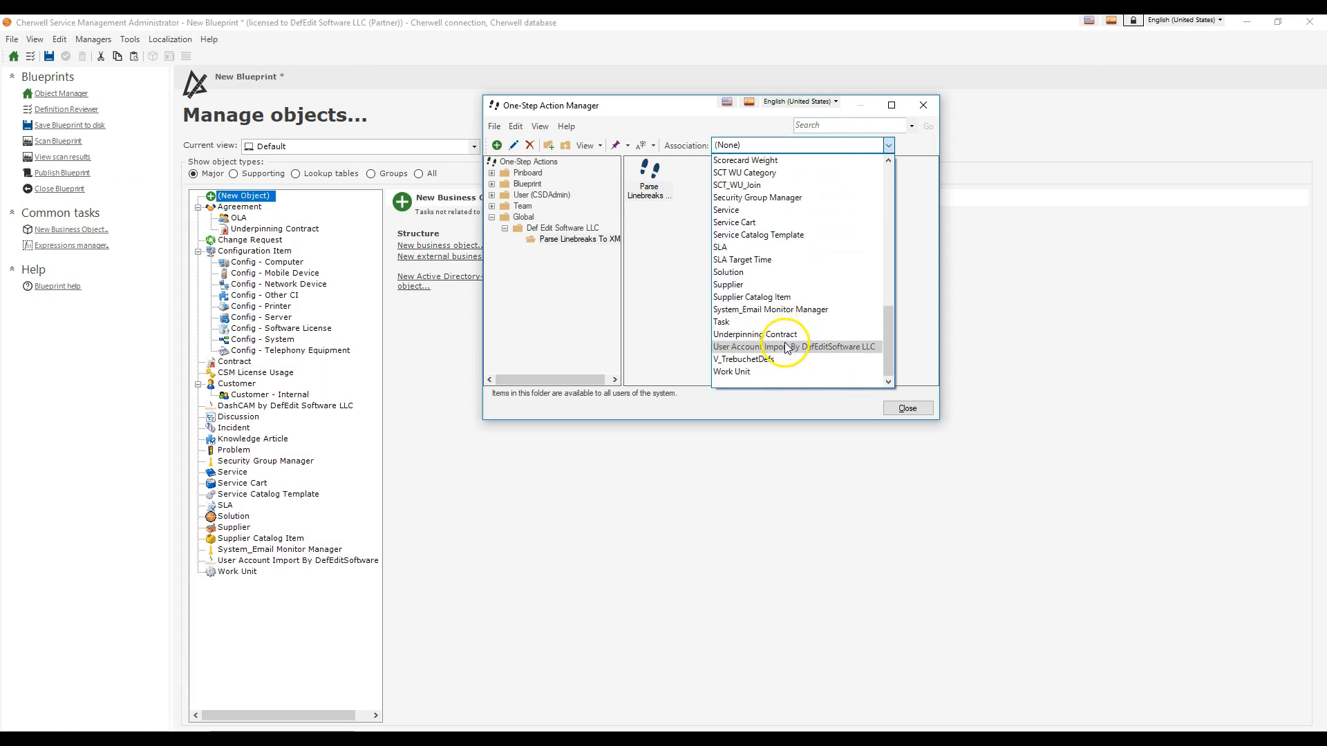
left_click(790, 344)
right_click(702, 174)
left_click(714, 201)
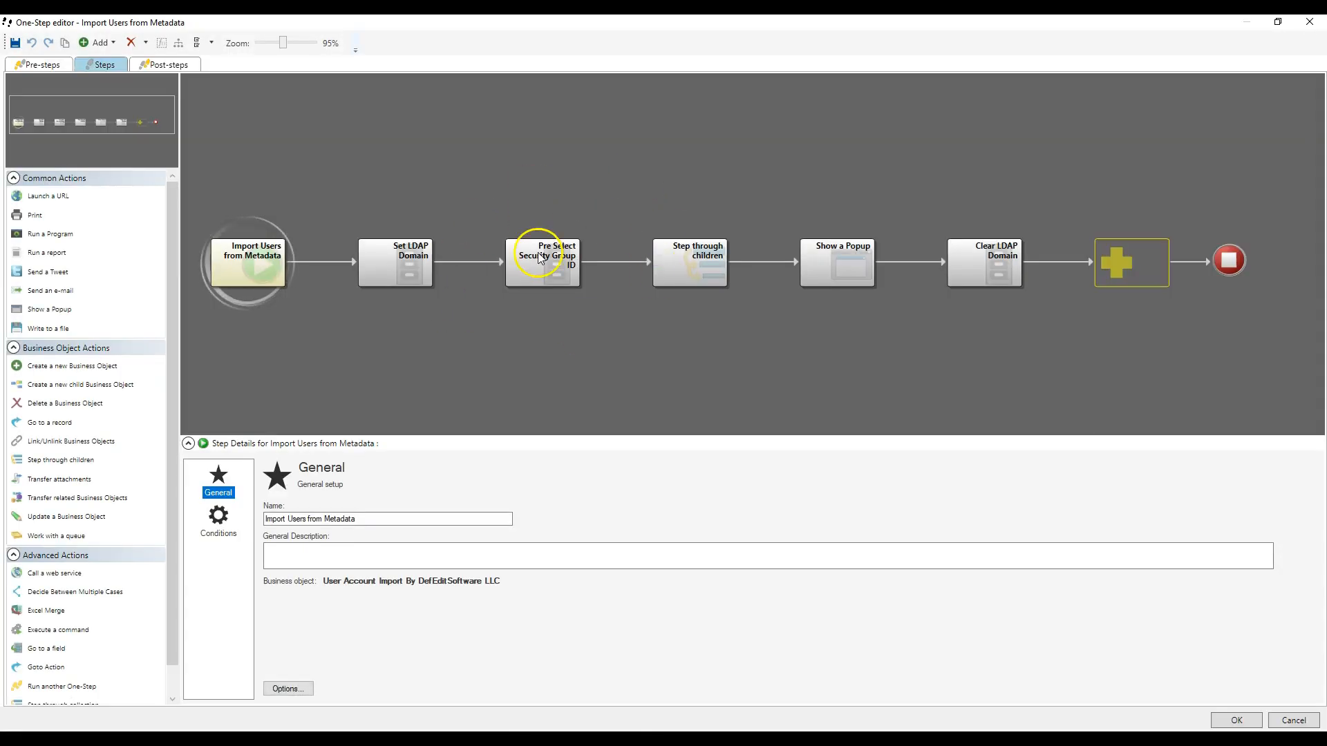
left_click(1309, 21)
- Open the Parse Names From List One-Step and inspect its Update a Variable or Stored Value step
right_click(752, 176)
left_click(779, 207)
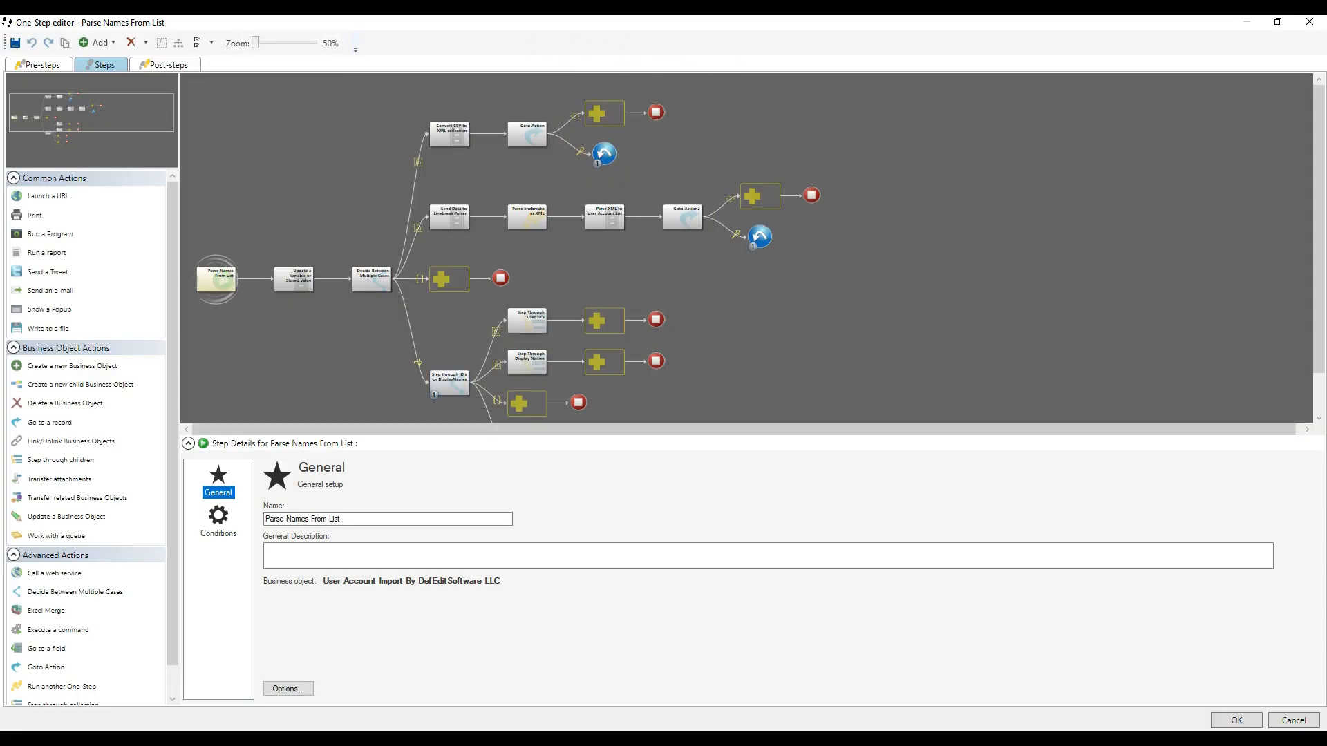
left_click(298, 276)
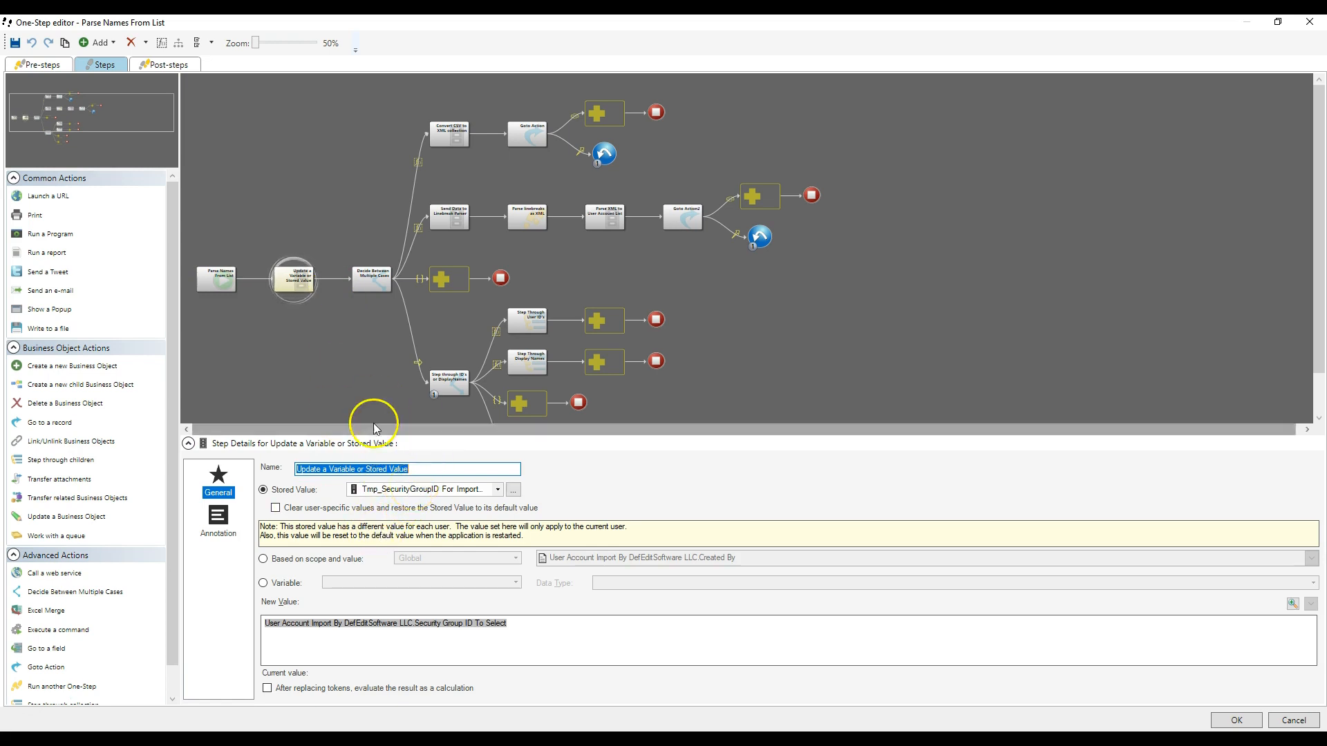
- Examine the CSV and Linebreaks cases of the Decide Between Multiple Cases step
left_click(374, 282)
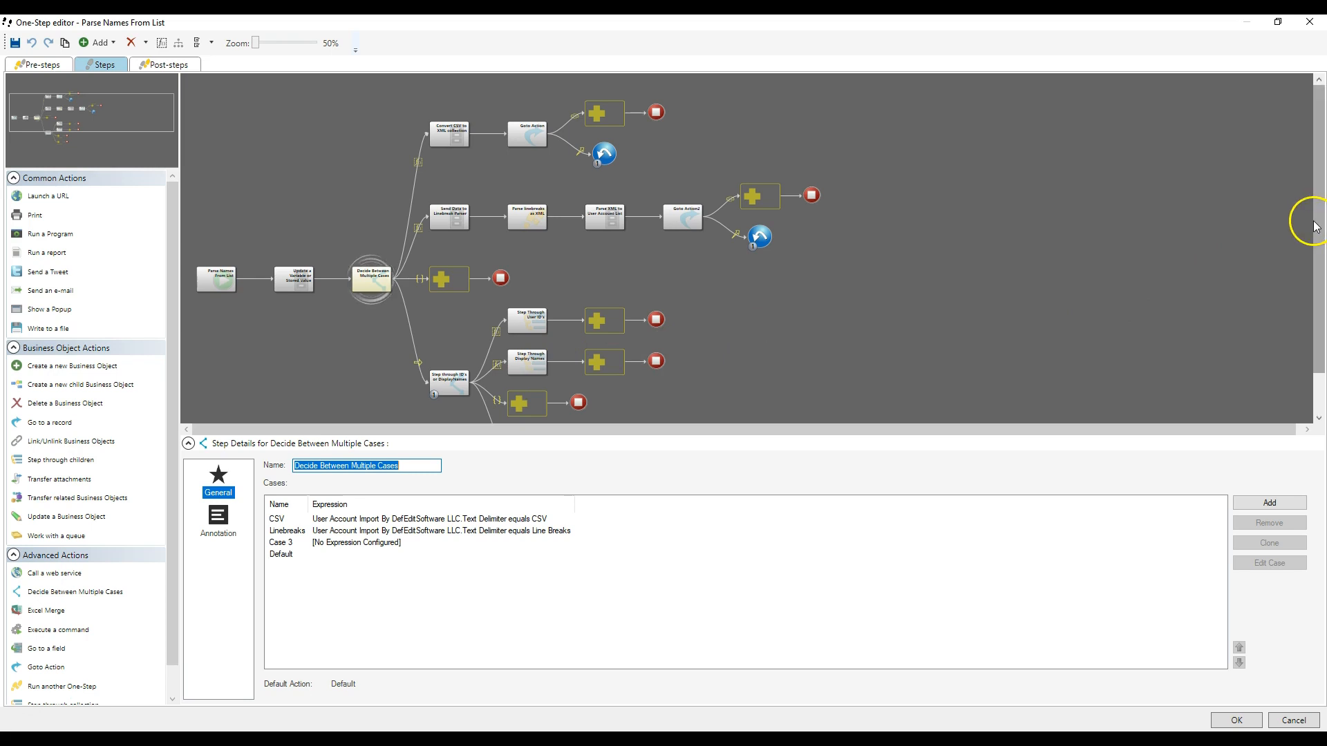
mouse_move(1314, 223)
left_mouse_down()
mouse_move(1310, 258)
mouse_move(1325, 201)
left_mouse_up()
left_click(1310, 256)
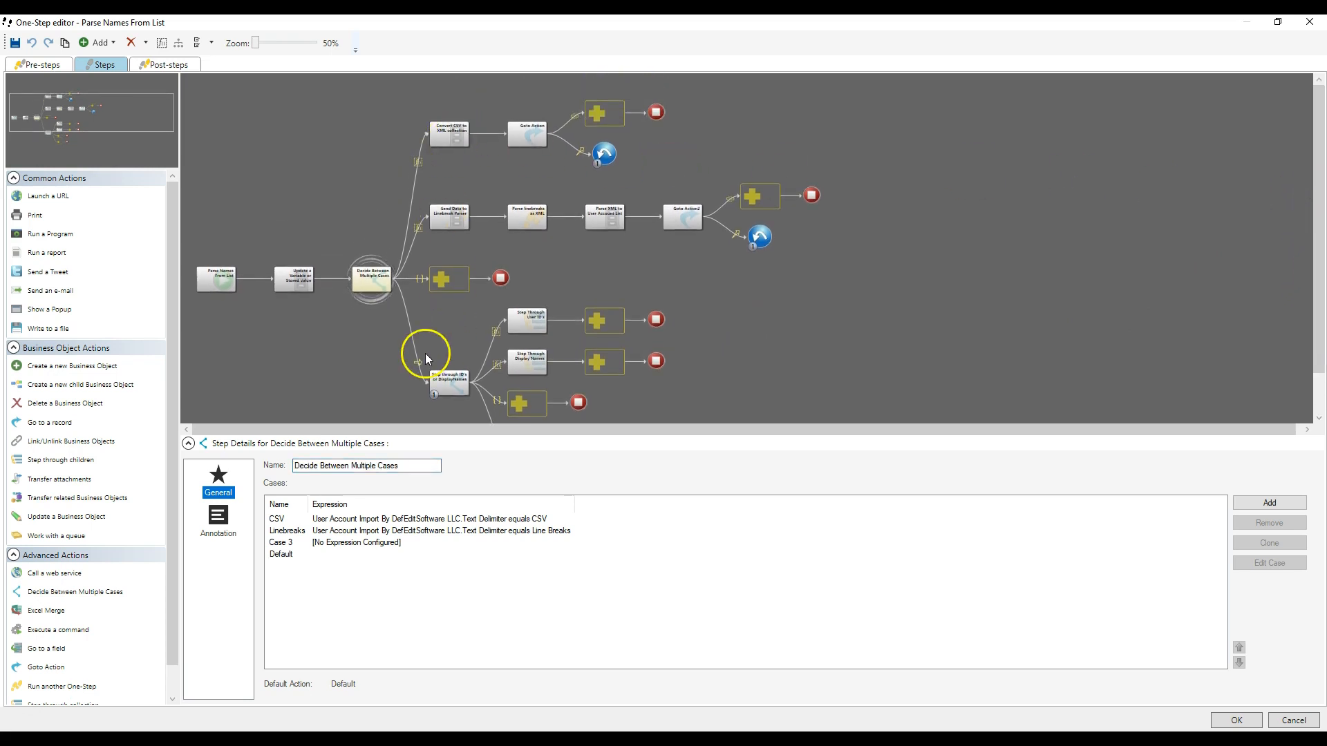
left_click(280, 523)
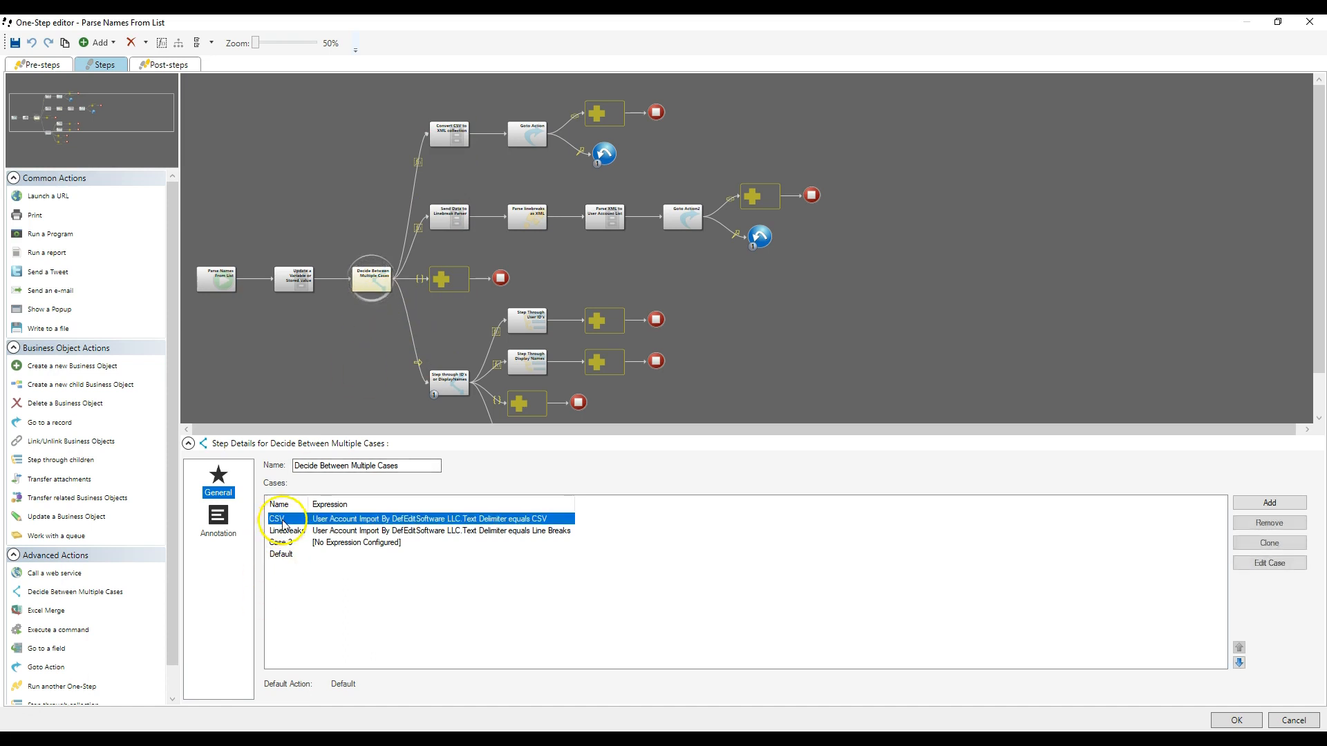
left_click(288, 531)
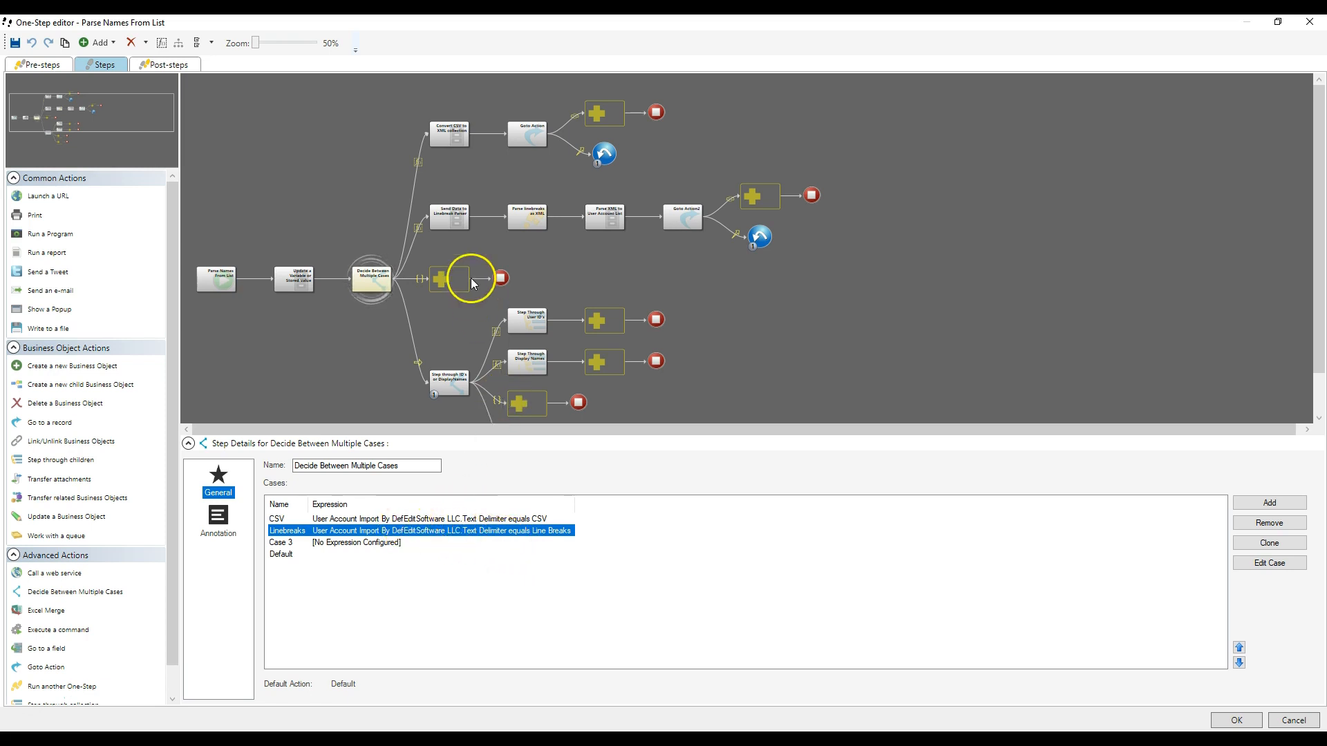
- Examine the XML template in the Convert CSV to XML collection step, including the Replace modifier on its User Import List_Comma Separated token
left_click(458, 143)
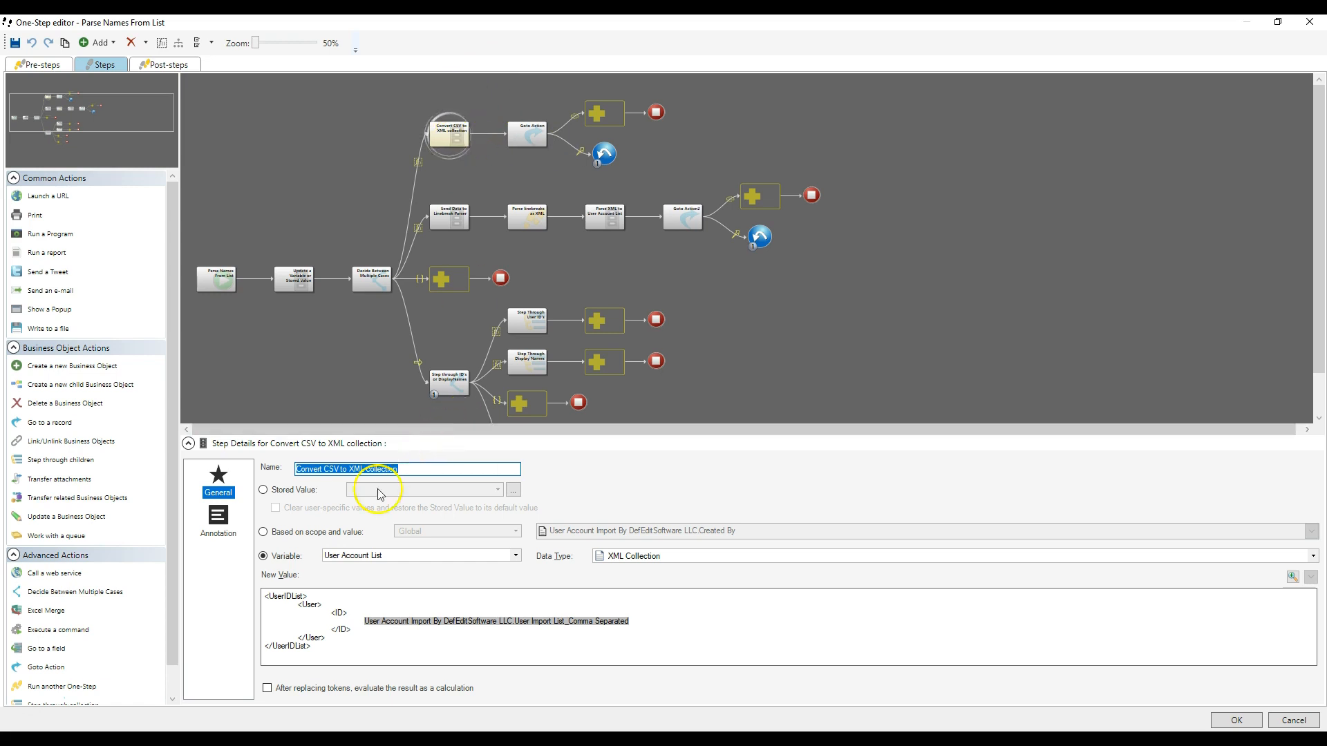
left_click(269, 599)
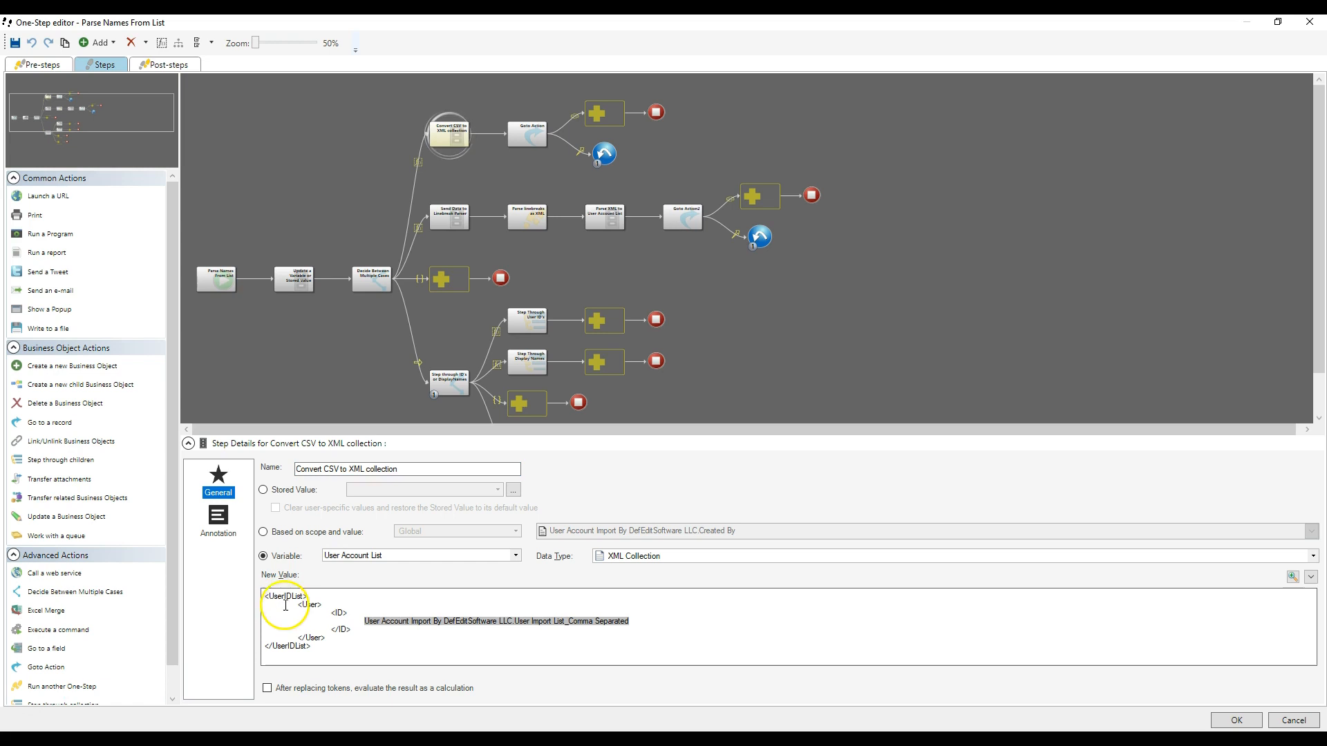
left_click(266, 598)
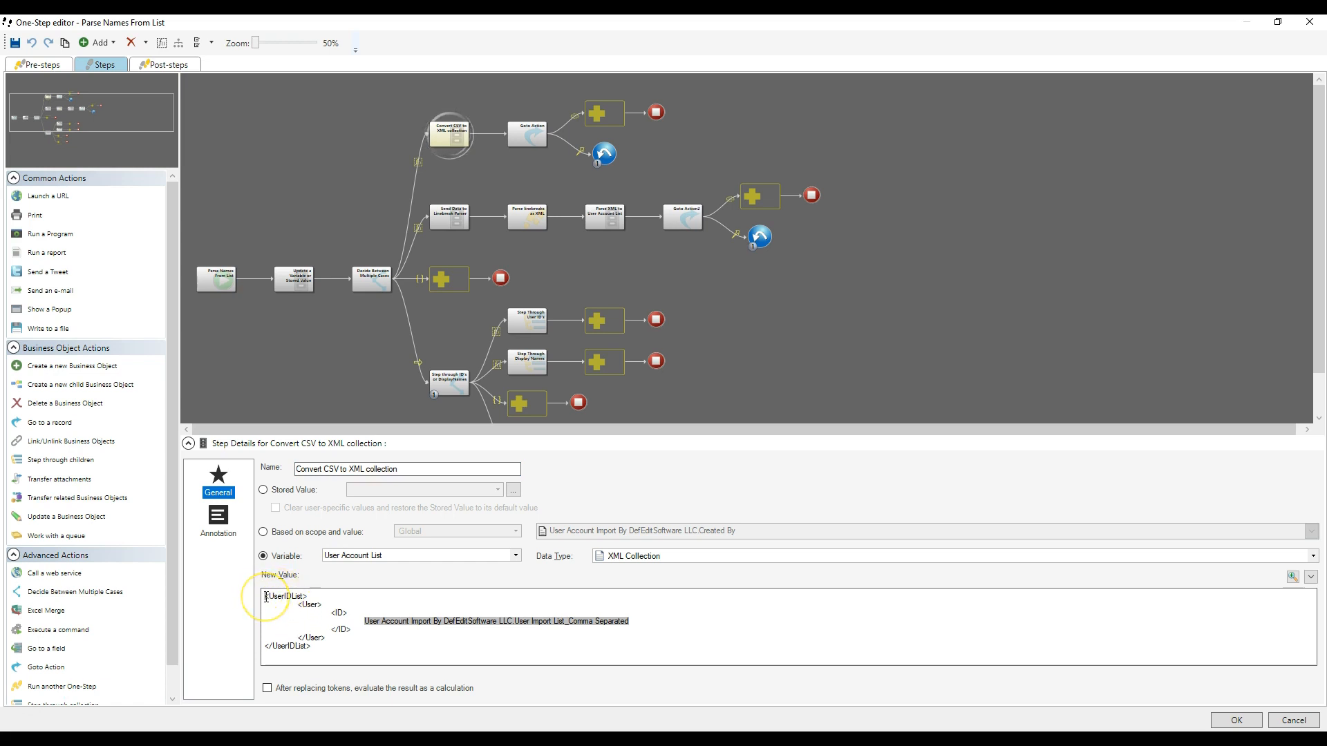
left_click_drag(266, 598, 379, 624)
double_click(378, 622)
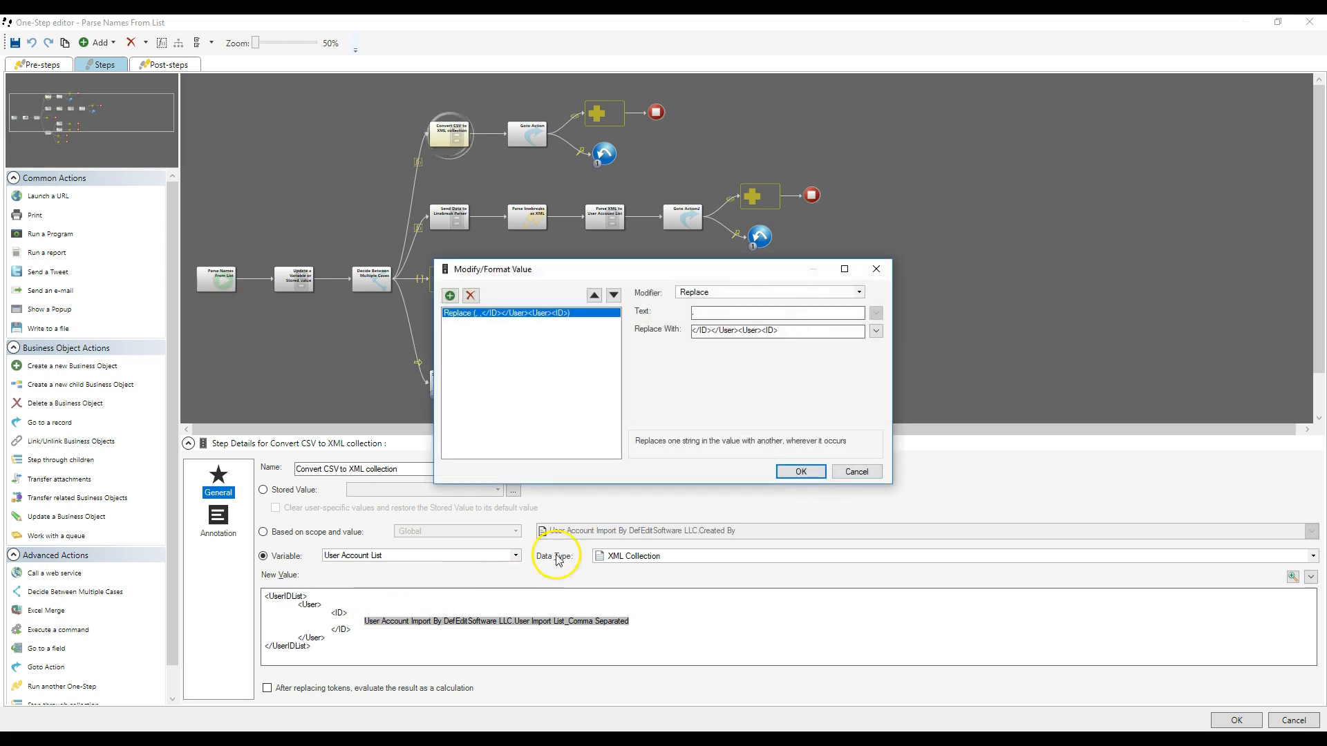
left_click(718, 312)
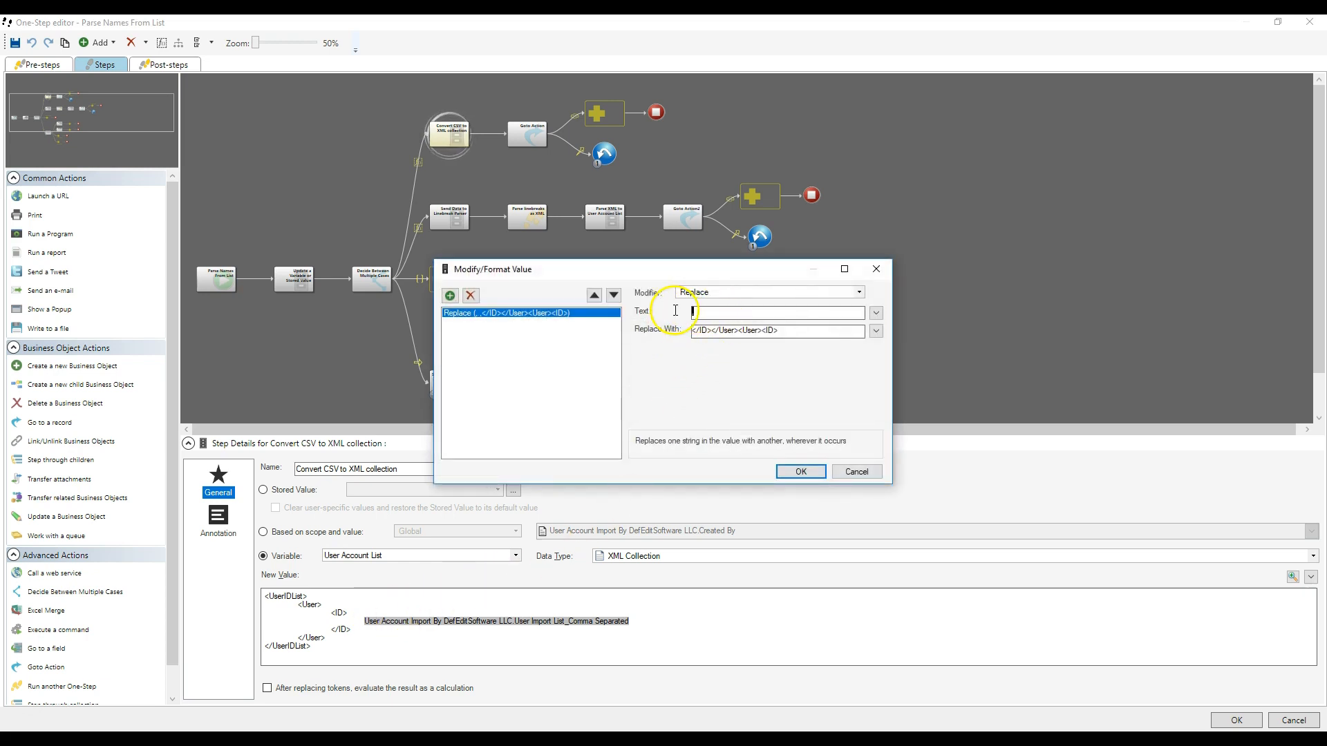
left_click(739, 330)
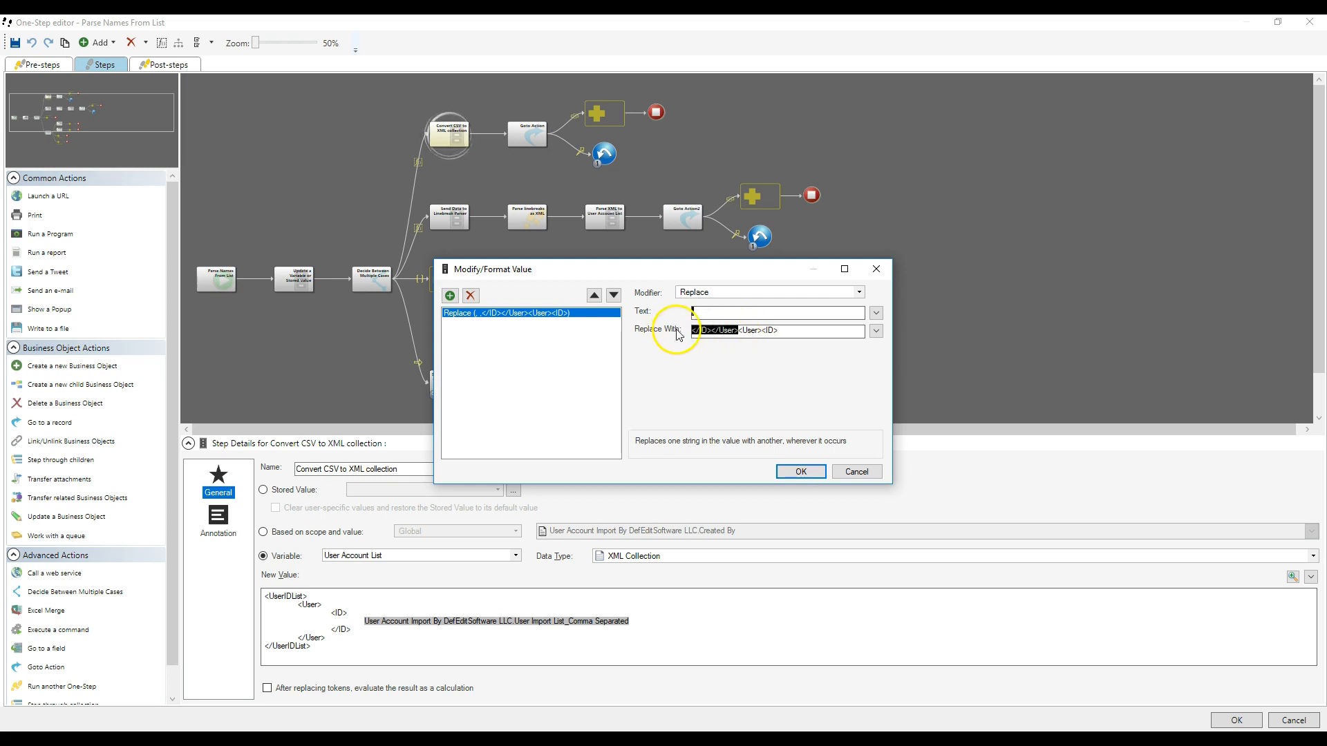
left_click(872, 473)
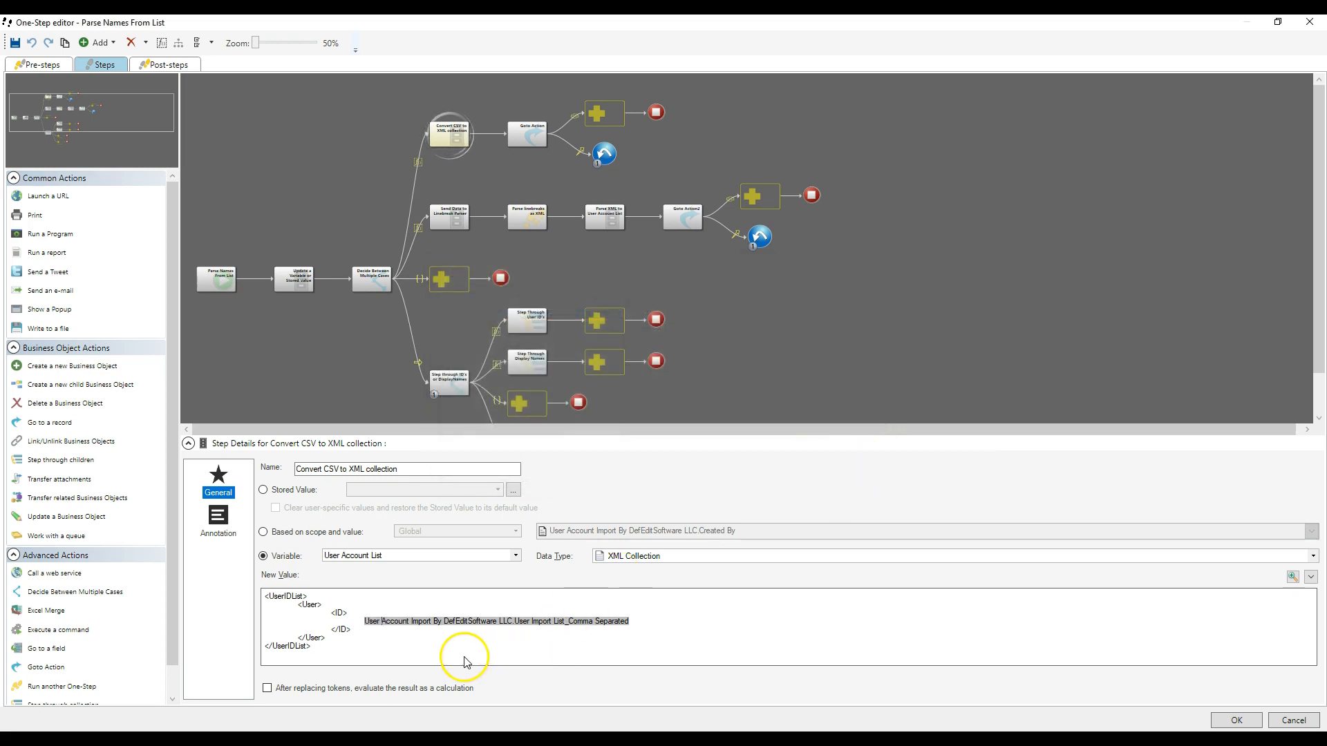
left_click_drag(443, 657, 269, 634)
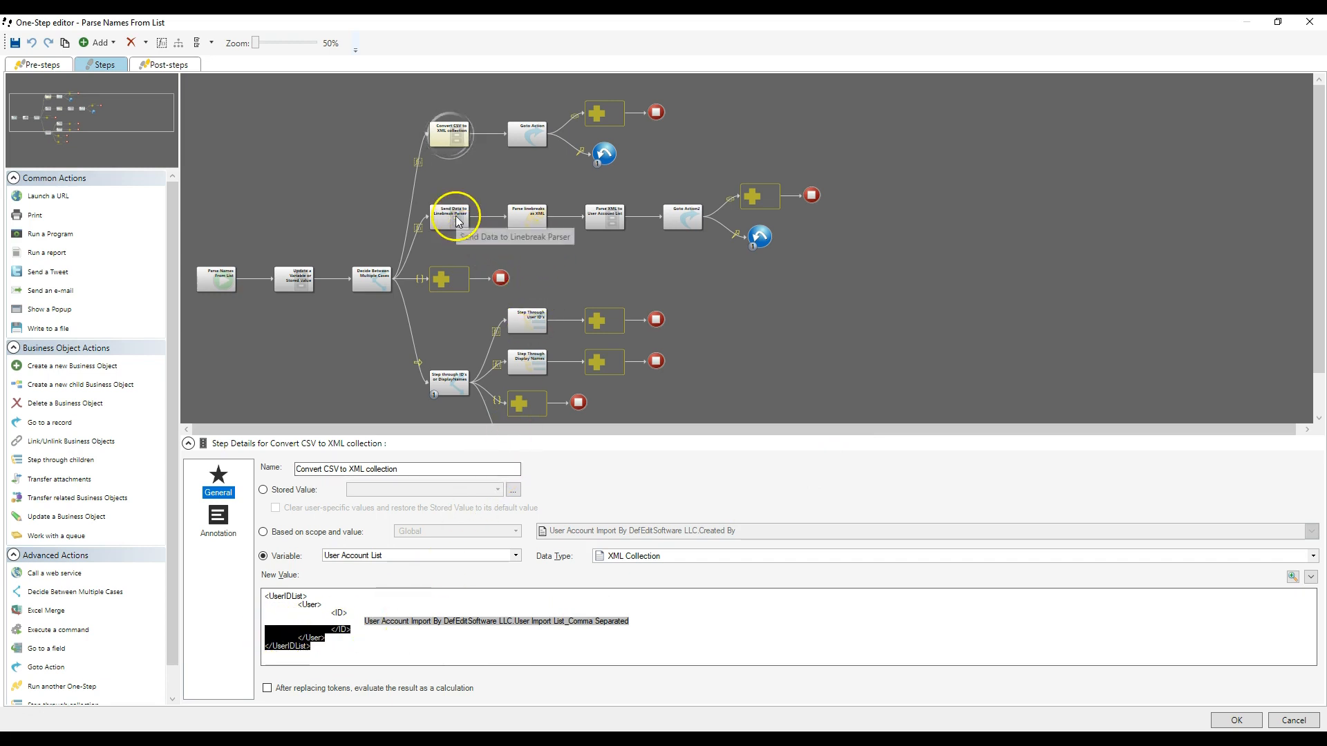
- Examine the Send Data to Linebreak Parser step, its stored value selection, and the Parse linebreaks as XML step
left_click(371, 276)
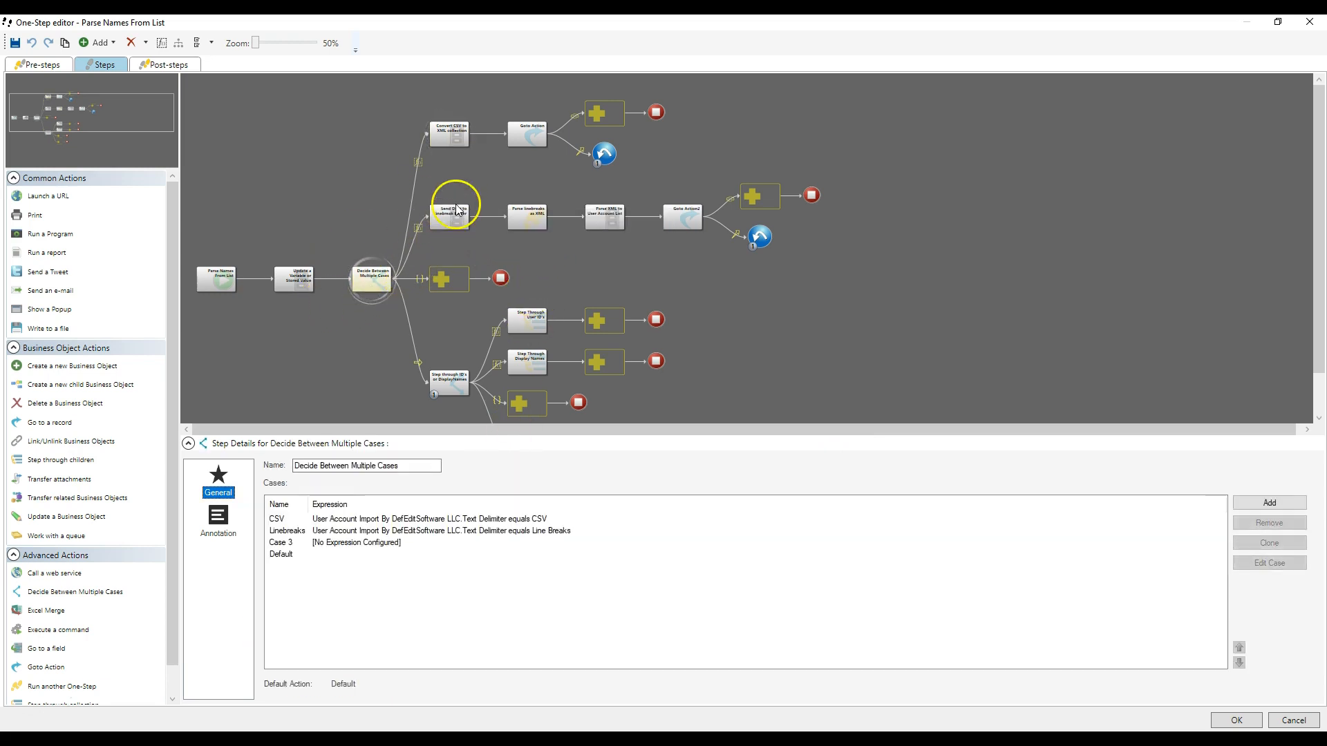
left_click(456, 210)
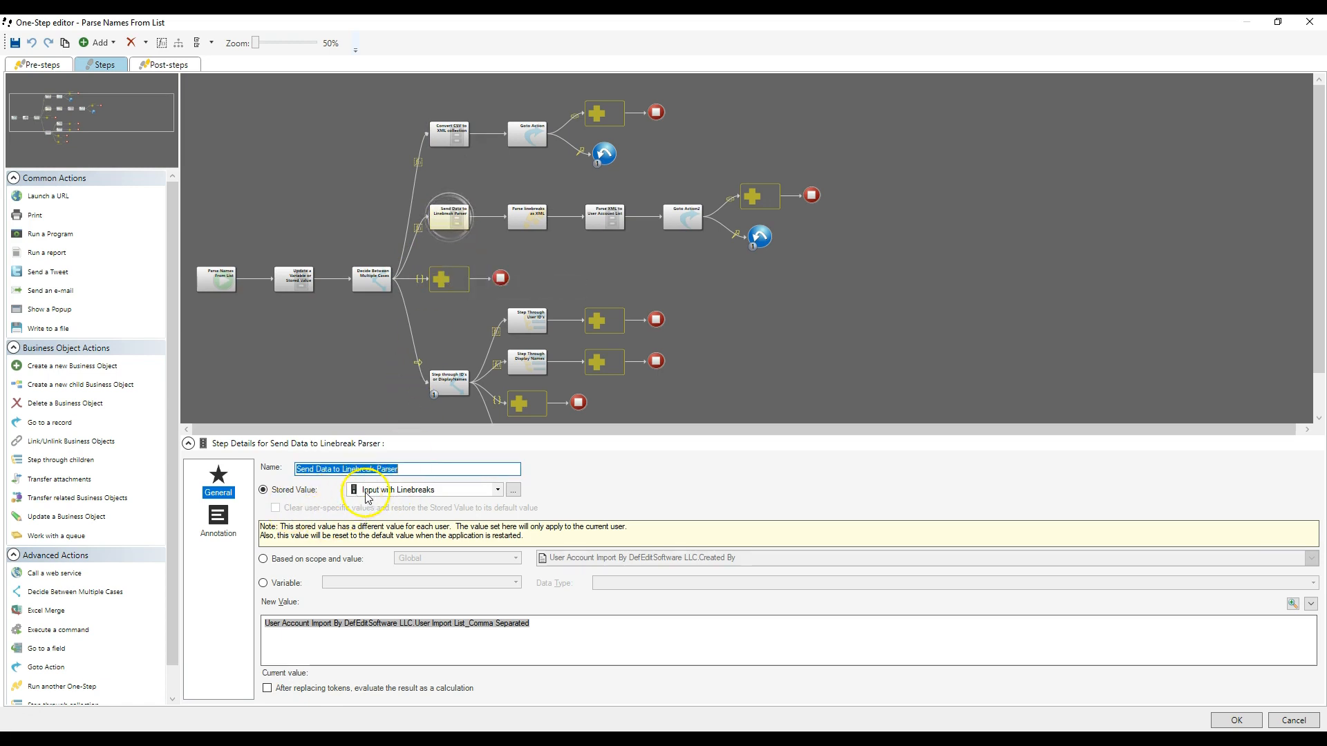
left_click(513, 489)
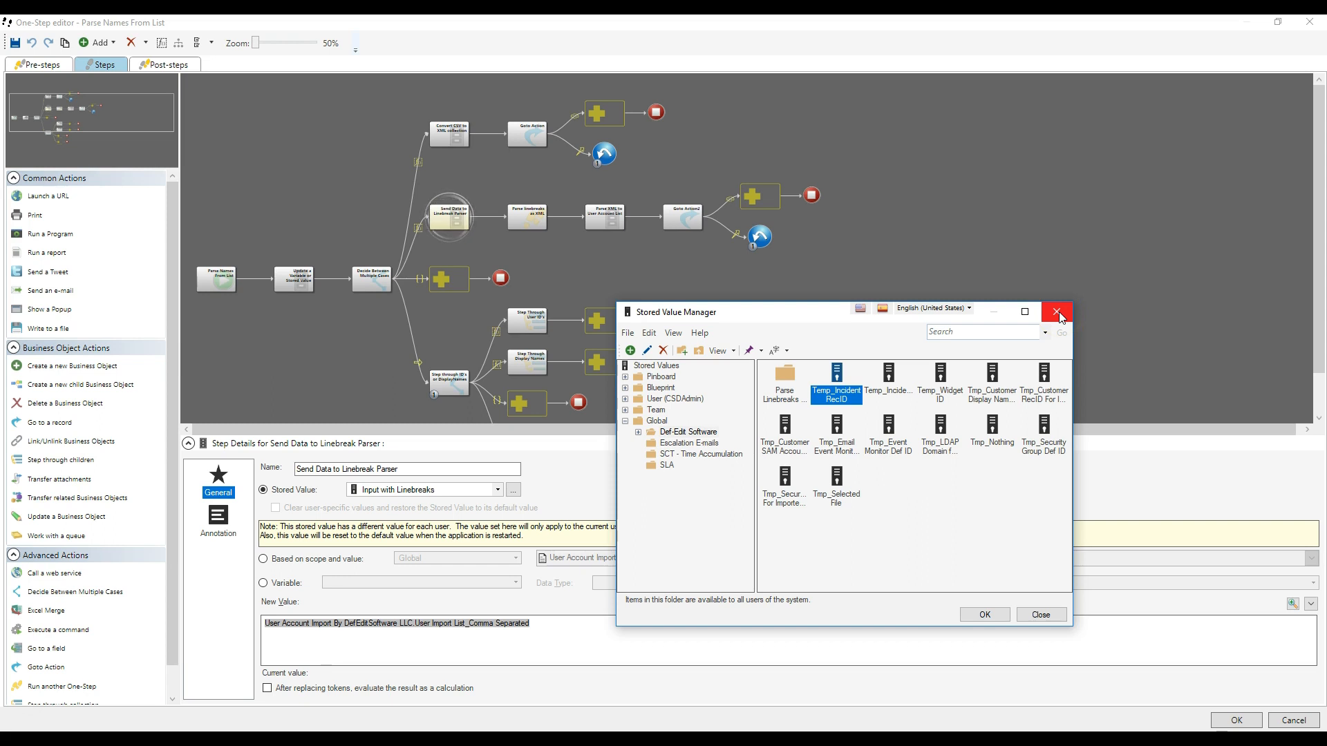
left_click(1060, 316)
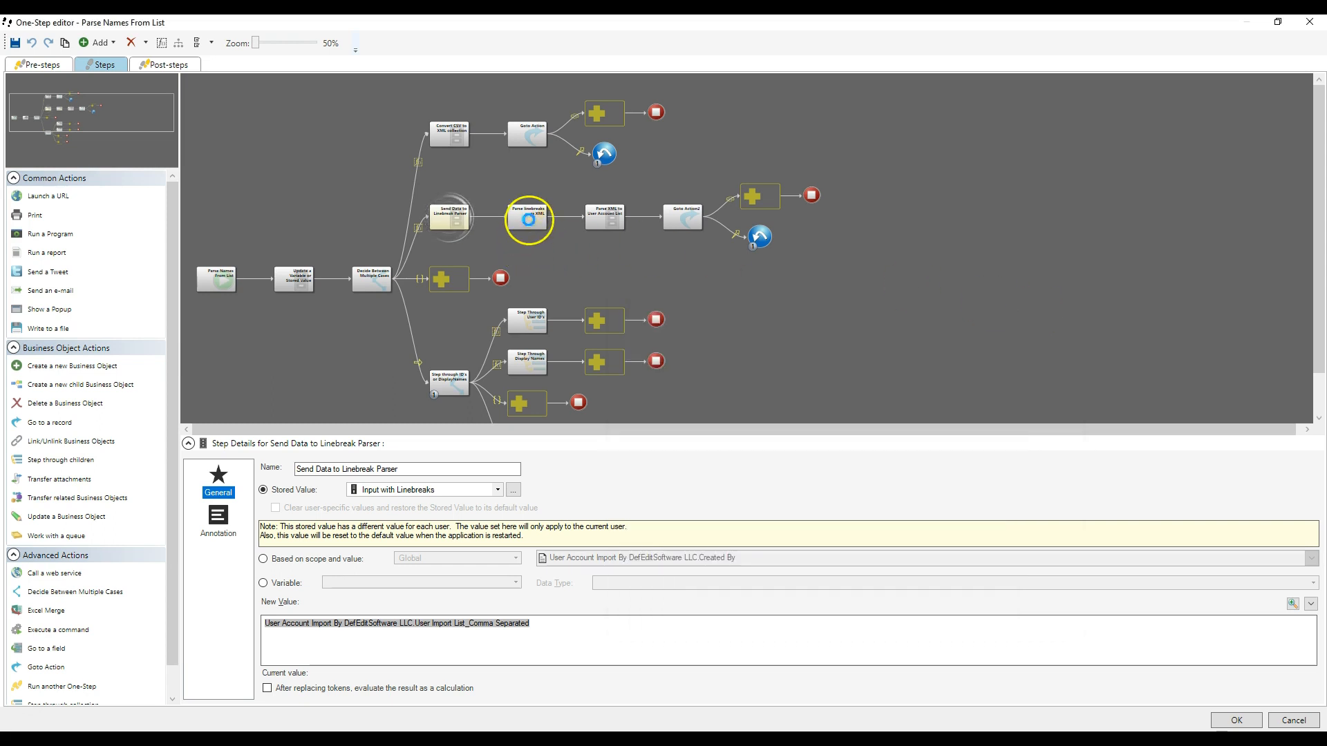
left_click(529, 219)
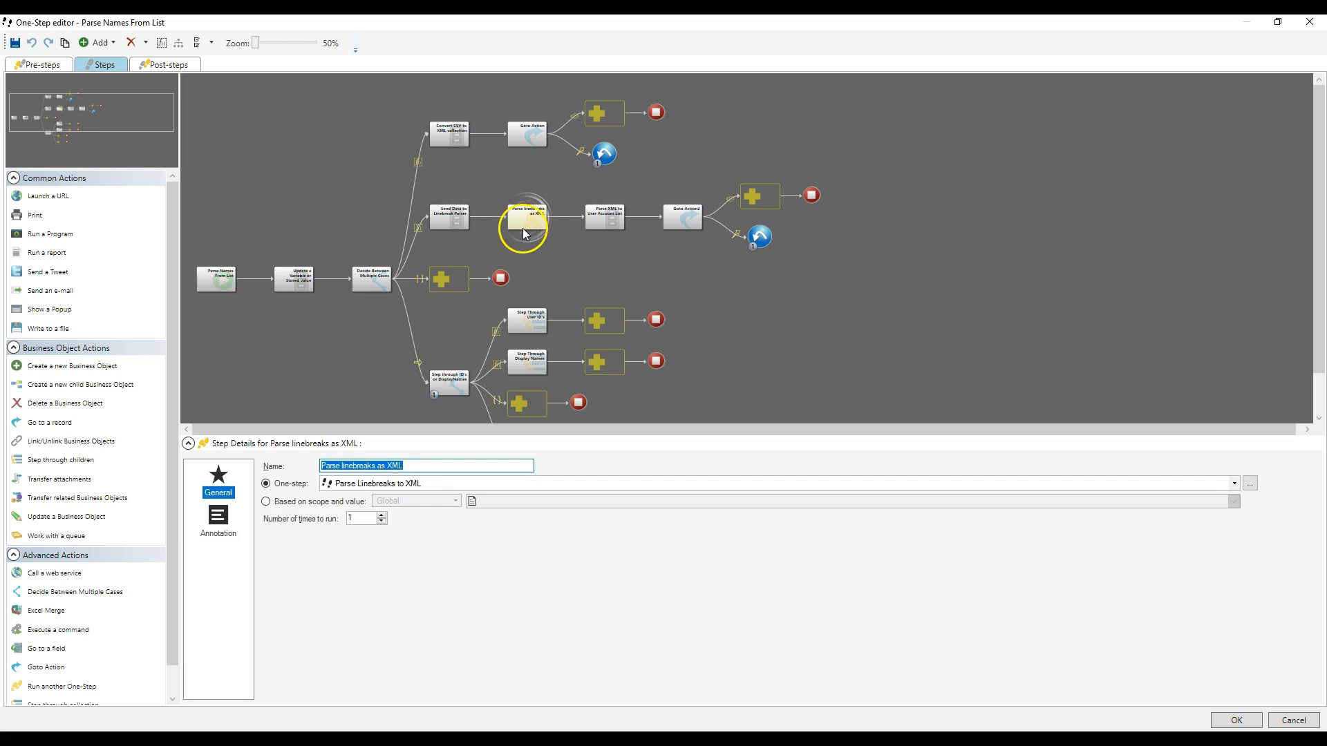
left_click(463, 226)
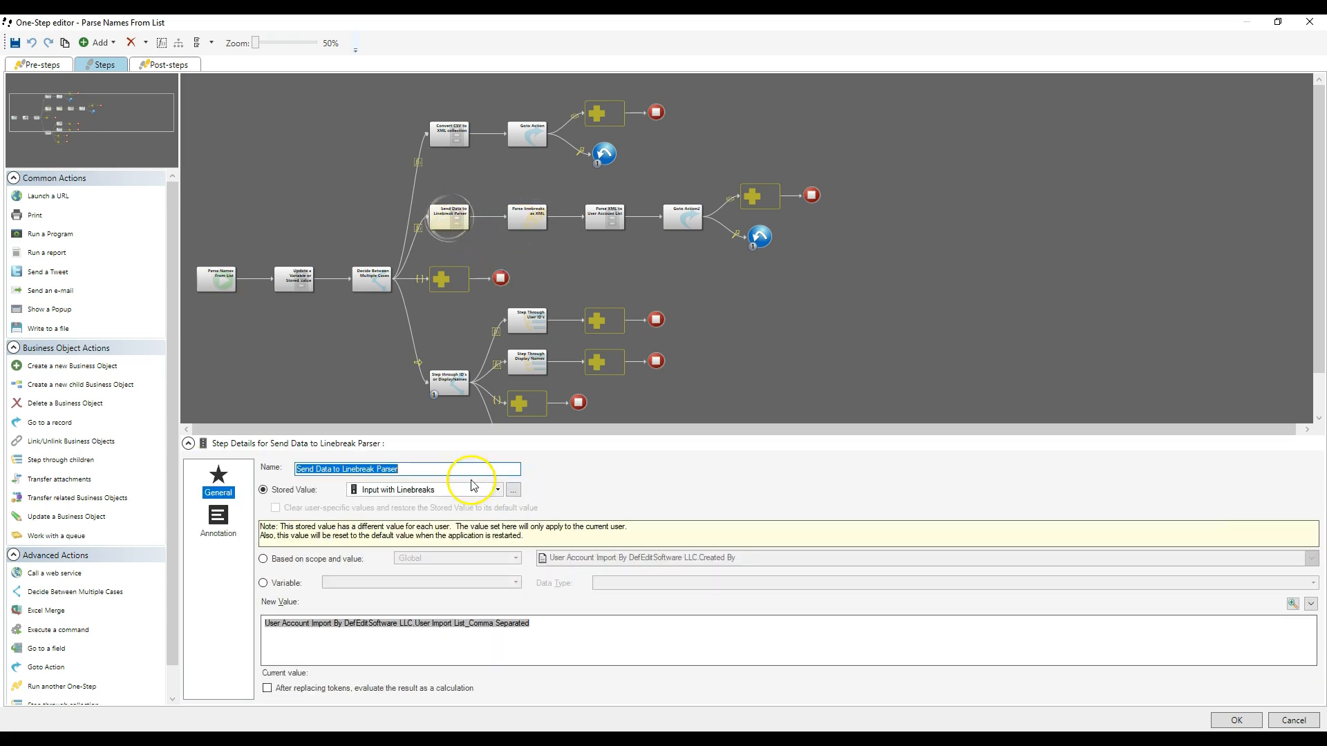
left_click(526, 214)
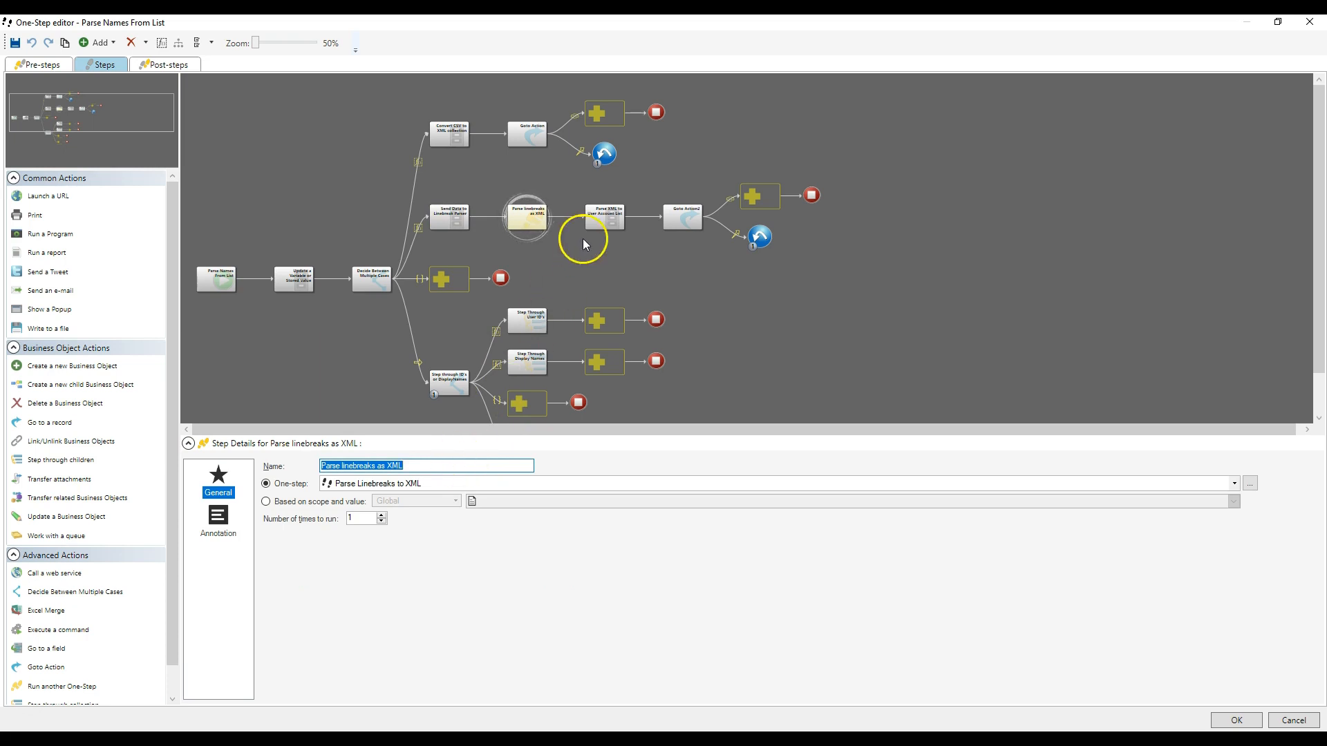
- Compare Parse XML to User Account List with Convert CSV to XML collection and open the modifiers of its Output linebreaks As XML token
left_click(606, 214)
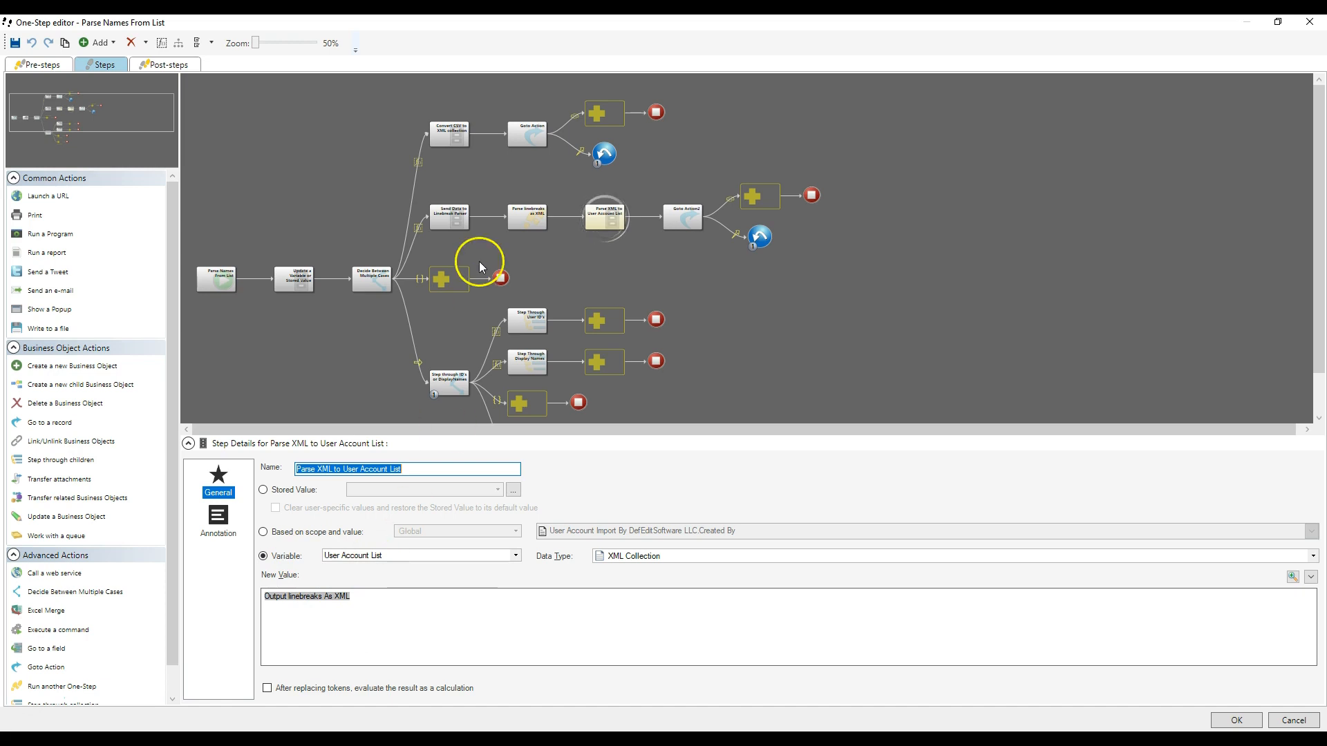
left_click(461, 139)
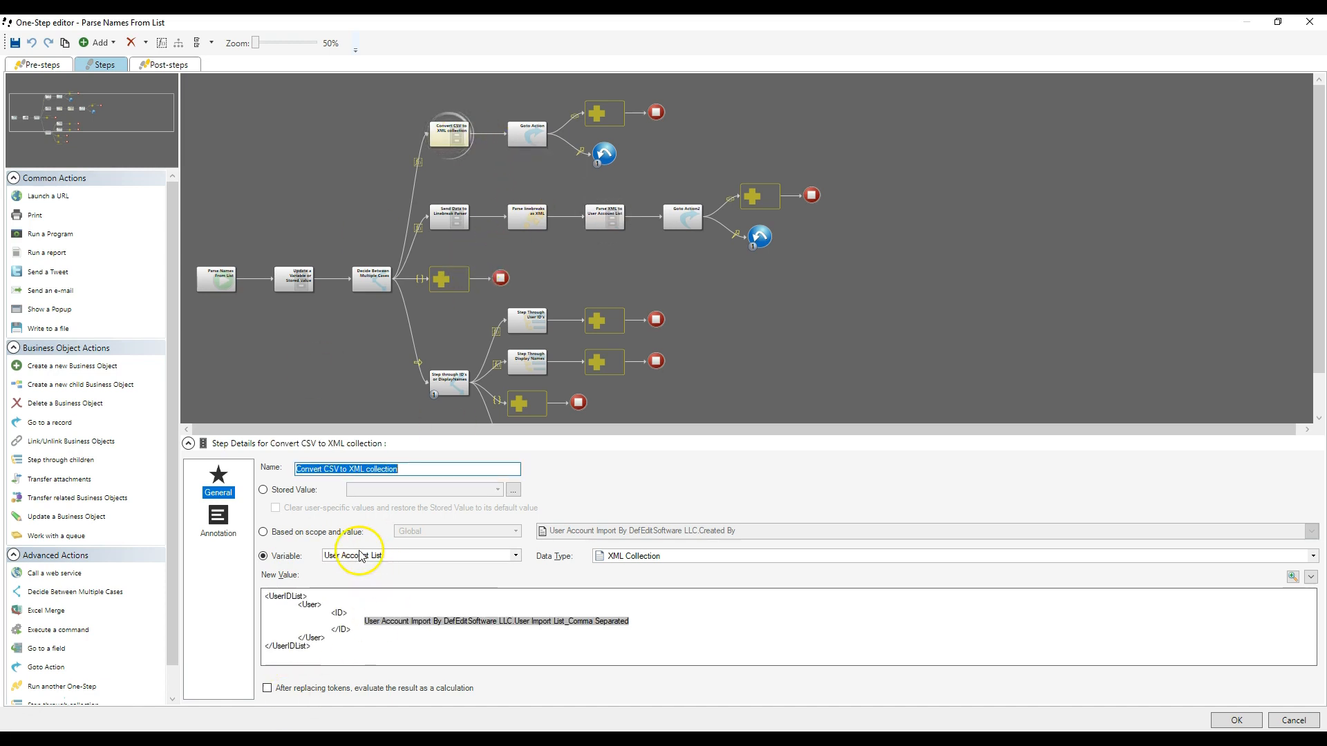
left_click(605, 208)
double_click(309, 596)
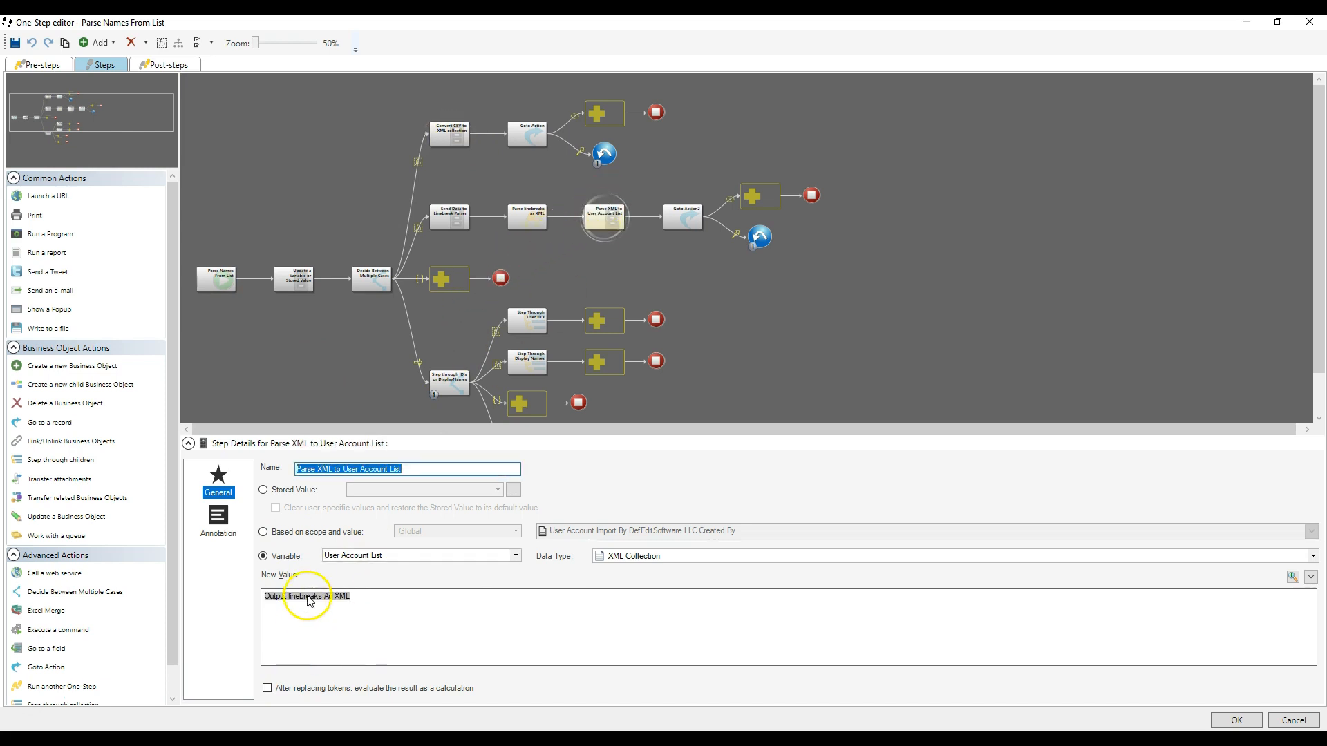
left_click_drag(564, 276, 612, 300)
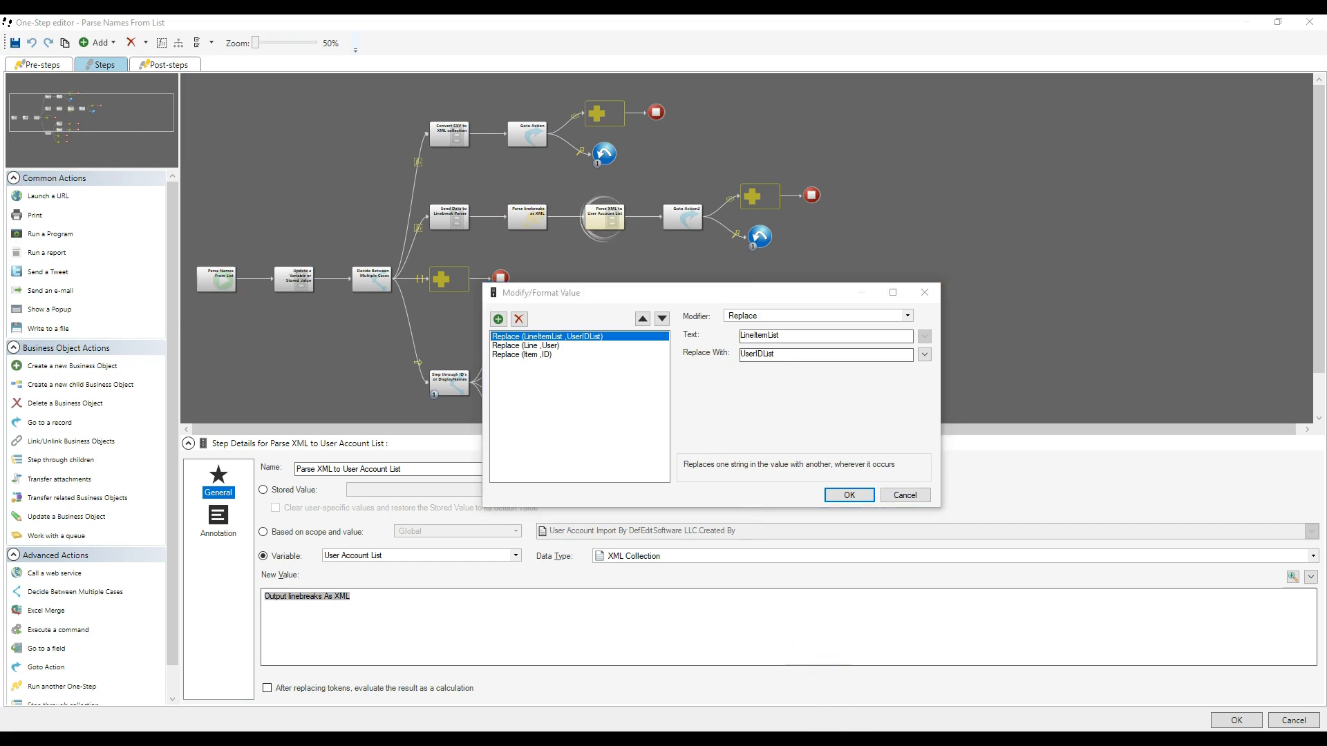
- Switch to Notepad++ and examine the Line and Item tags in the sample LineItemList XML
key("alt+Tab")
left_click(526, 377)
left_click(499, 428)
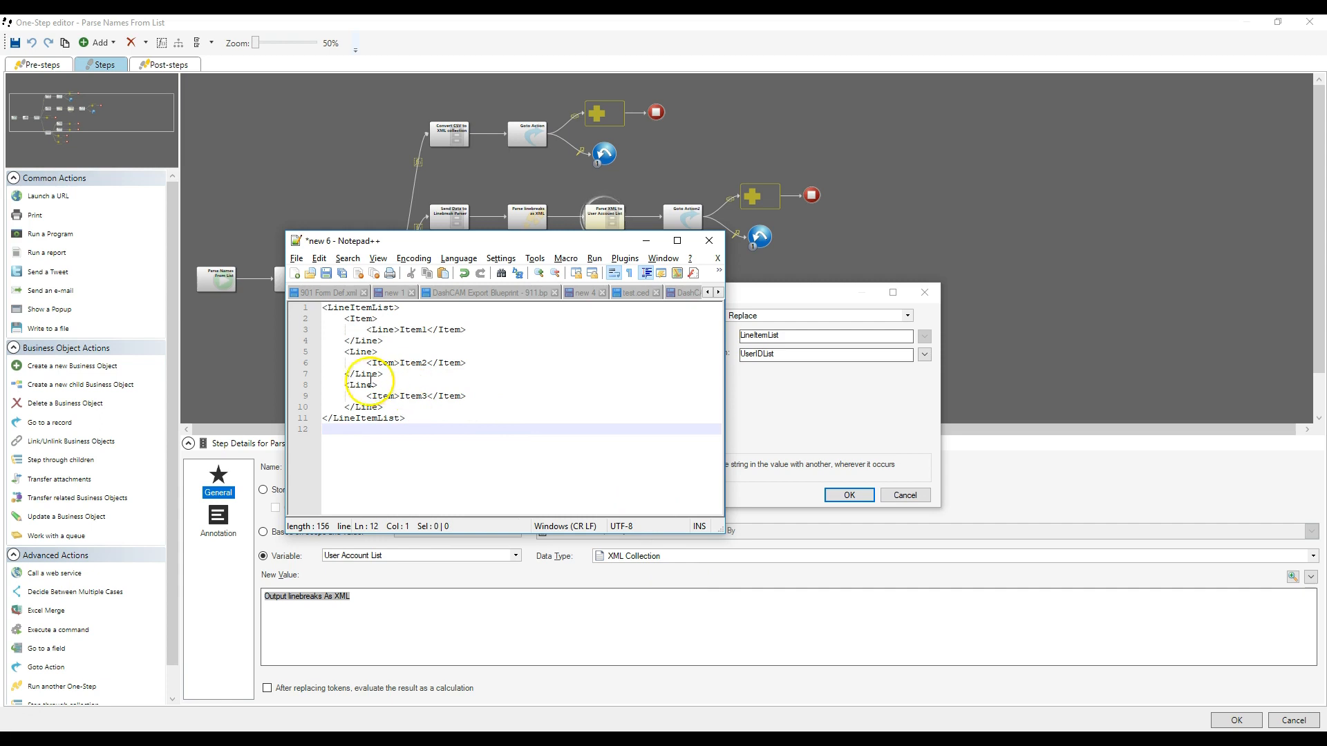
left_click(355, 380)
double_click(380, 396)
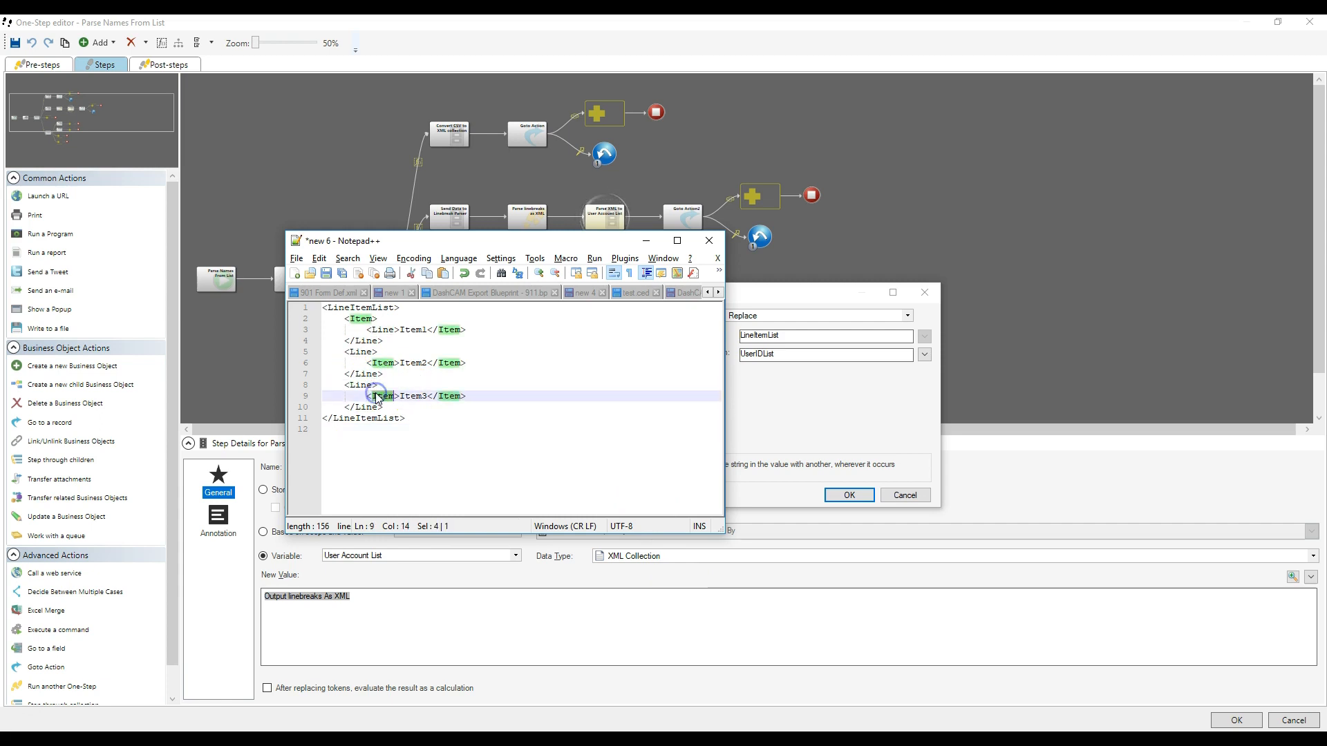
double_click(414, 396)
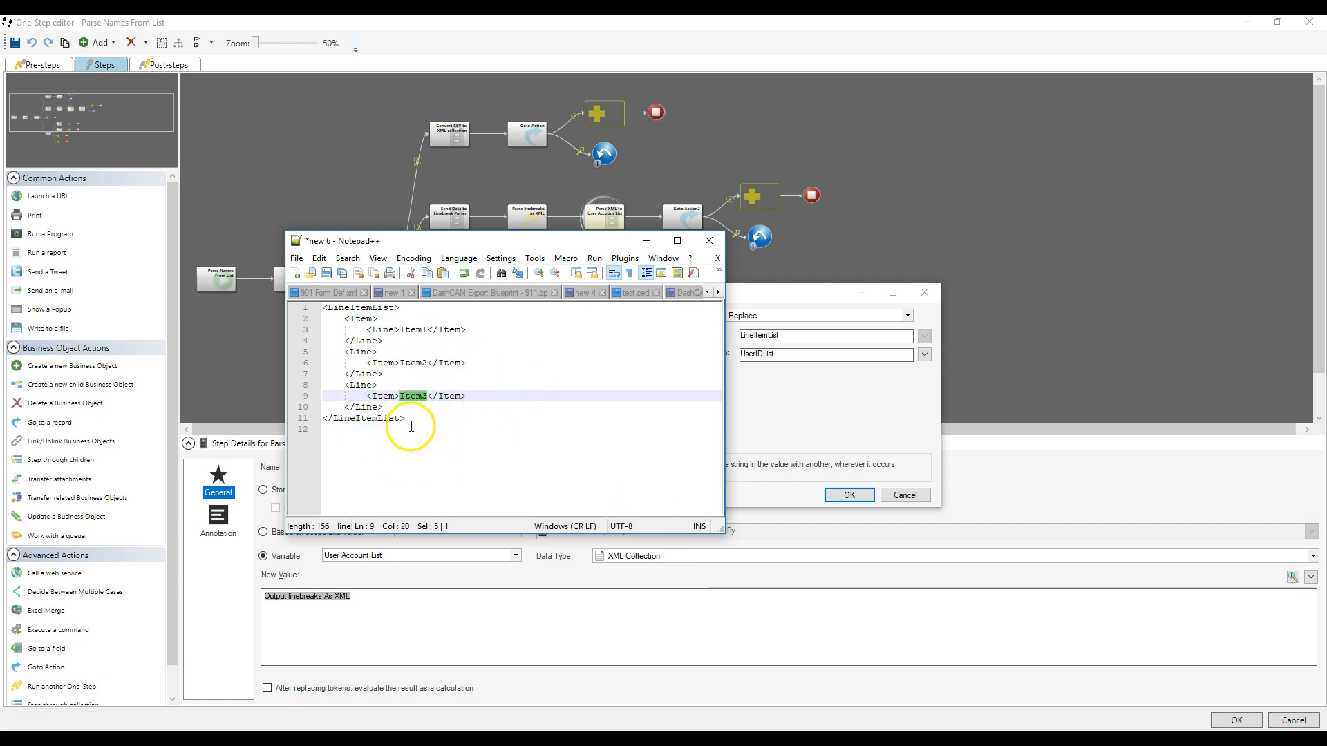
left_click_drag(346, 385, 395, 399)
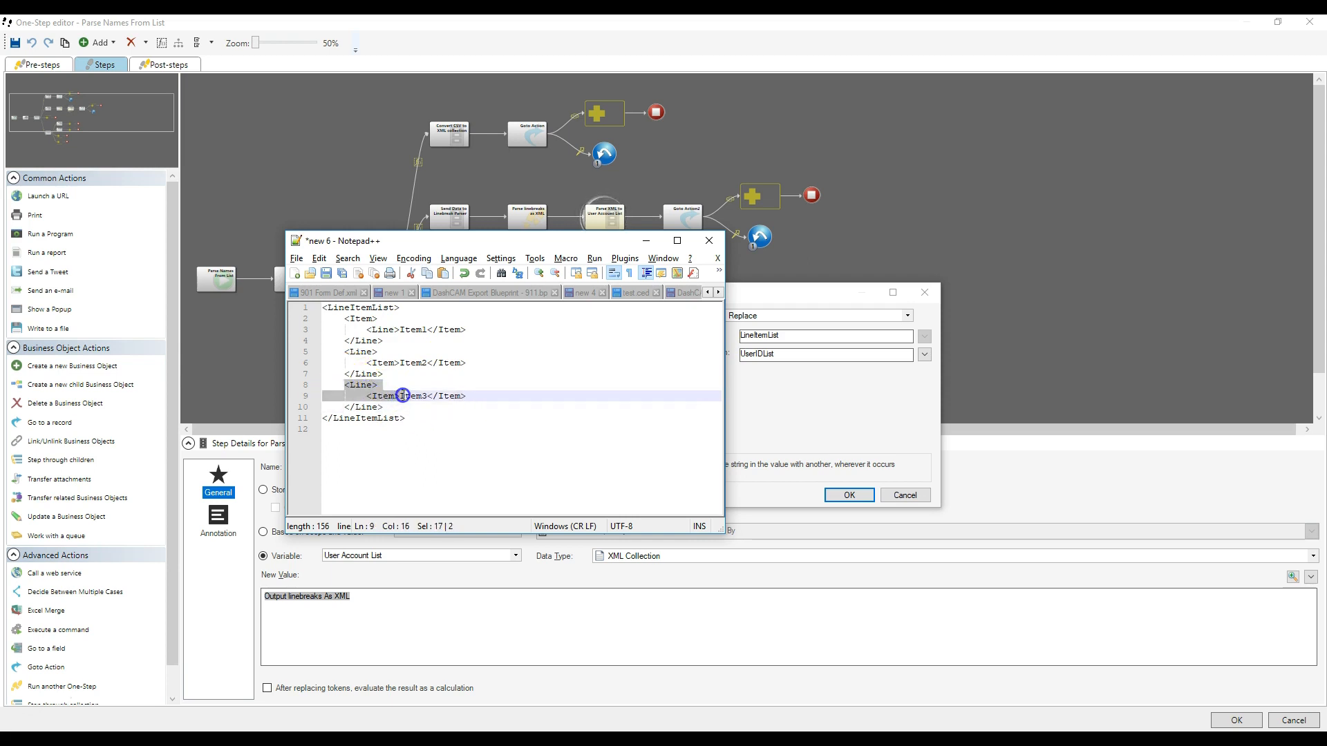
left_click_drag(408, 418, 344, 396)
- Return to the Modify/Format Value dialog, review the LineItemList to UserIDList replacement, and close the dialog without changes
left_click(810, 410)
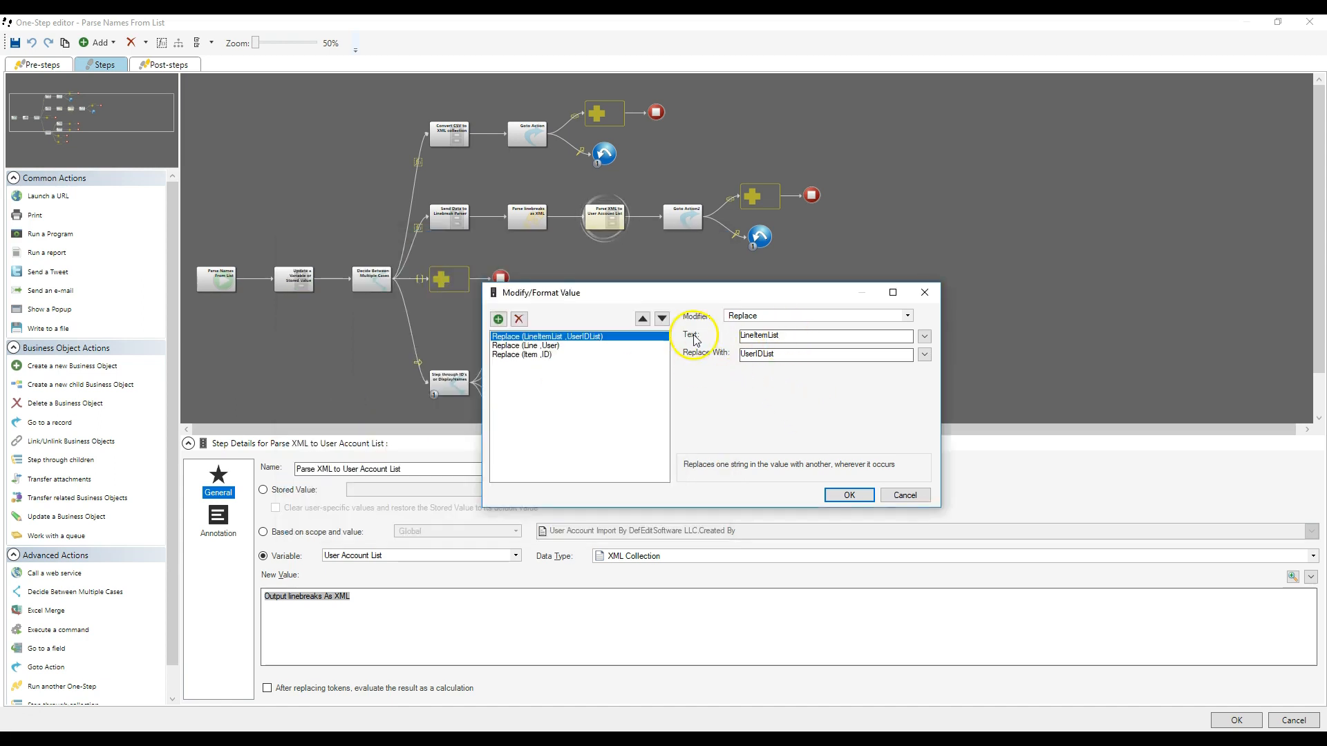
left_click_drag(789, 337, 722, 352)
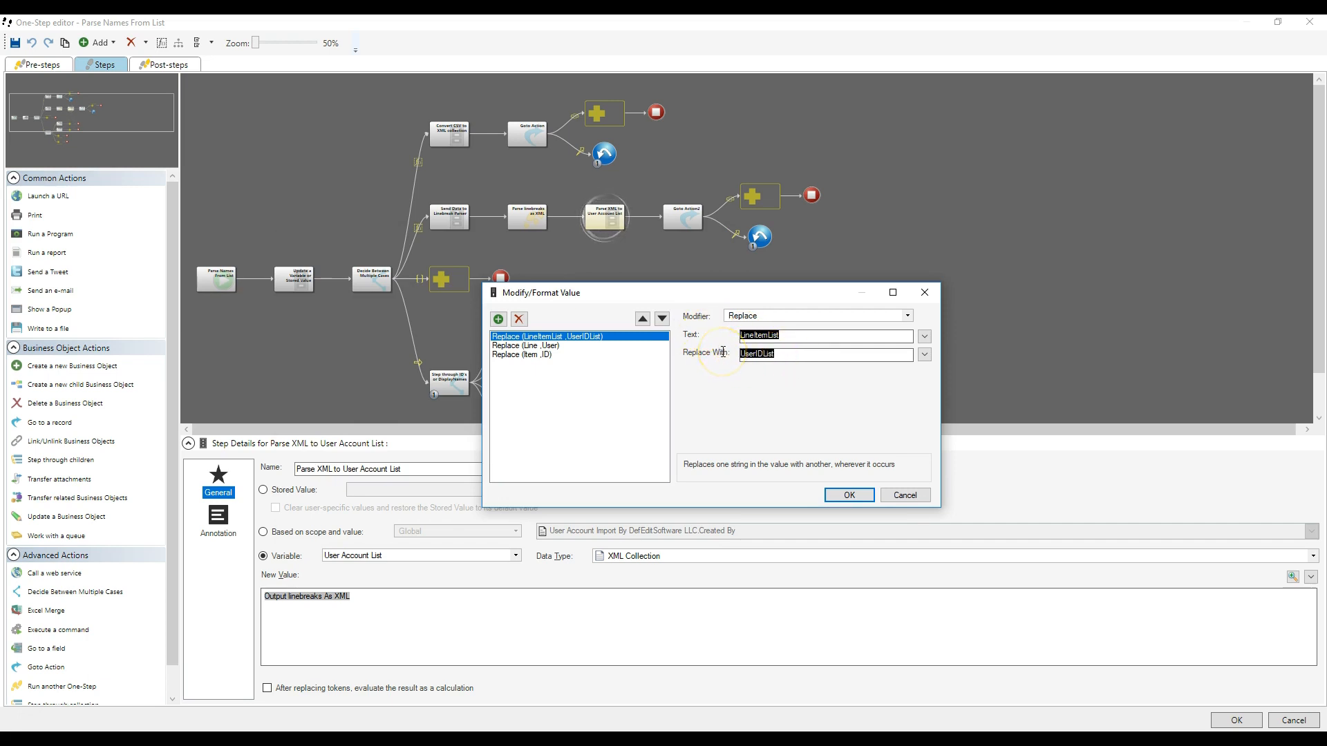
left_click(925, 292)
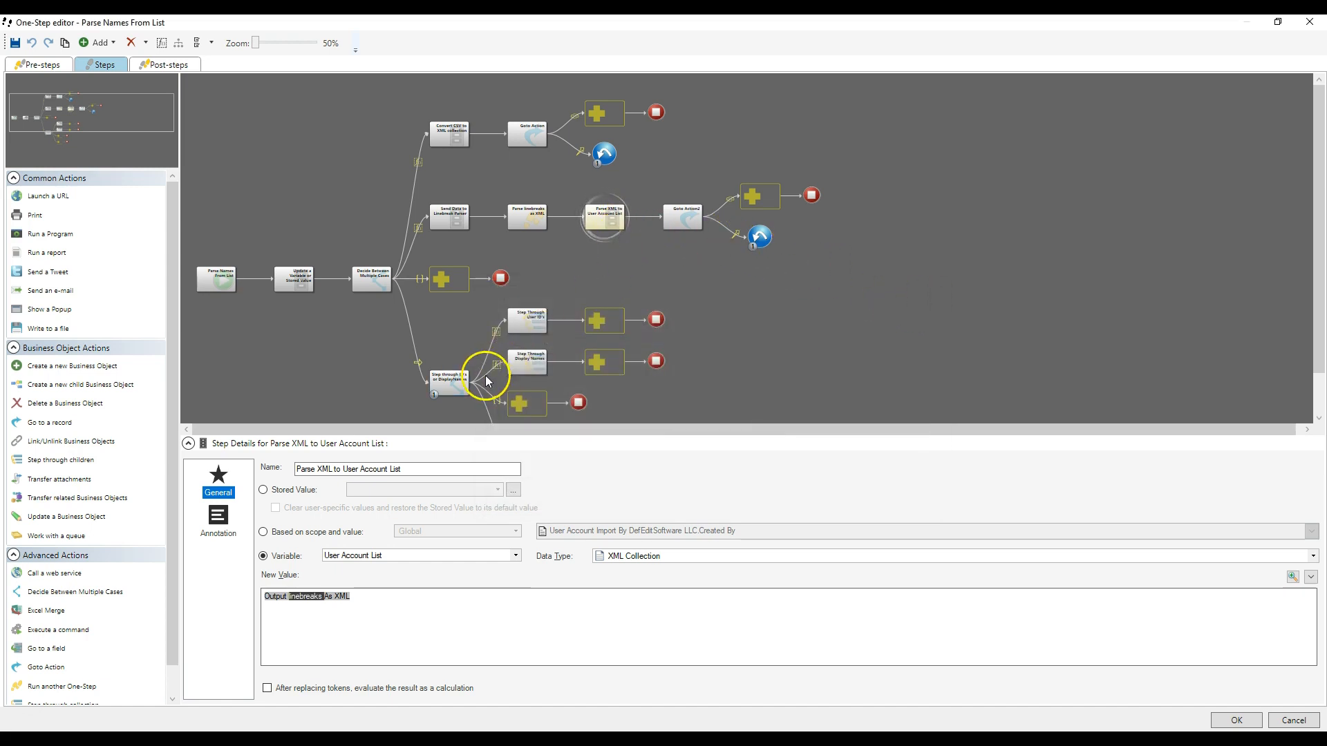
- Examine the cases and branches of the Step through ID's or DisplayNames step
left_click(453, 384)
left_click_drag(1319, 246, 1318, 298)
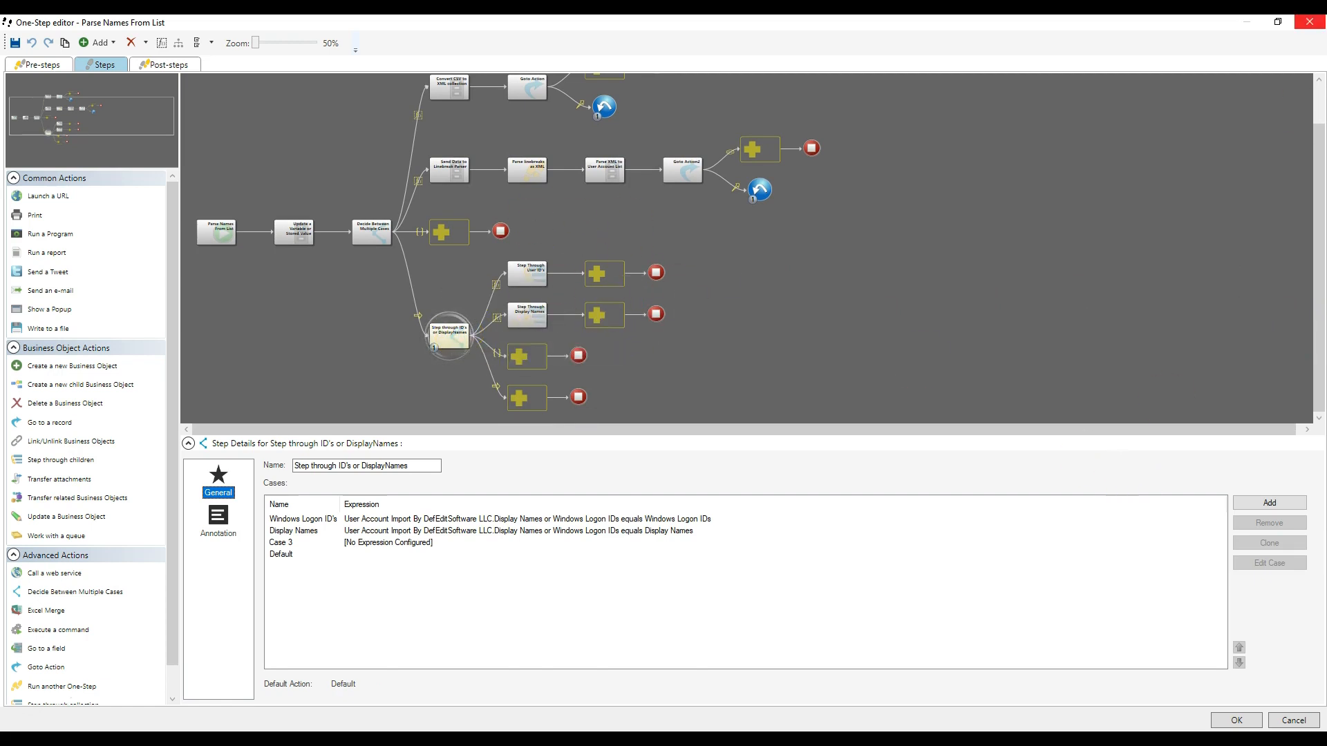
left_click_drag(1318, 237, 1316, 169)
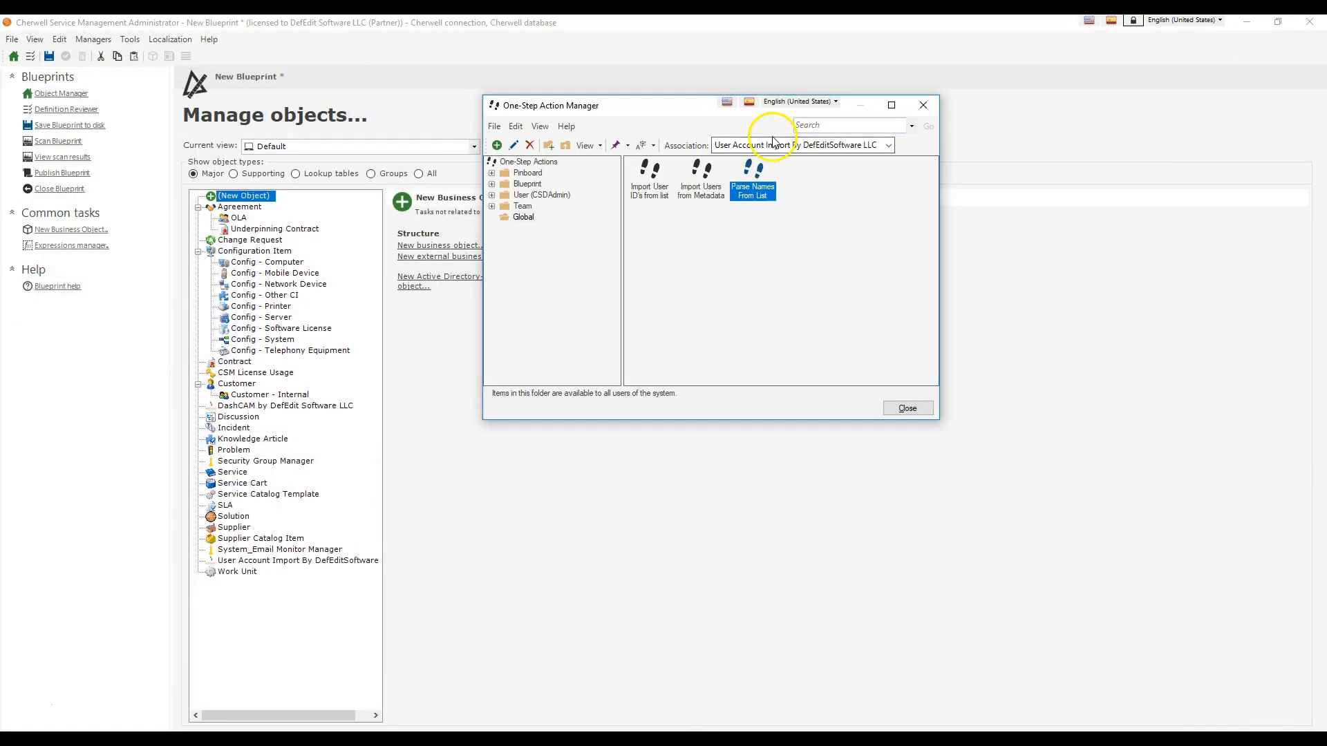
- Set the One-Step association to Customer - Internal and open Create Licensed User Account From Customer from the Blueprint folder for editing
left_click(771, 149)
scroll(790, 228, "up", 8)
scroll(796, 231, "down", 4)
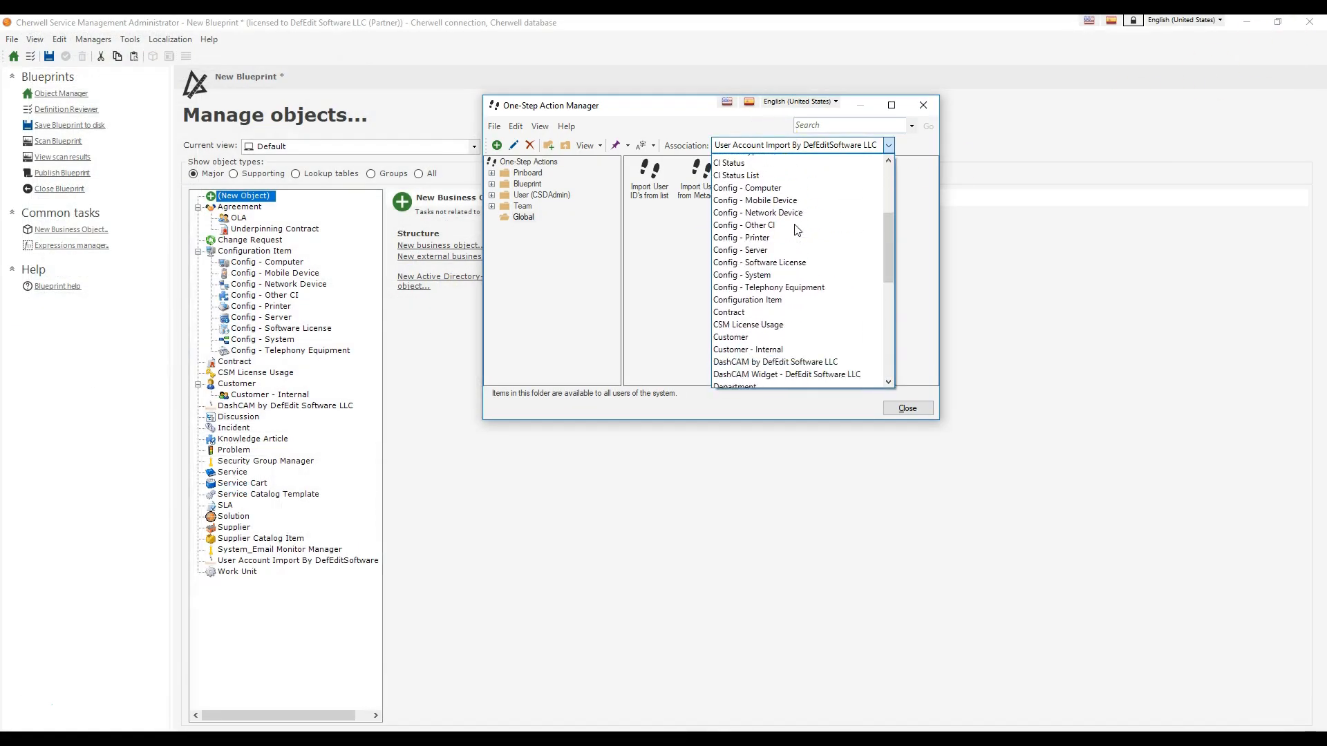
left_click(794, 261)
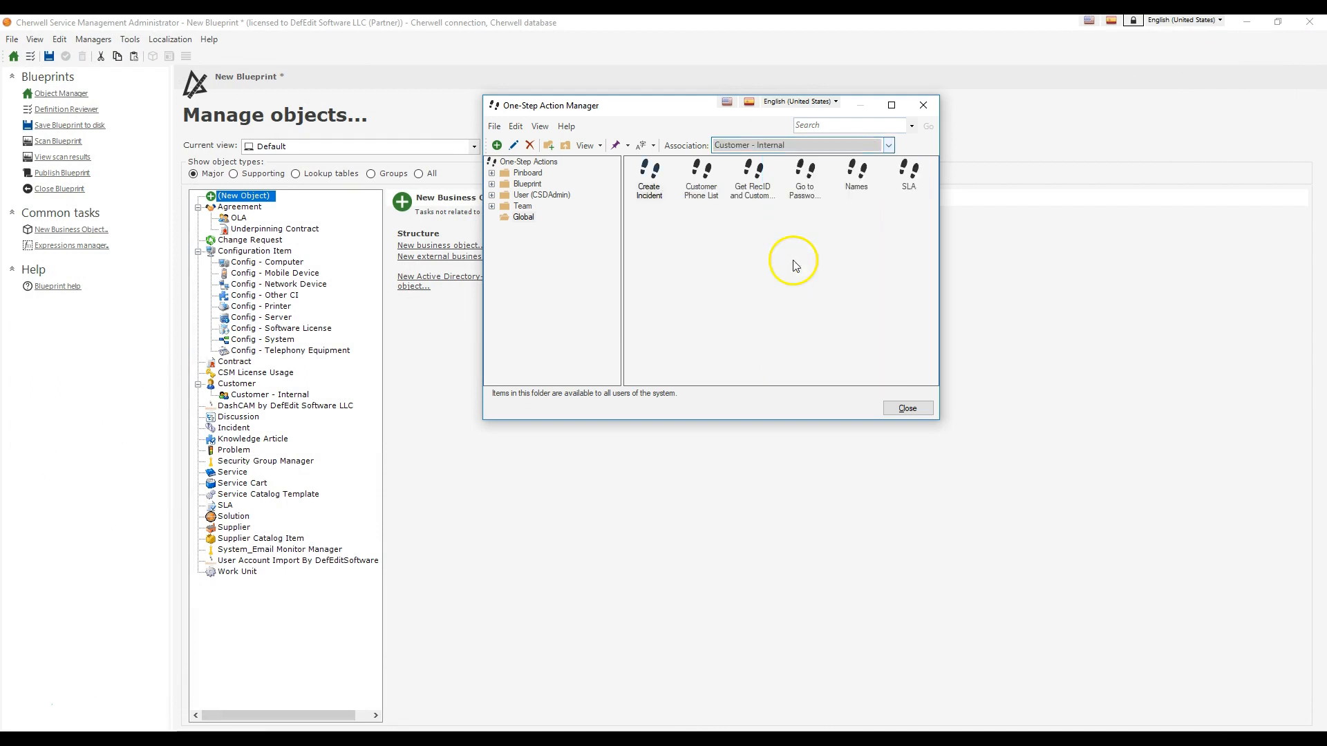
left_click(527, 183)
right_click(797, 183)
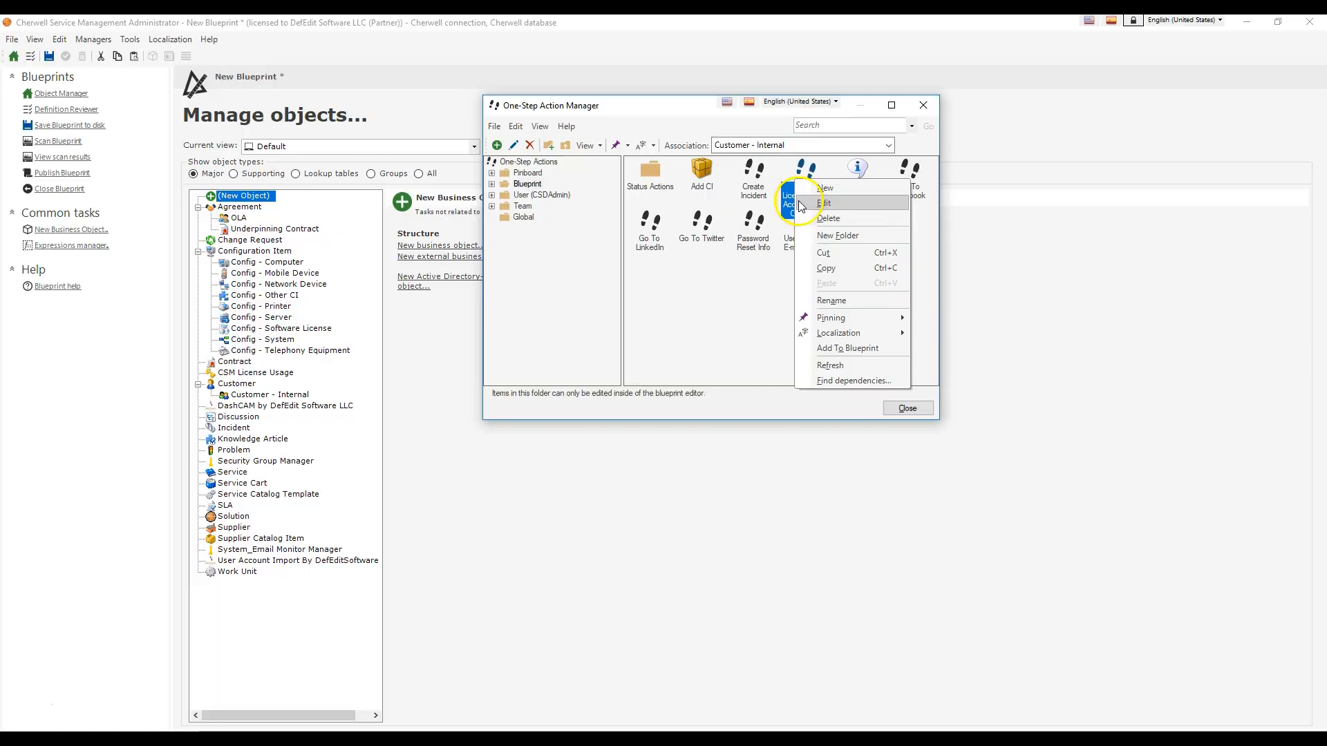
left_click(798, 201)
- Inspect the Update a Variable or Stored Value and Prompt for Domain if none found steps, and open the Prompt2 definition
left_click(376, 277)
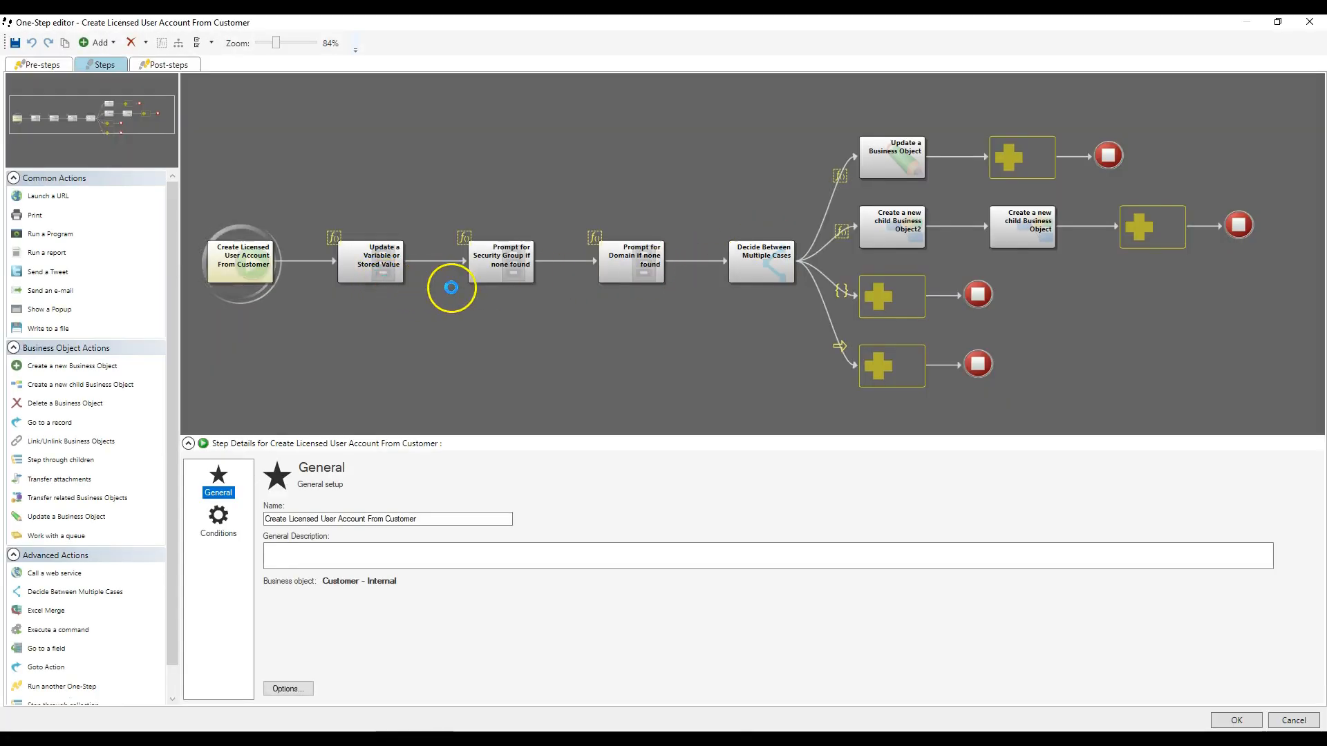
left_click(633, 268)
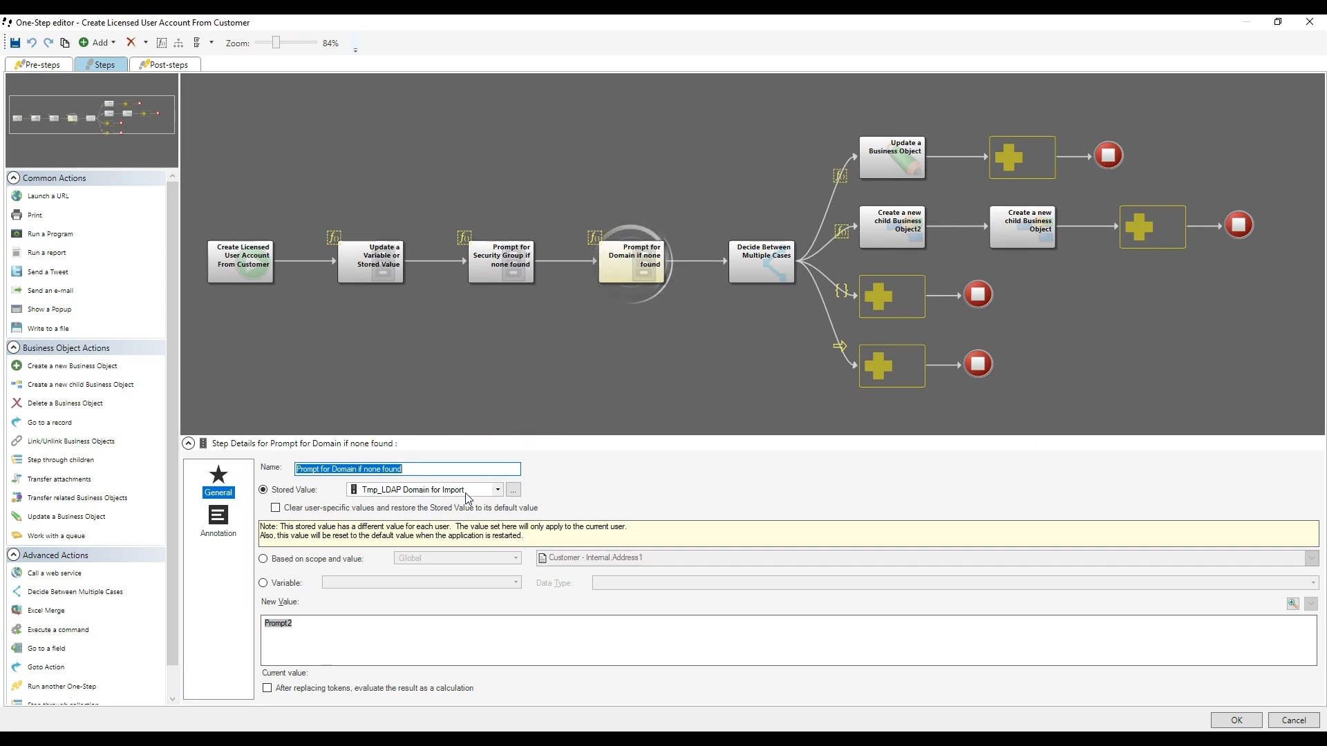
double_click(277, 624)
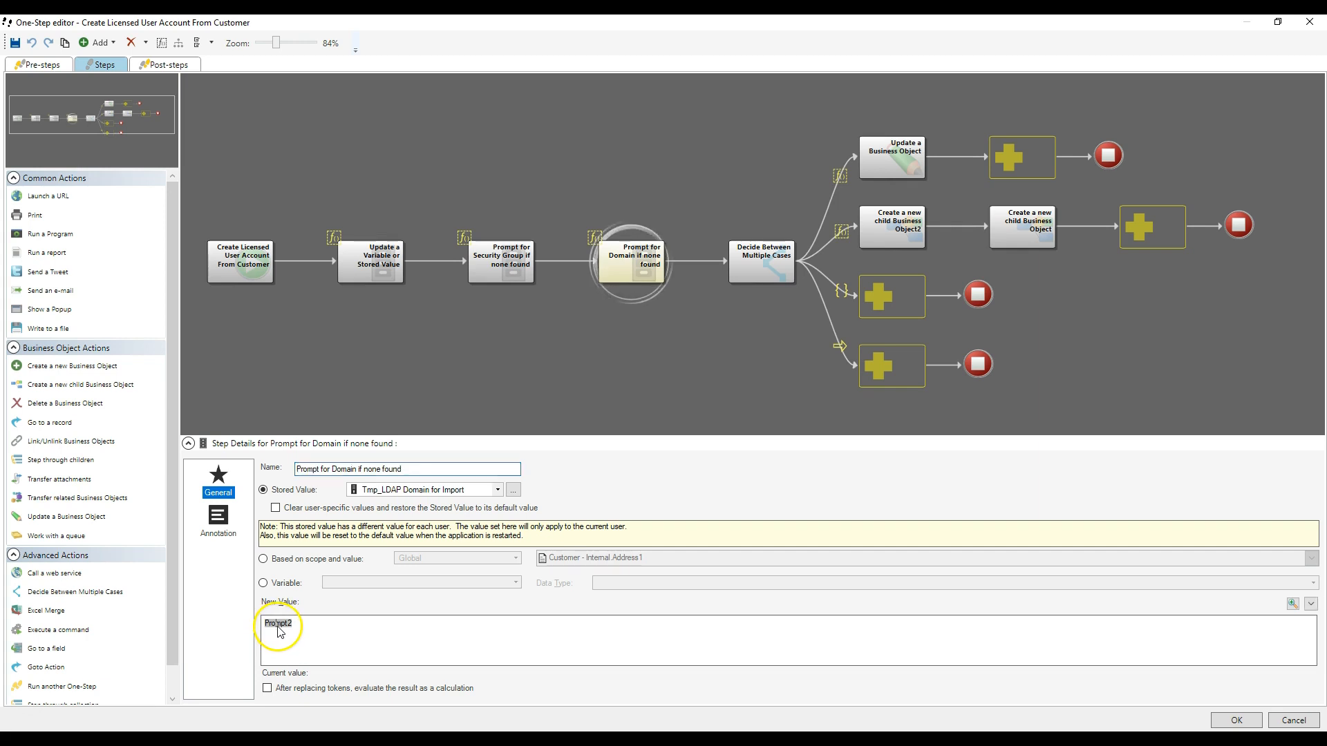
left_click_drag(666, 193, 566, 88)
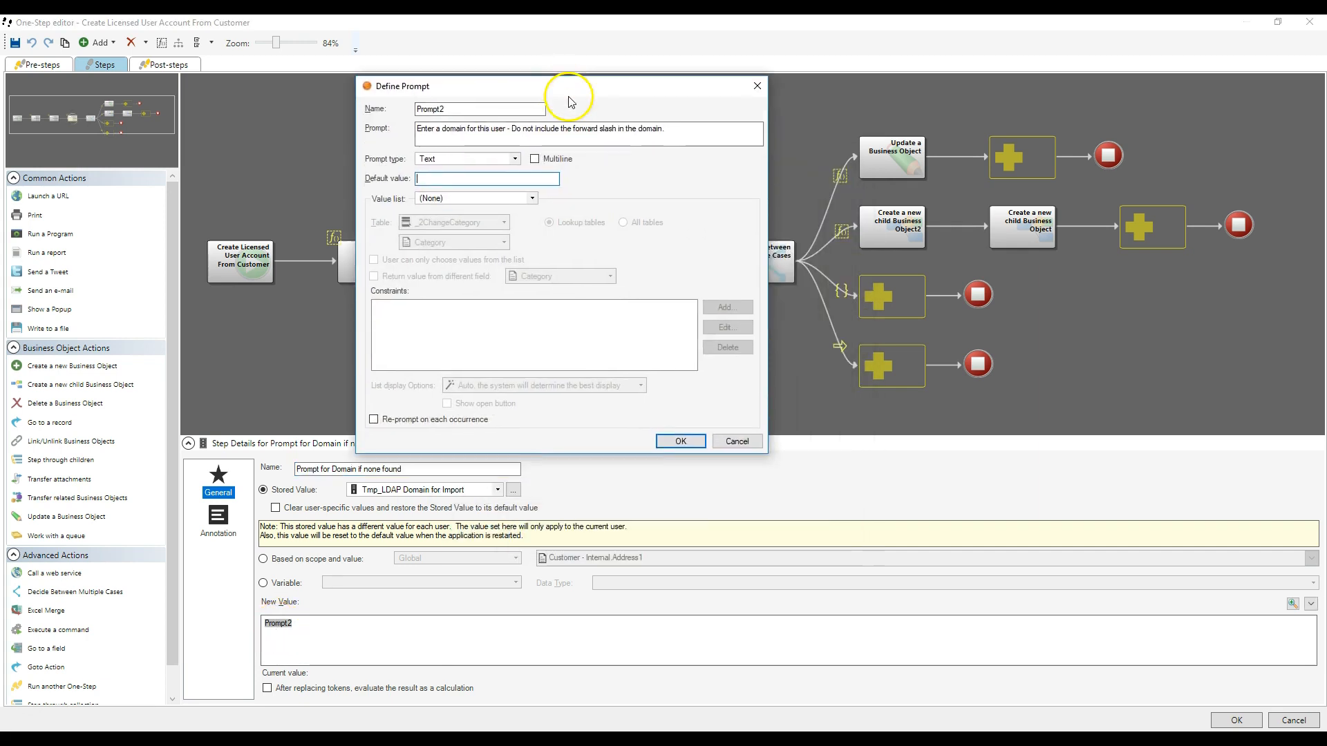
- Close the prompt definition unchanged and show the WindowsIdentifier template among only the set fields of the Create a new child Business Object step
left_click(737, 441)
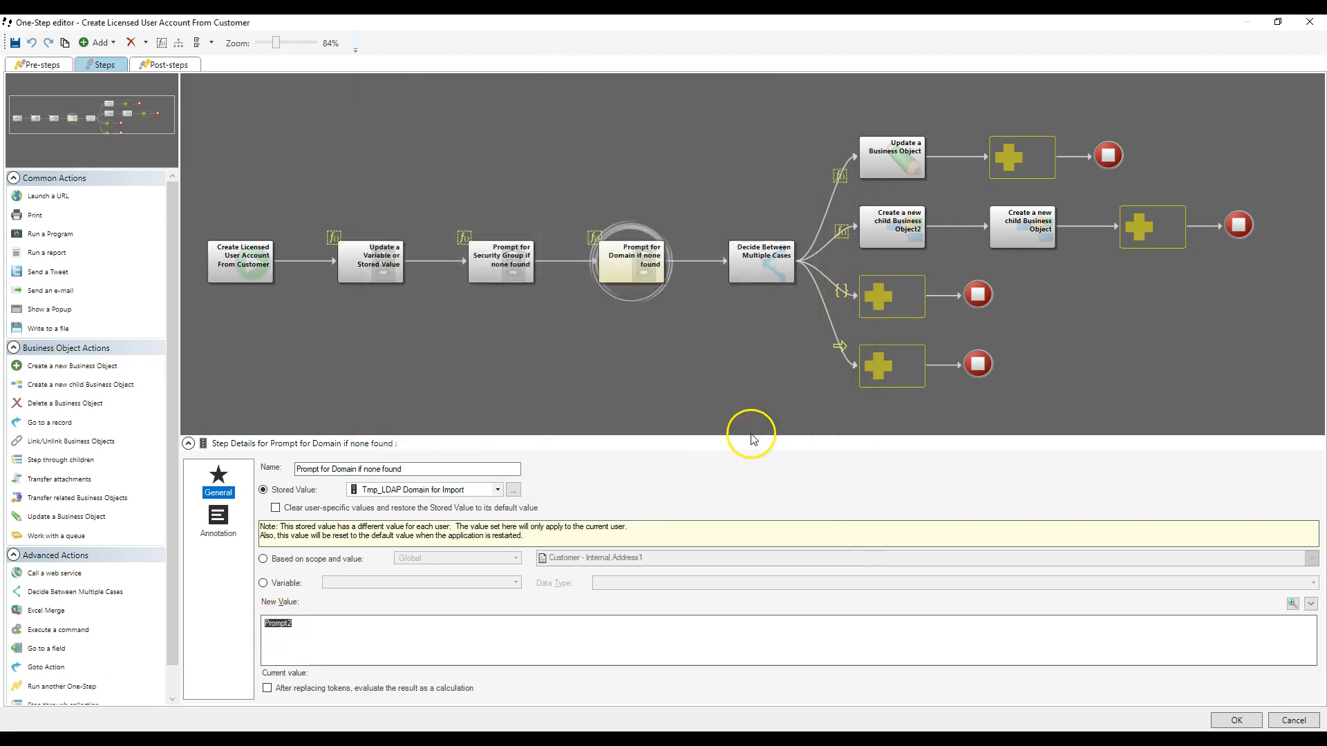
left_click(995, 229)
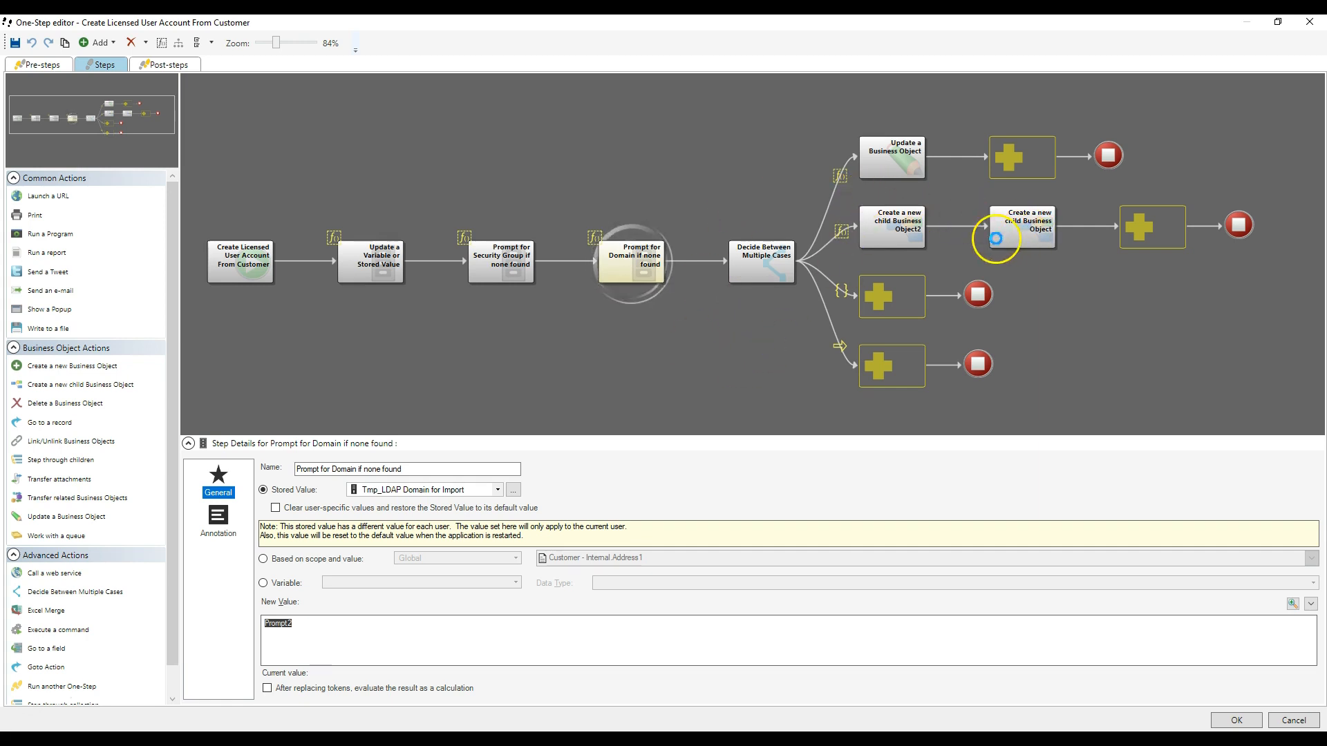
left_click(223, 533)
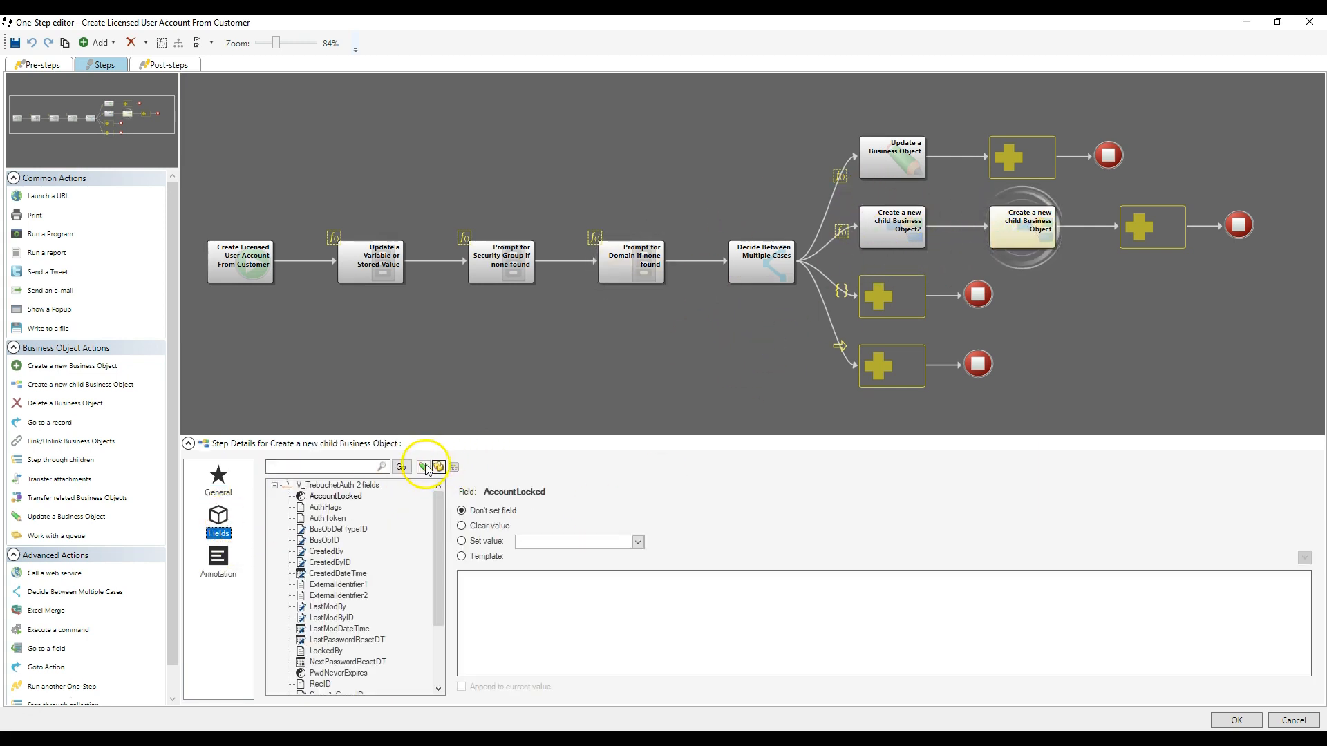
left_click(423, 468)
left_click(339, 485)
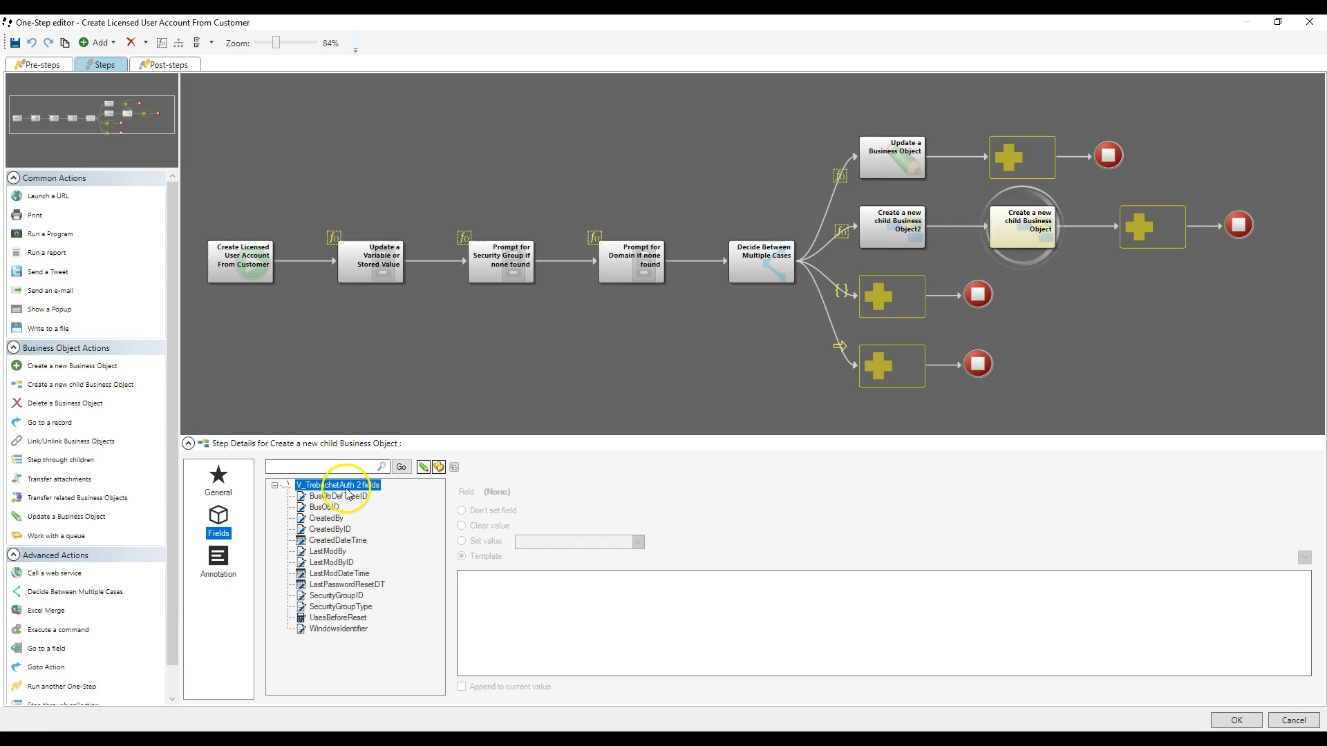
left_click(339, 629)
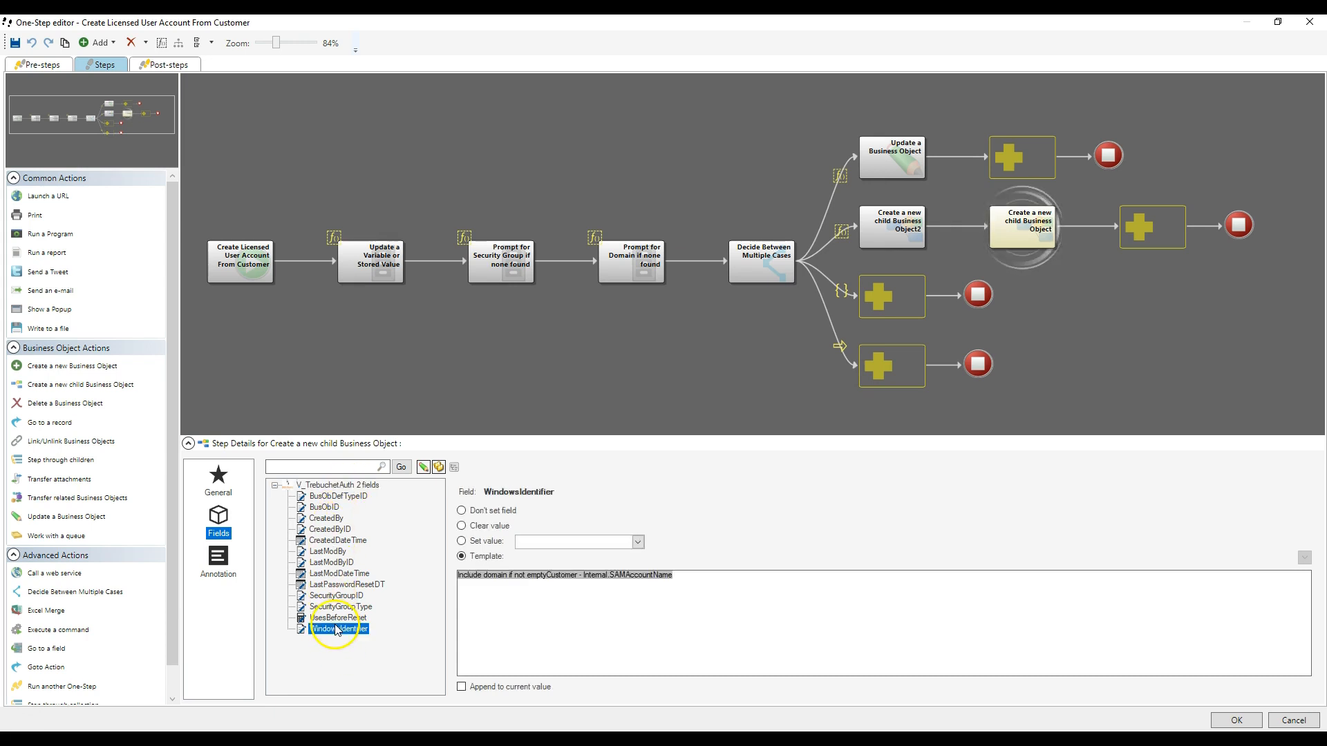
- Open the Include domain if not empty expression and check the stored value used in its condition, leaving the selection unchanged
double_click(529, 582)
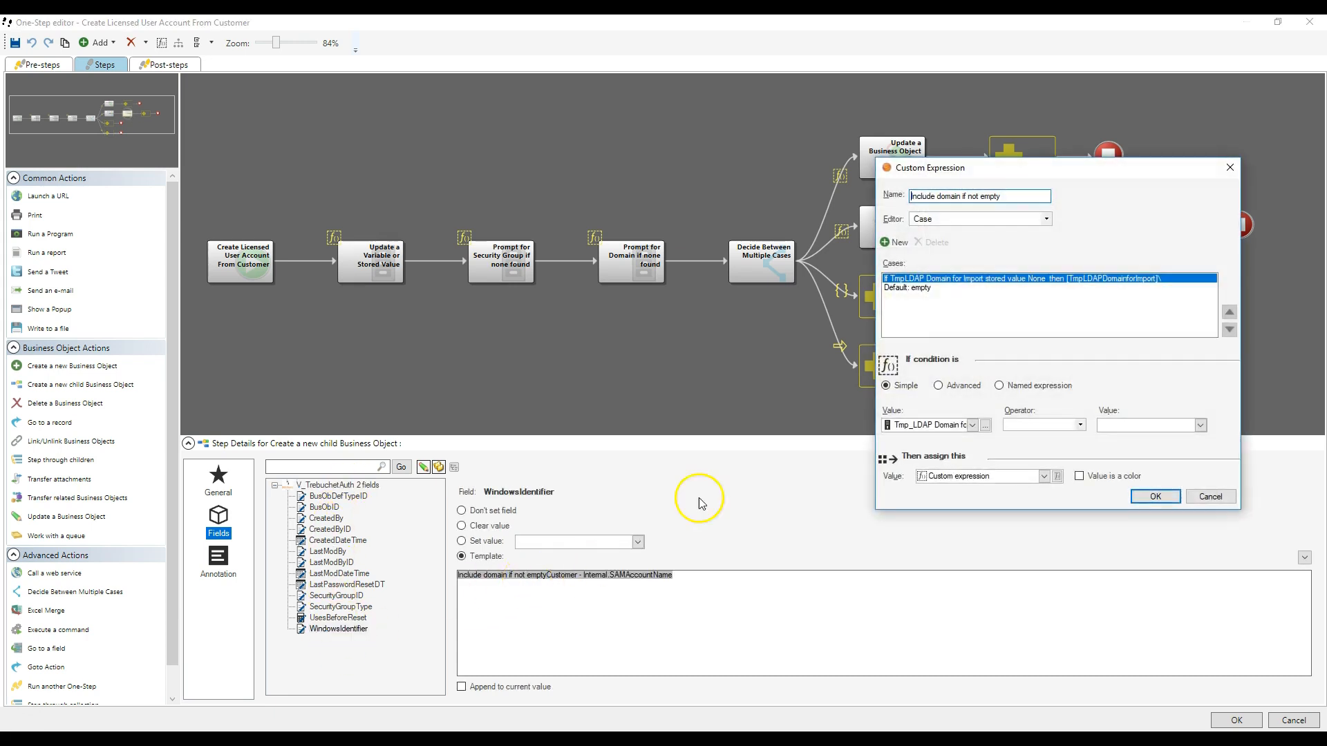
left_click_drag(1028, 169, 551, 112)
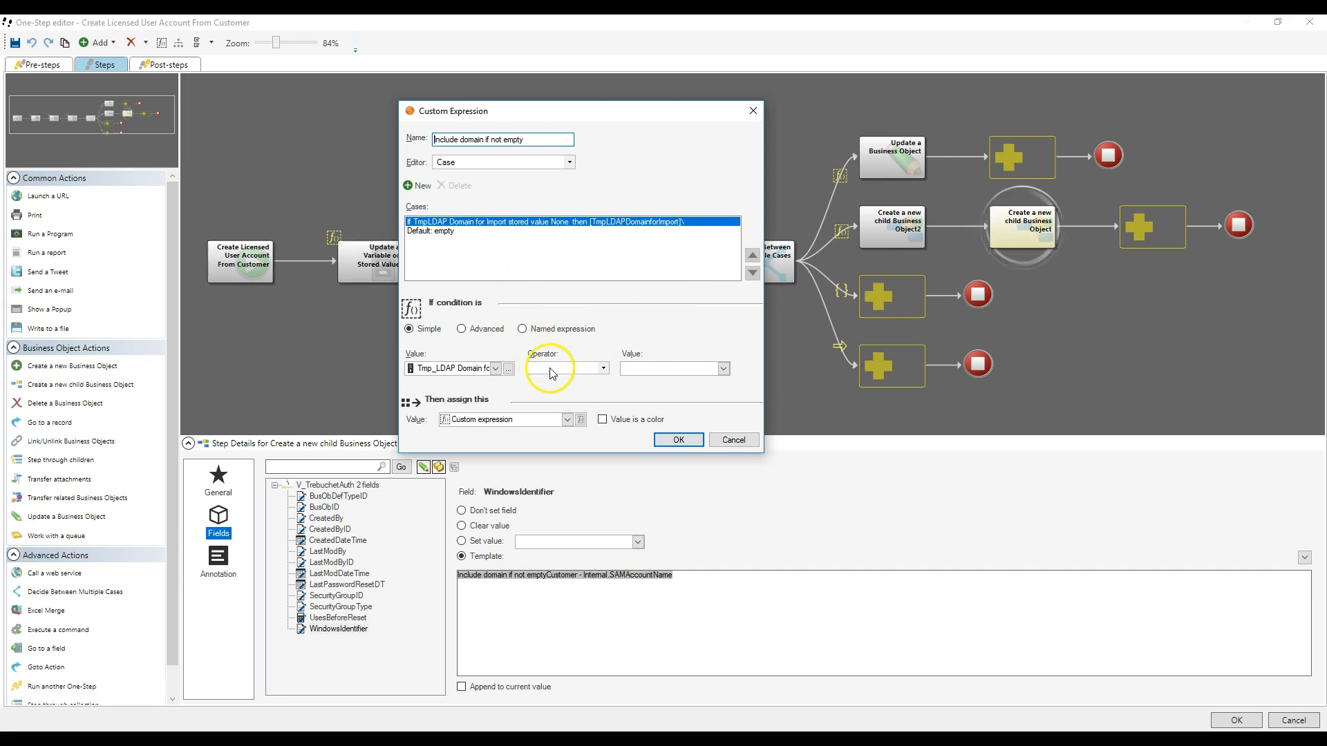
left_click(509, 368)
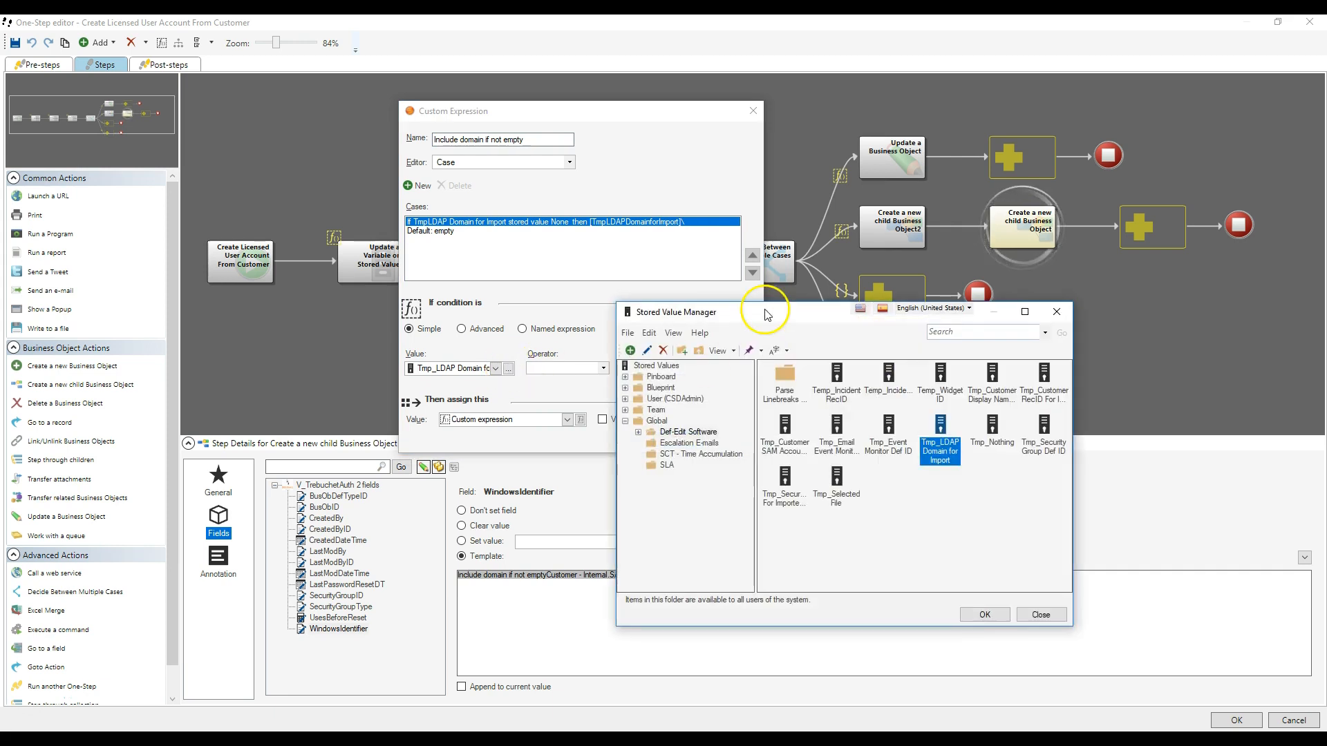
left_click_drag(767, 315, 814, 105)
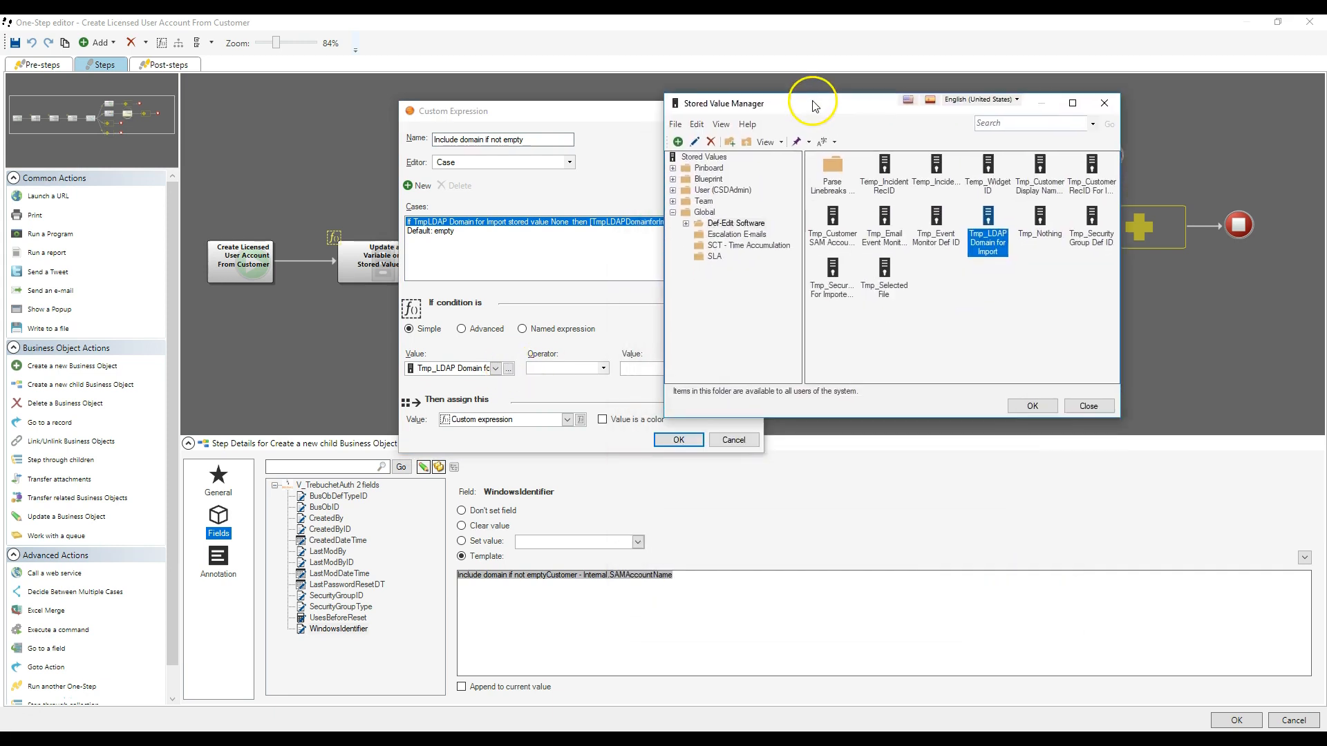
left_click(1088, 407)
- Reselect Tmp_LDAP Domain for Import as the stored value in the expression's condition
left_click_drag(657, 115, 830, 108)
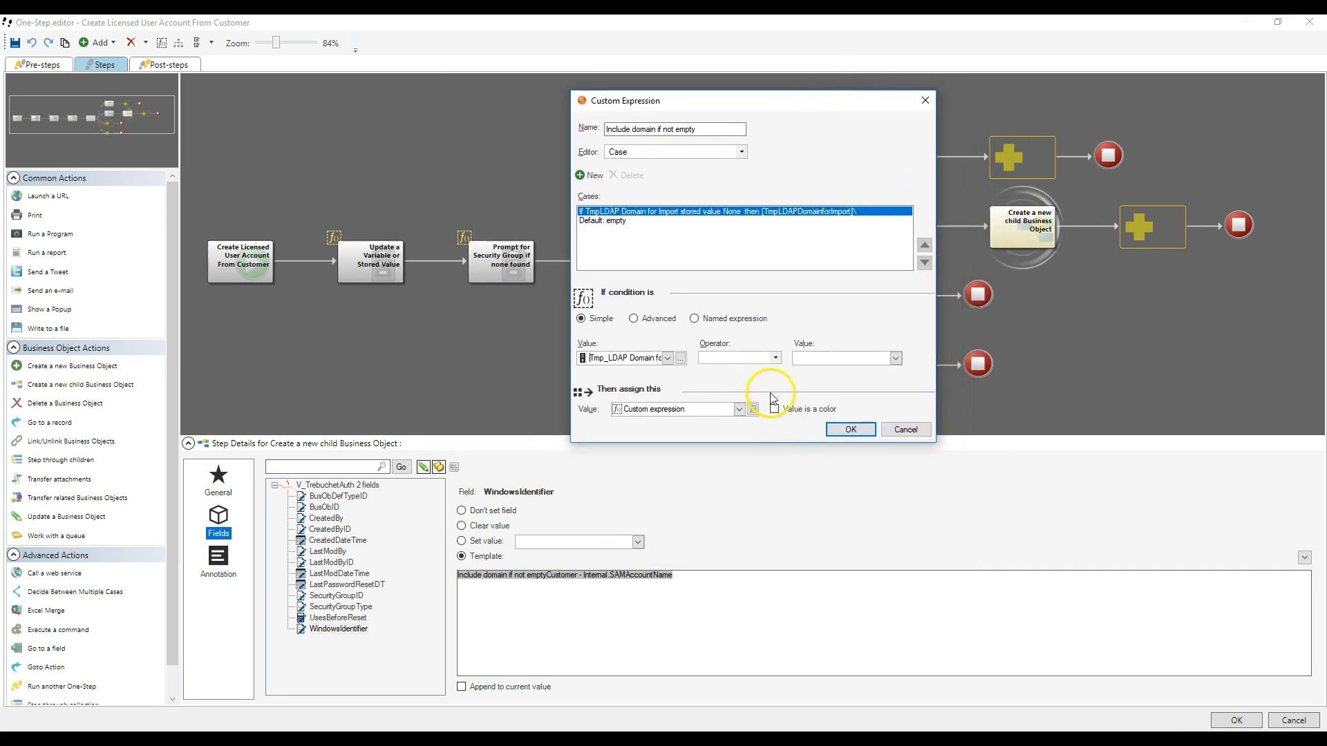
left_click(737, 358)
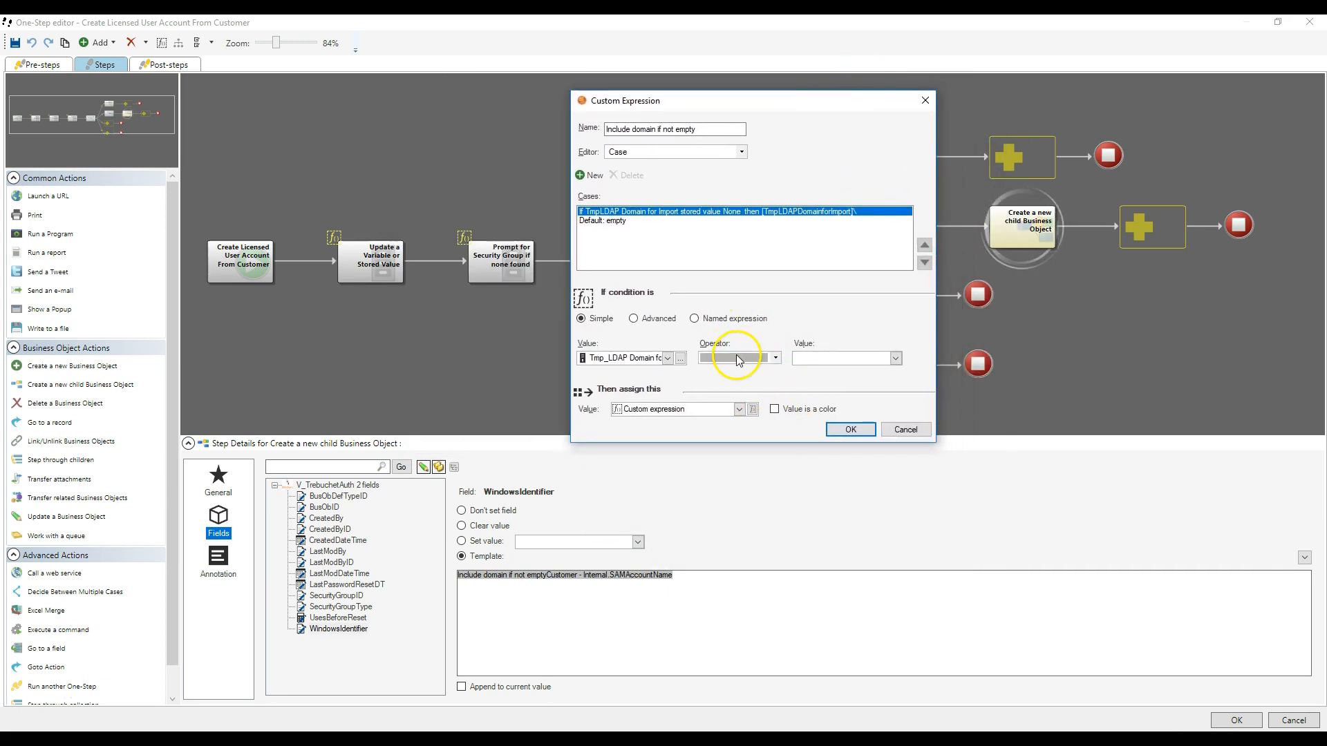
left_click(681, 358)
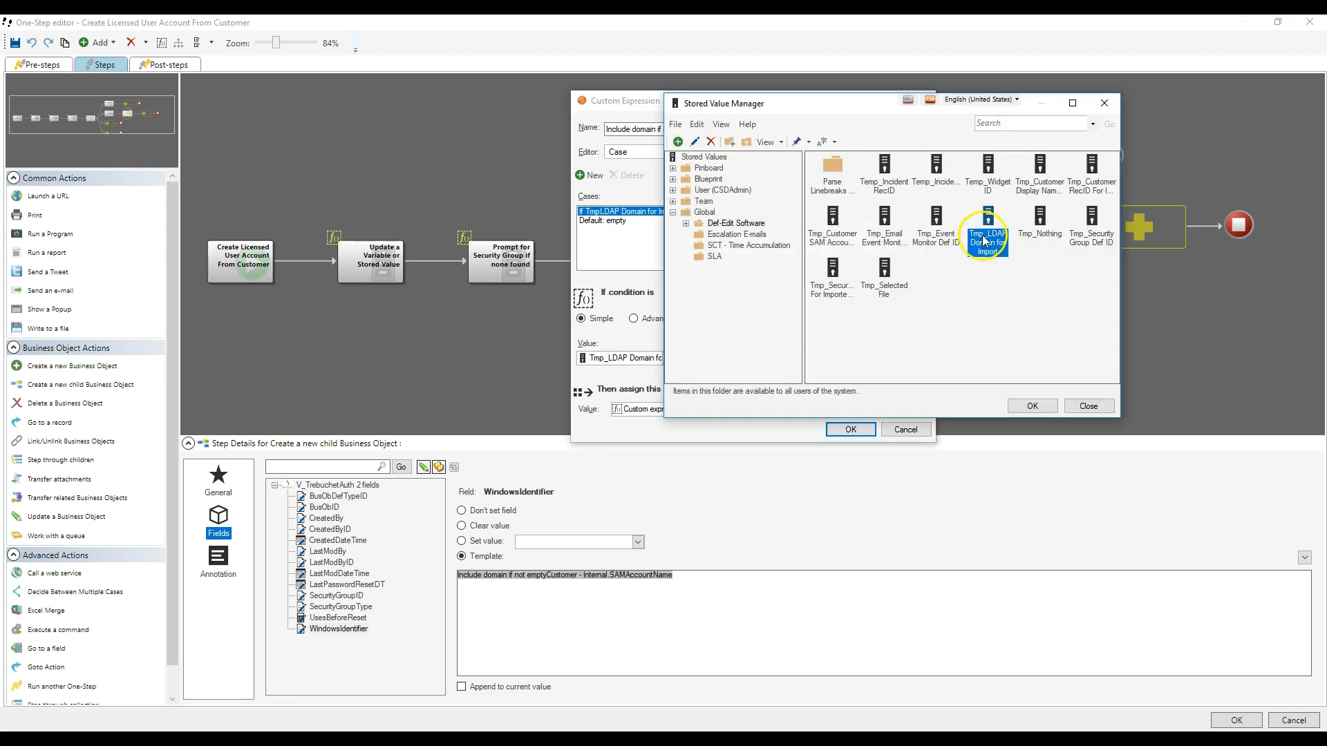
double_click(985, 241)
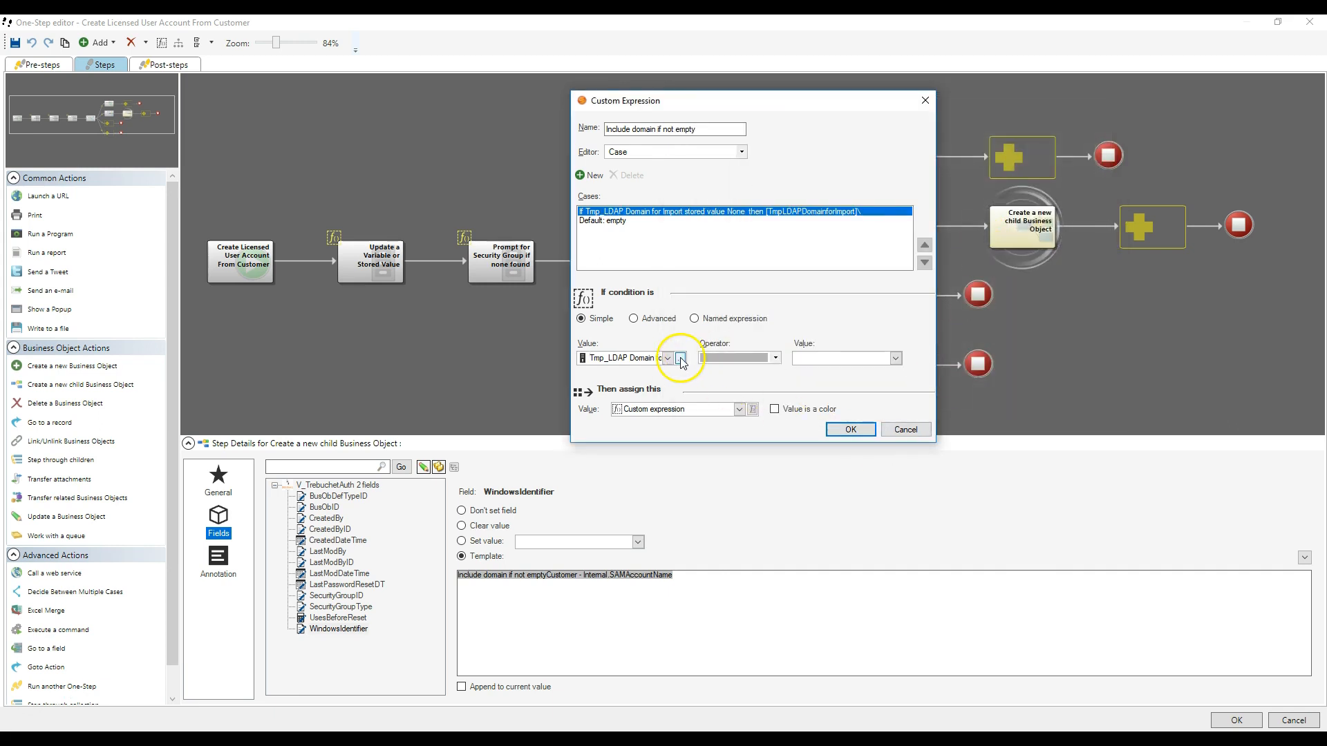
- Switch the condition's stored value to Temp_Incident RecID and back to Tmp_LDAP Domain for Import from the Def-Edit Software folder
left_click(668, 358)
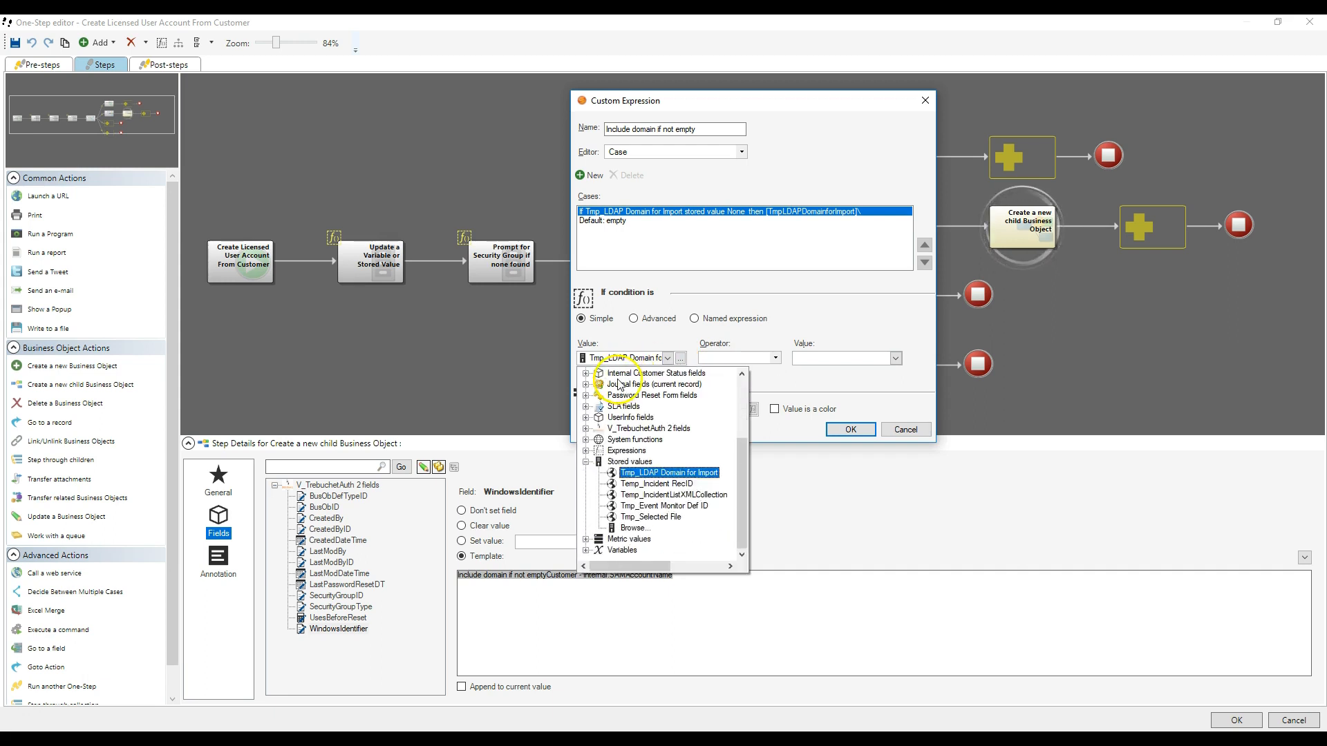
left_click(657, 484)
left_click(679, 358)
left_click(839, 177)
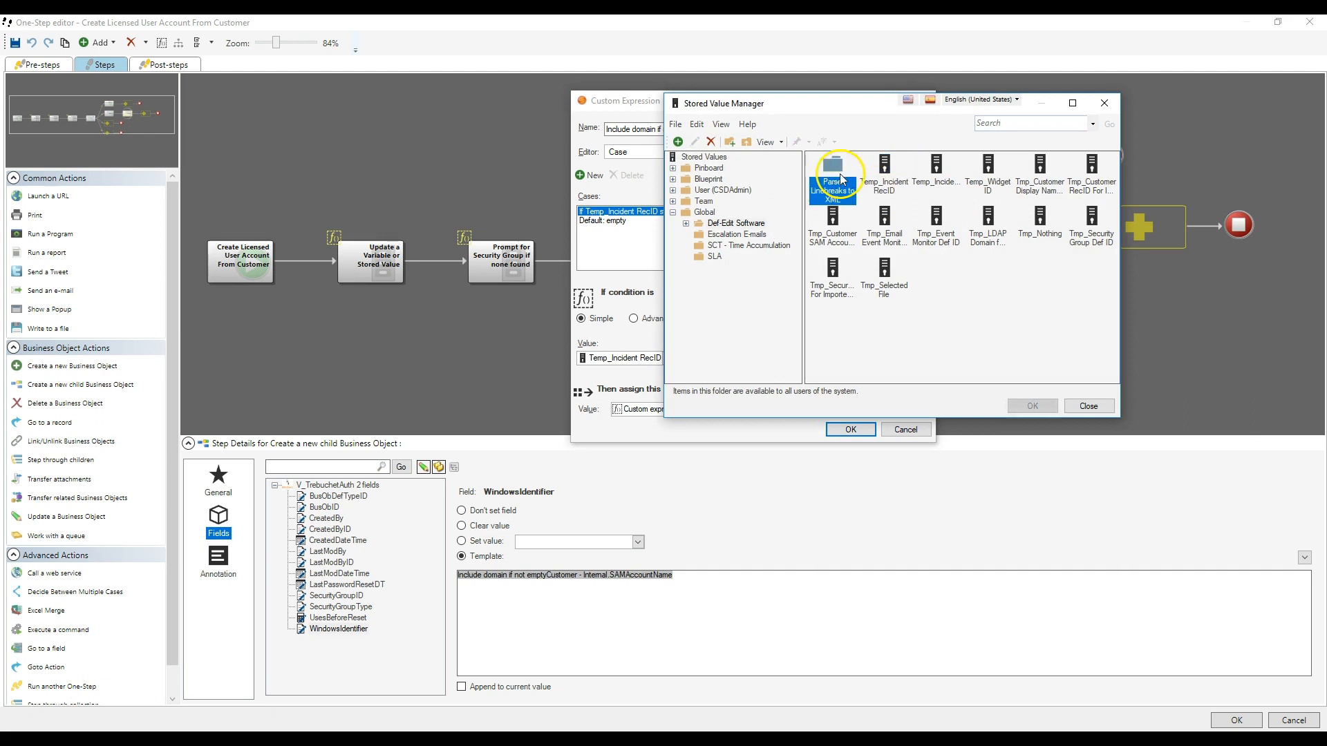
double_click(841, 178)
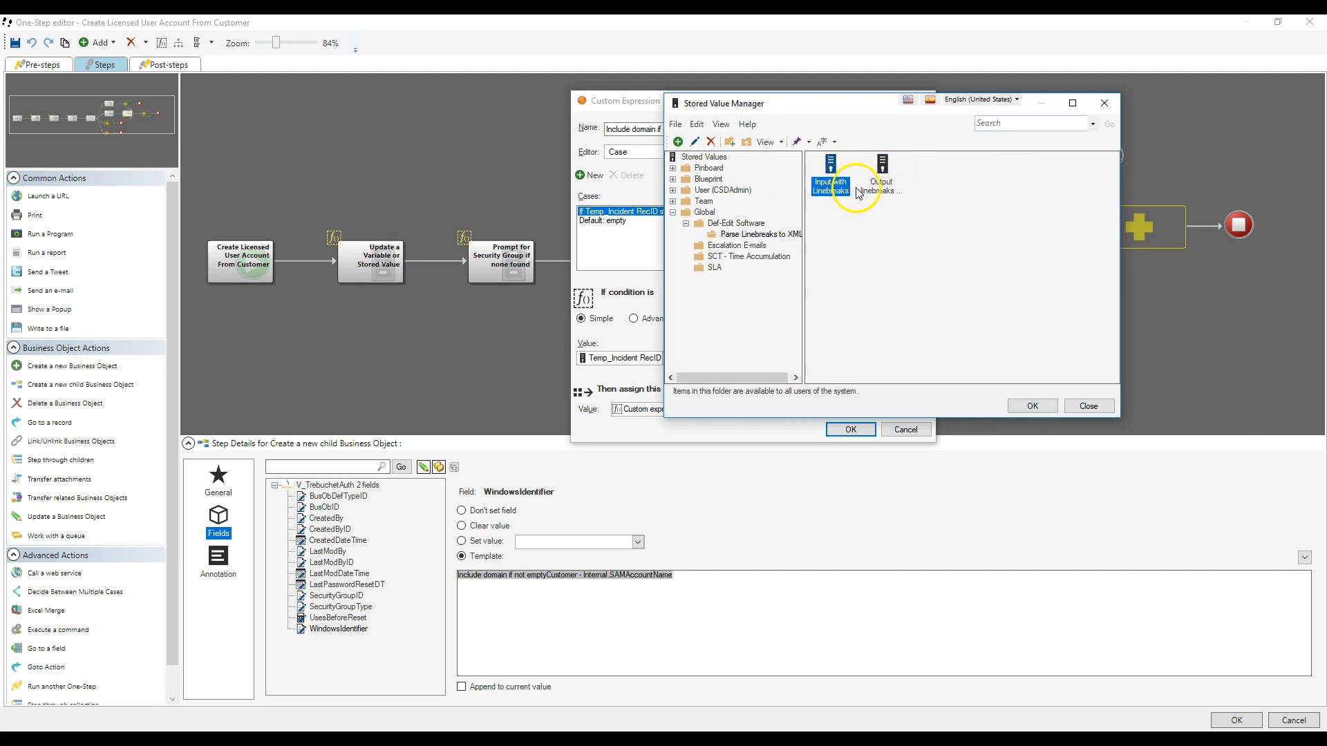
left_click(736, 223)
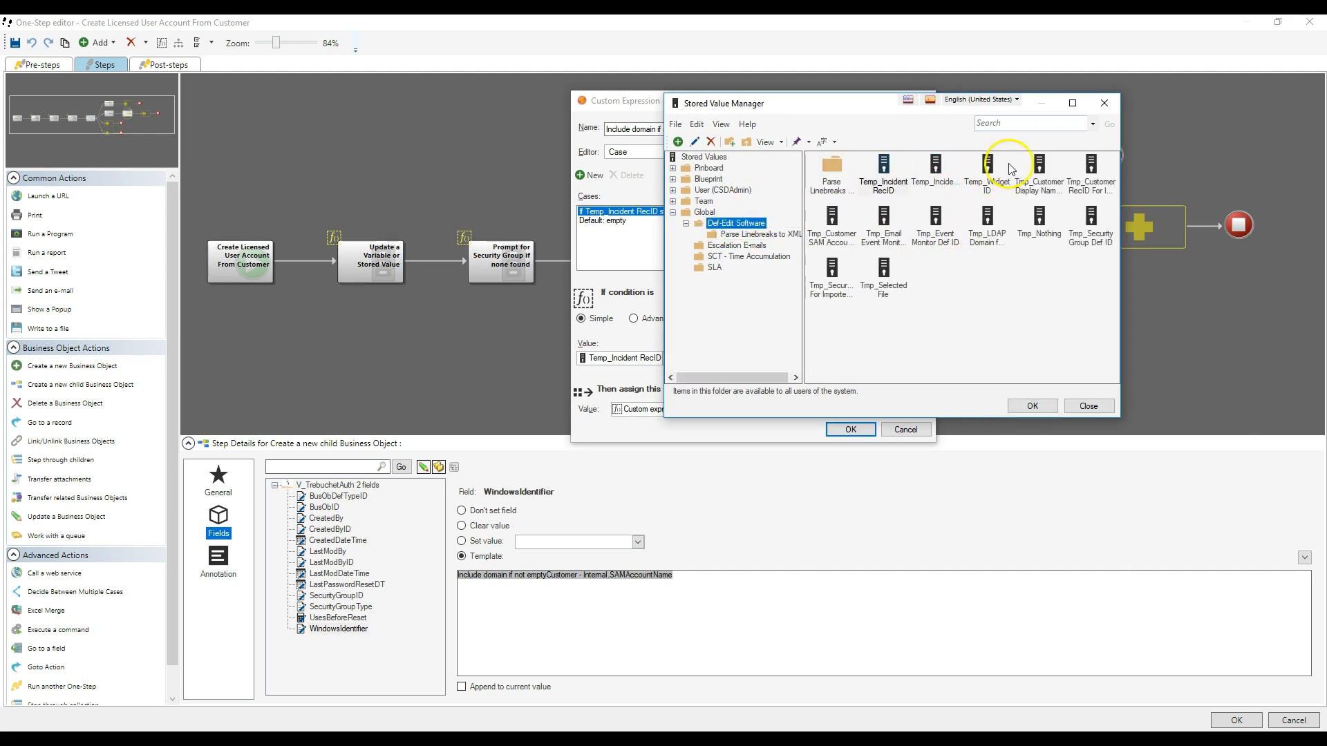
left_click(989, 230)
double_click(986, 256)
- Set the condition's operator to Not empty
left_click(774, 358)
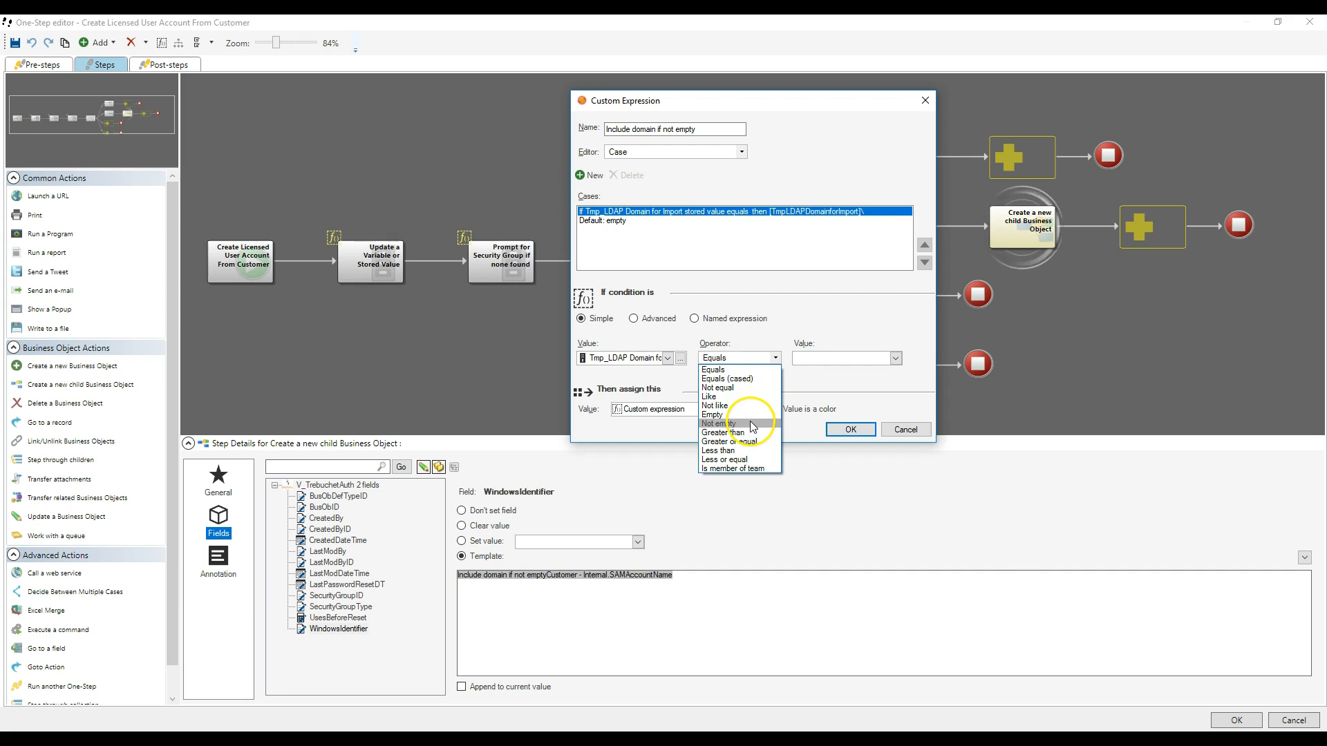
left_click(749, 422)
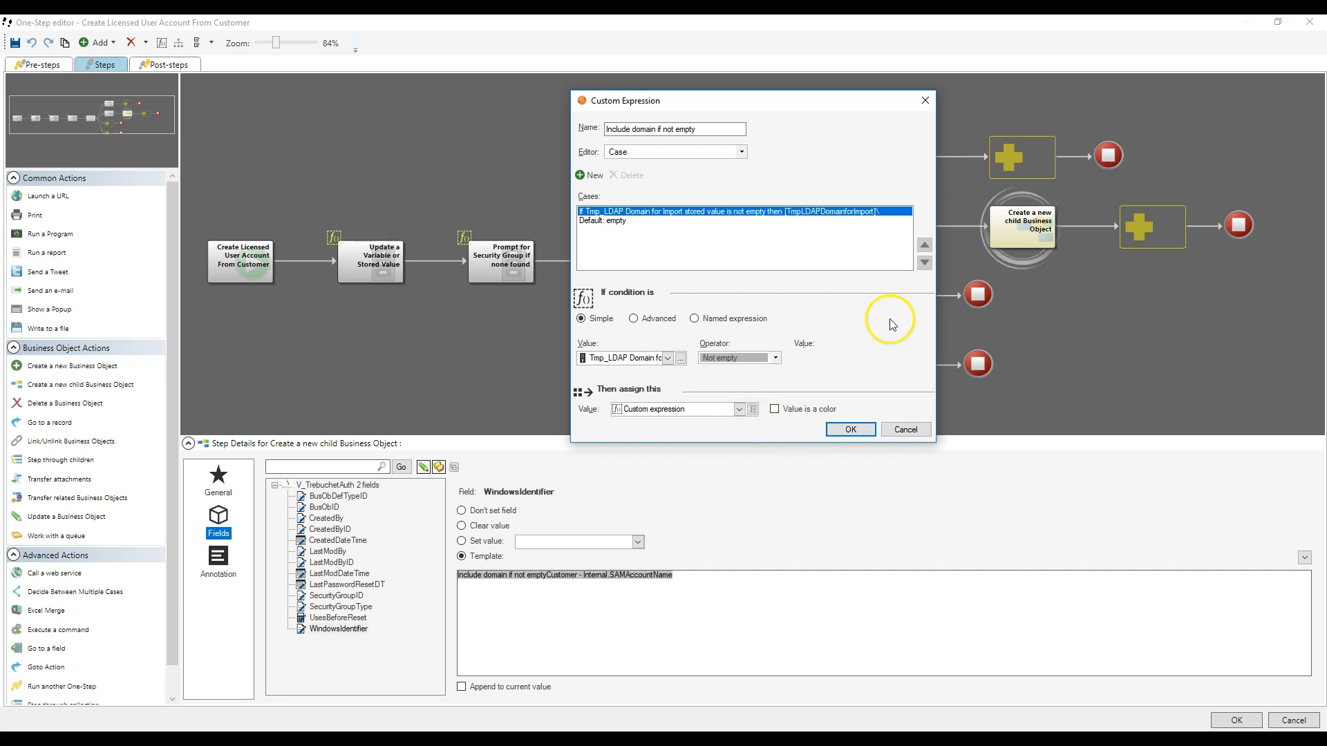
left_click(775, 290)
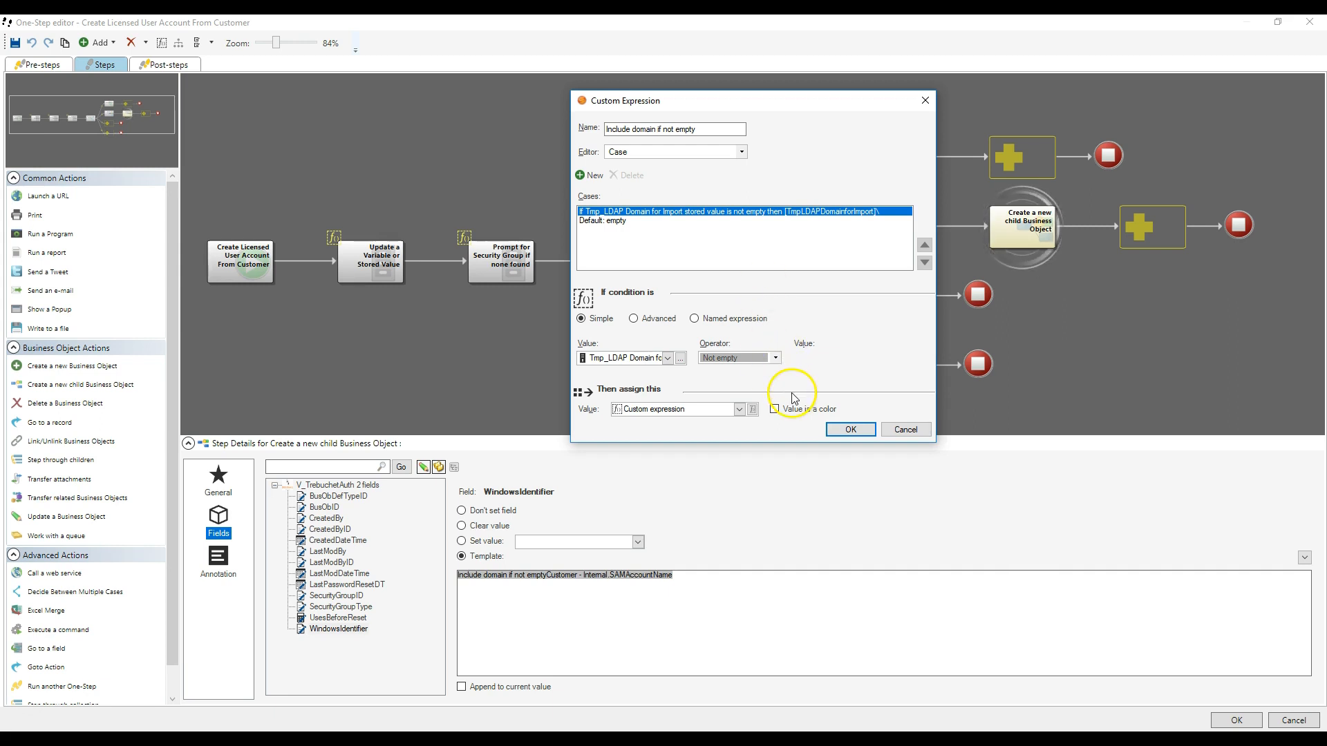
left_click(745, 358)
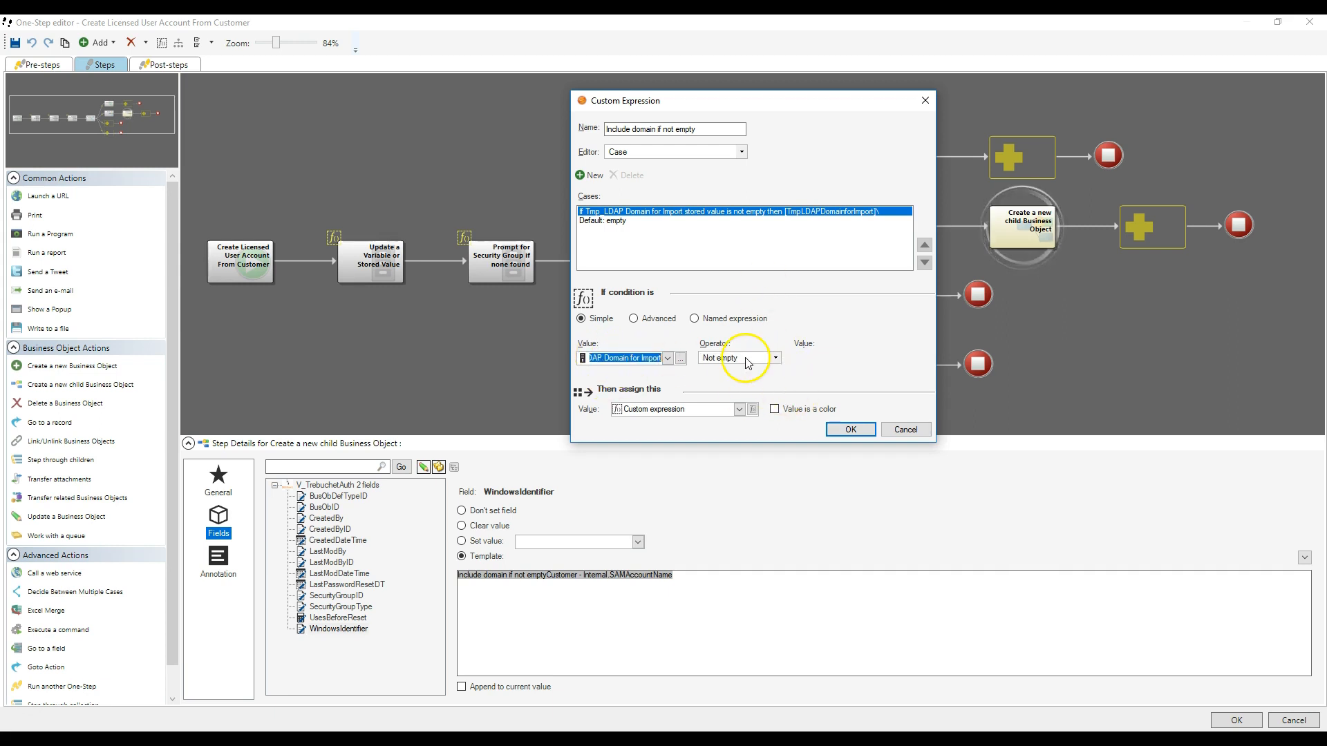
- Examine the text expression assigned by the case, including its trailing backslash, and close both expression dialogs without saving
left_click(752, 409)
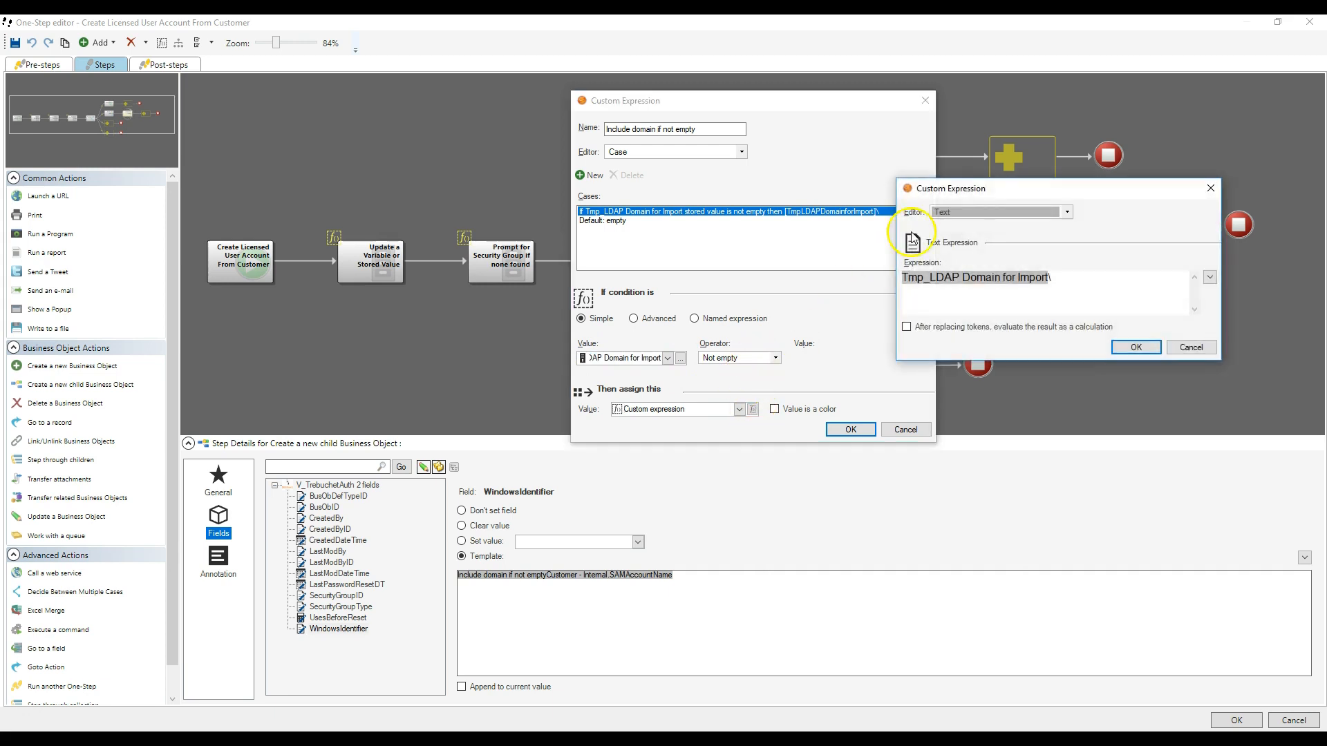
left_click_drag(998, 198, 789, 128)
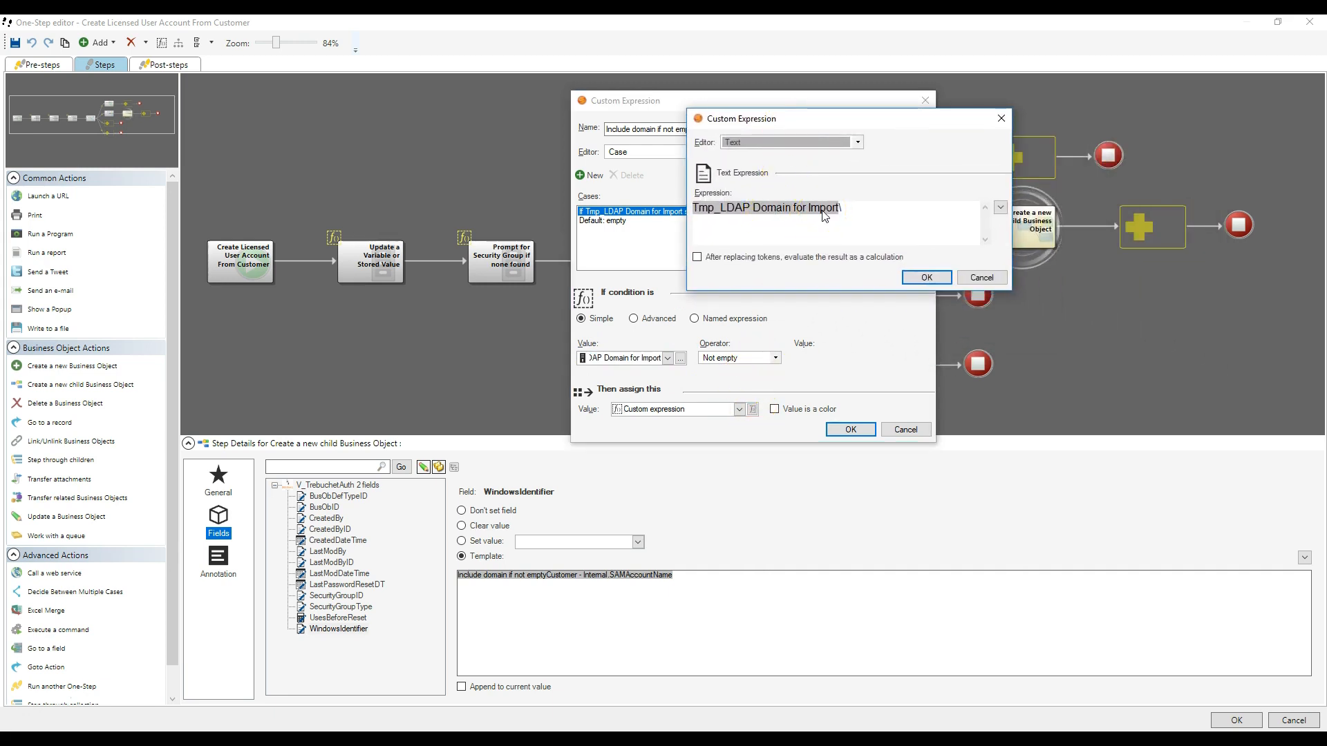
left_click_drag(846, 211, 824, 212)
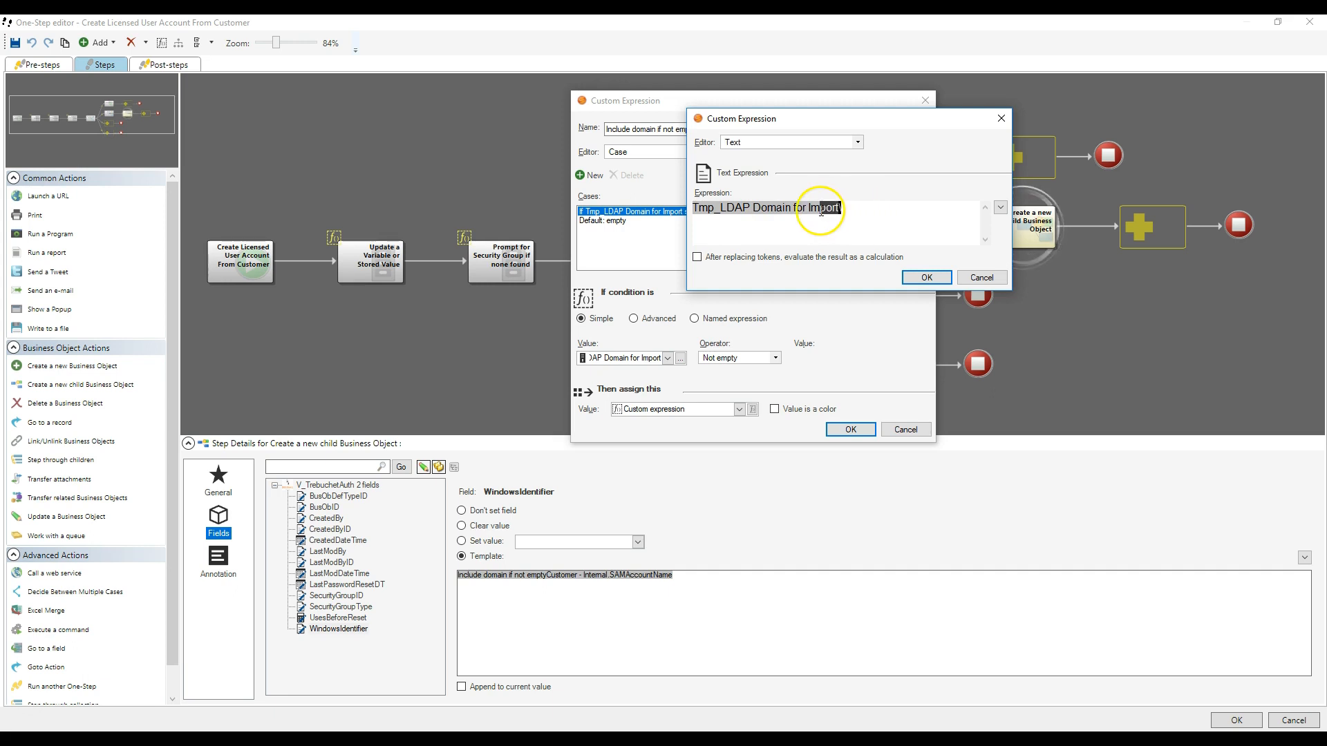
left_click(990, 280)
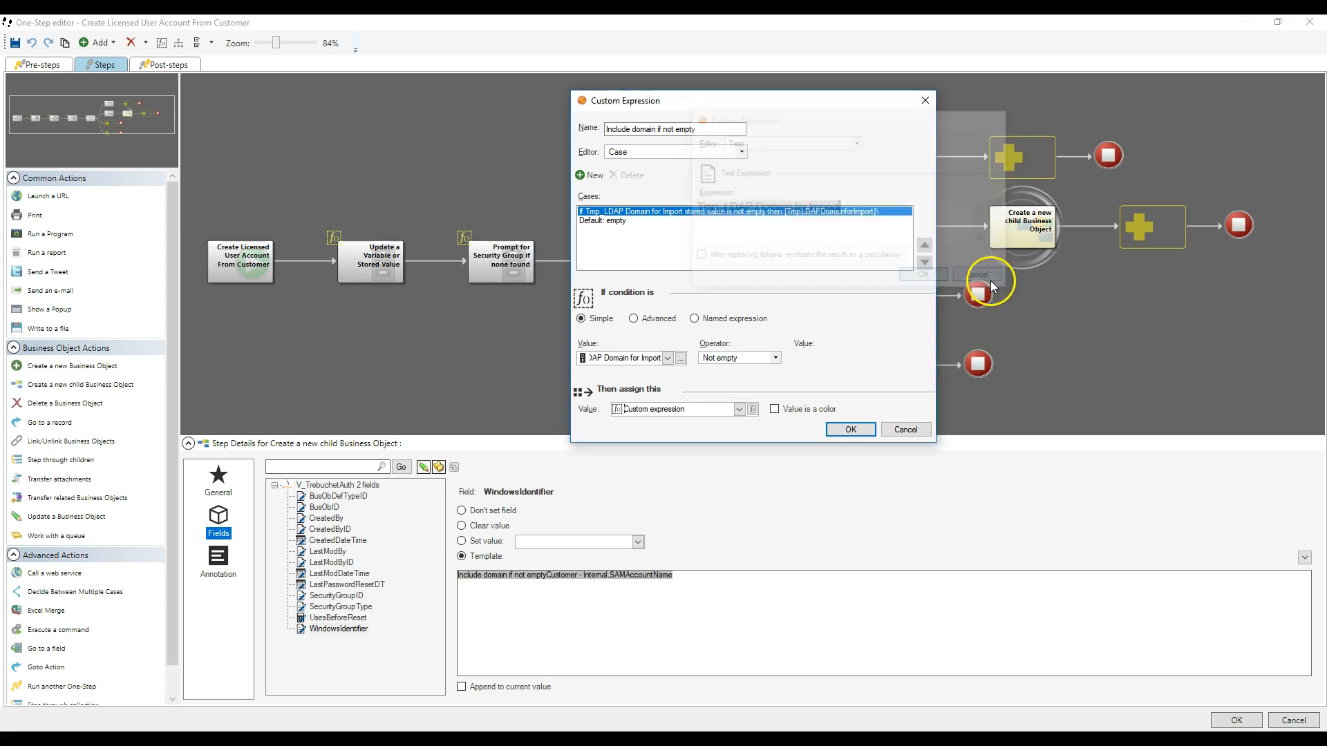
left_click(906, 429)
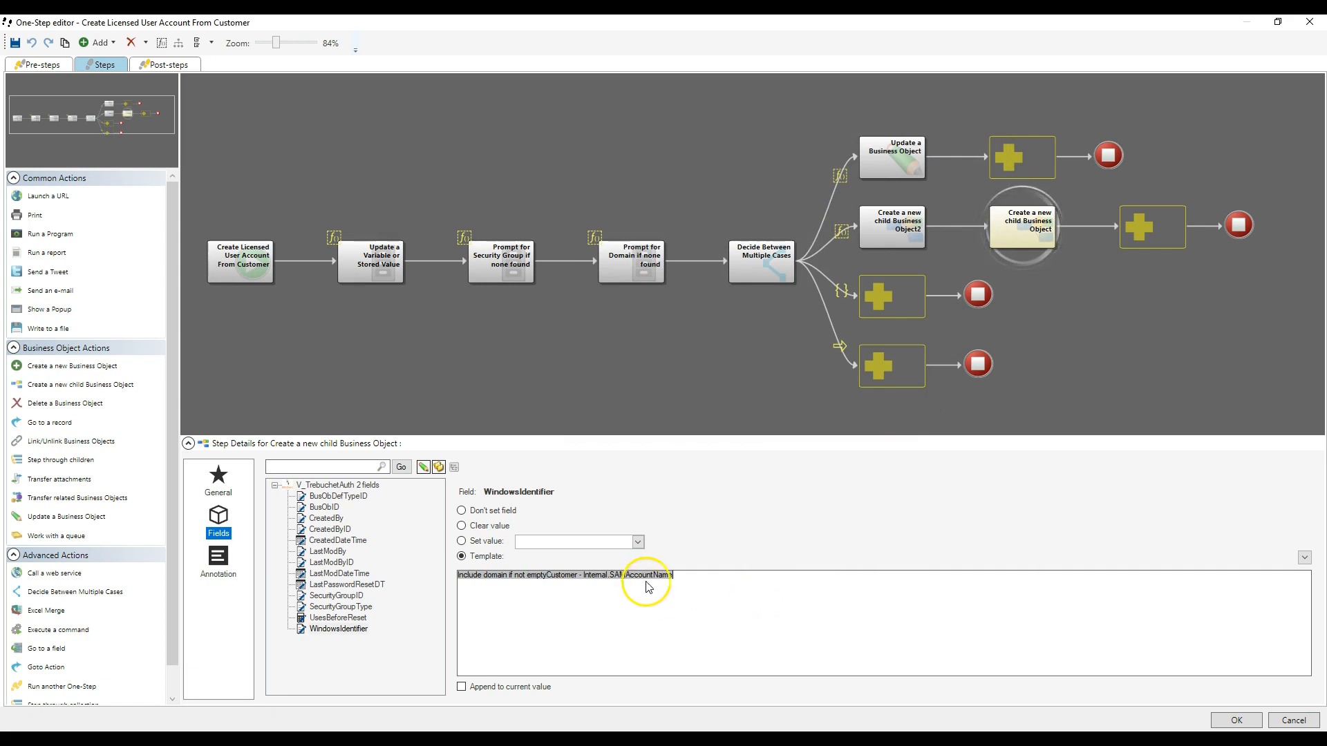
- Review the Customer - Internal.SAMAccountName part of the WindowsIdentifier template and return to the blueprint's object list without saving the One-Step
left_click_drag(728, 578, 562, 579)
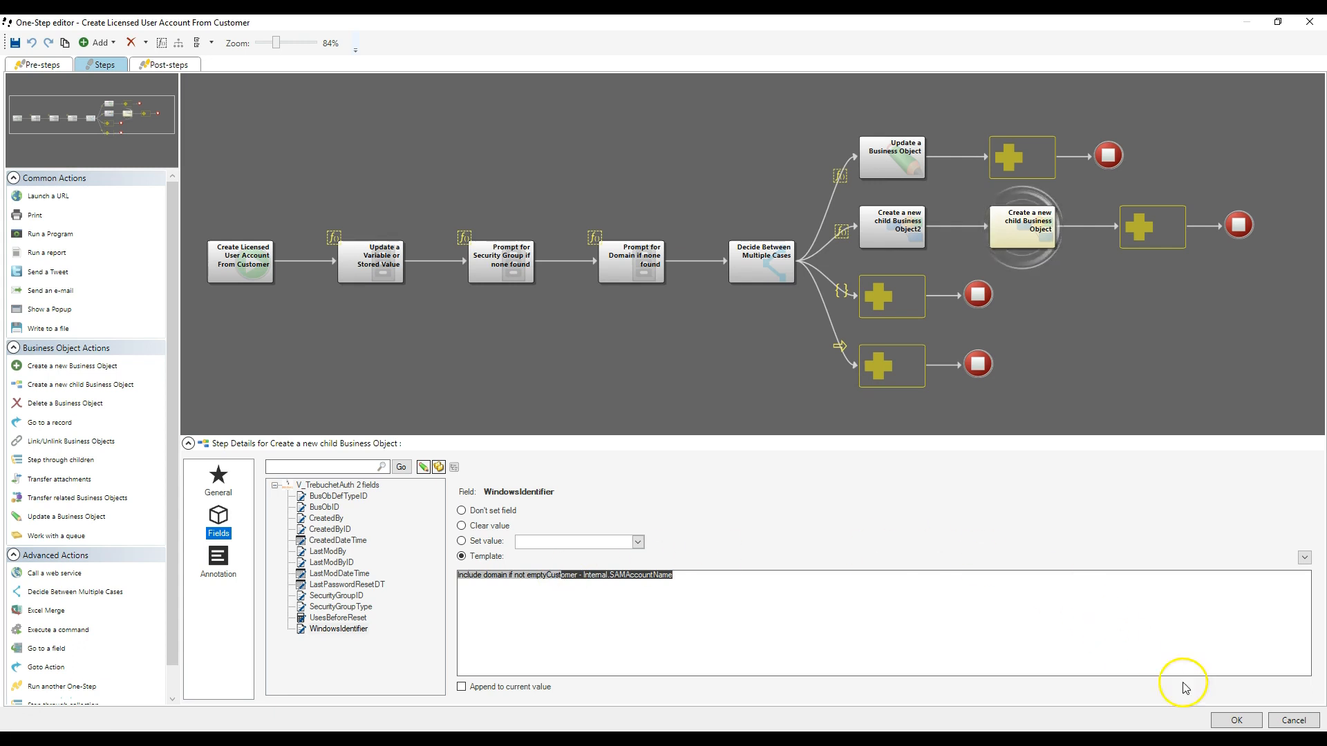
left_click(1302, 723)
left_click(923, 412)
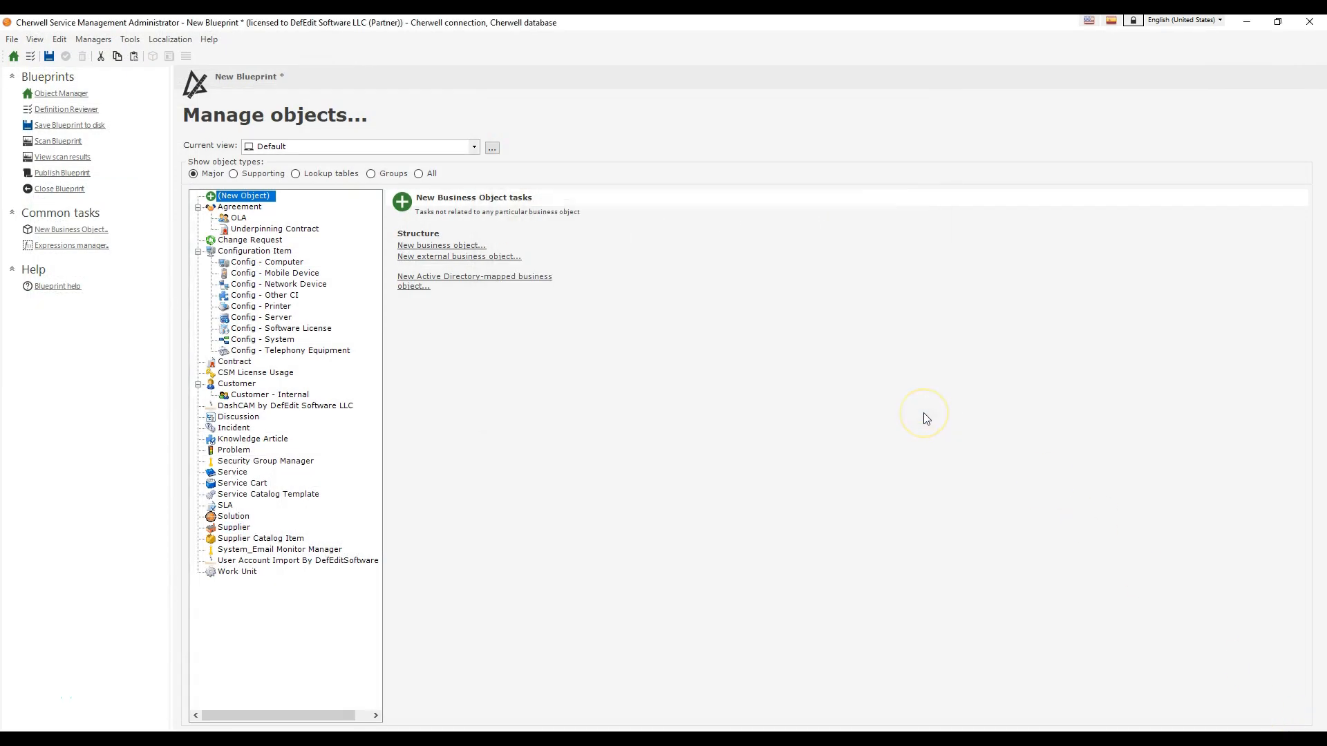